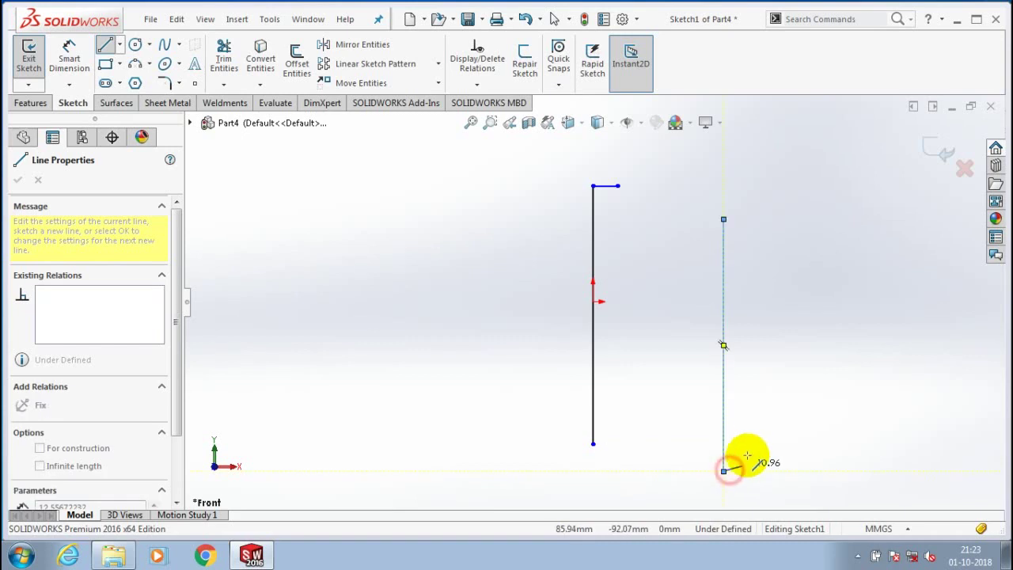
Step: Finish the separate vertical line and join its upper end to the short horizontal line's free end with a 3-point arc
click(725, 470)
key(Escape)
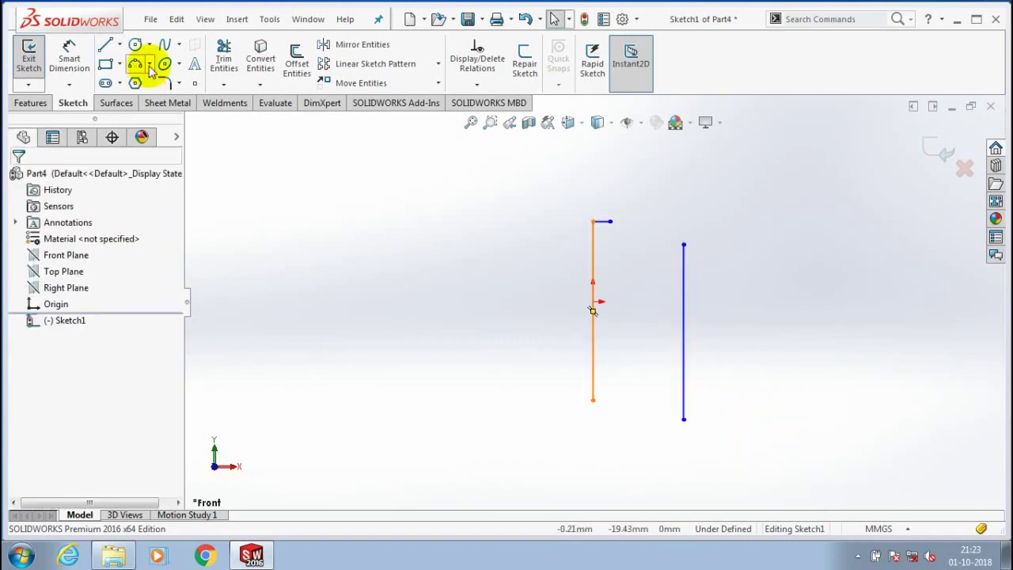
click(149, 63)
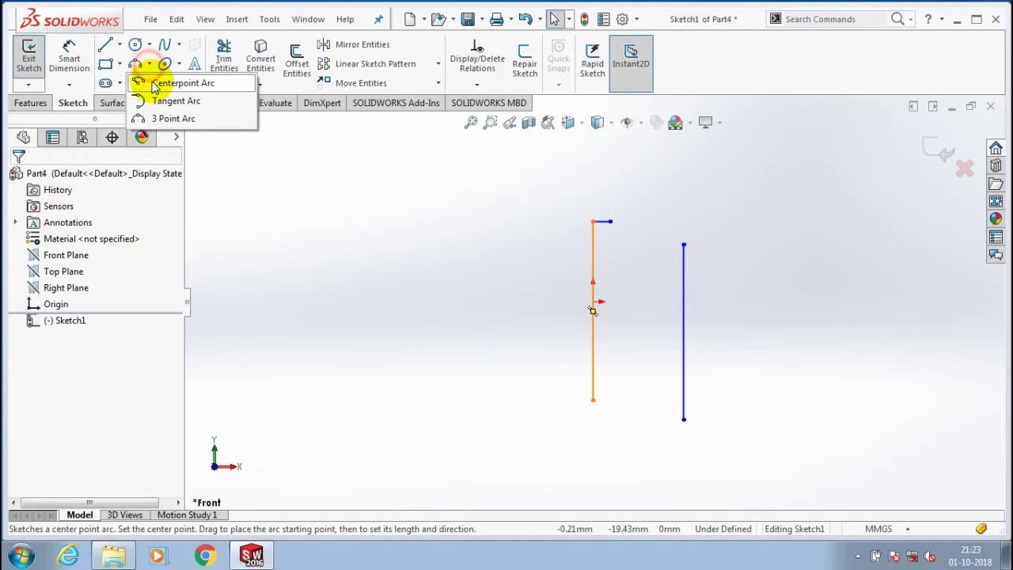
click(174, 118)
click(602, 221)
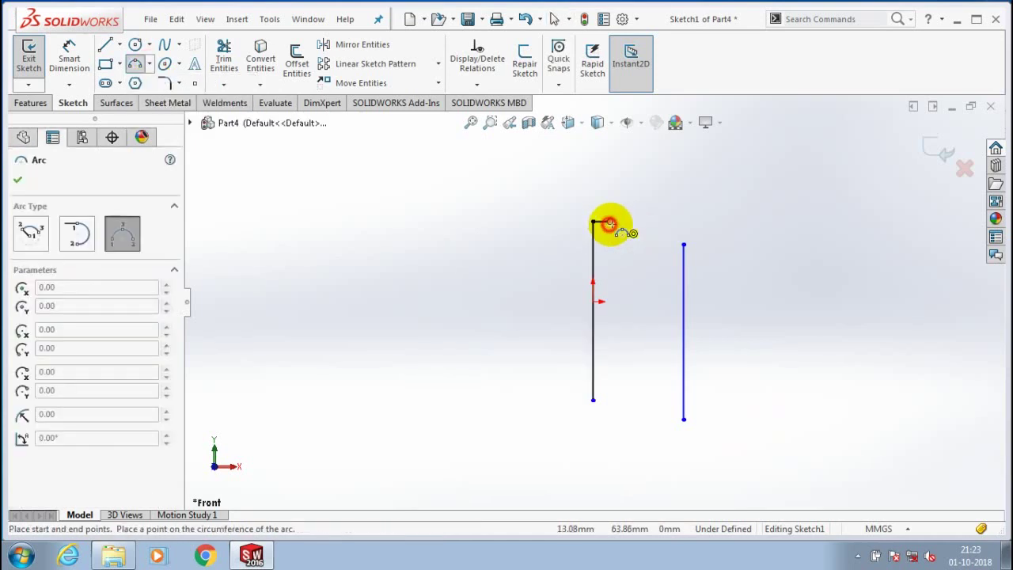
click(684, 243)
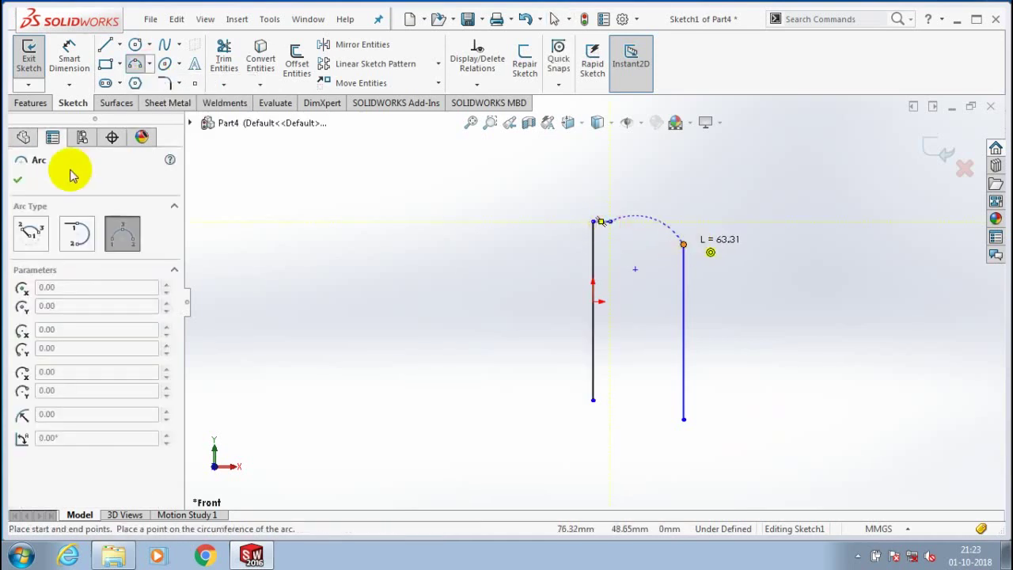
click(18, 179)
click(17, 181)
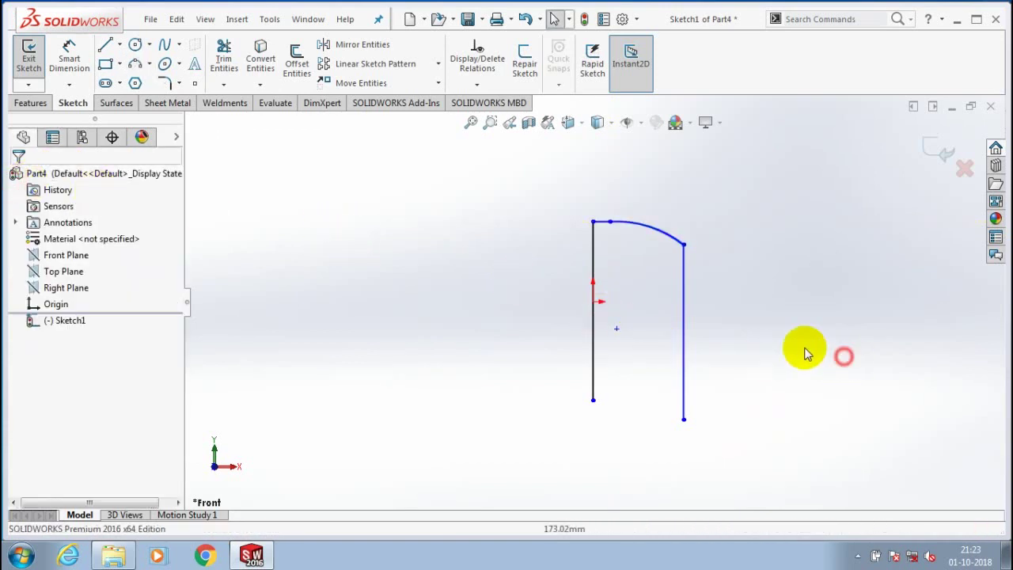
Step: Close the profile's bottom: extend the axis line down about 31 mm, add a horizontal line and a diagonal about 17 mm to the outer line's lower end
scroll(803, 354, down, 1)
scroll(662, 368, up, 1)
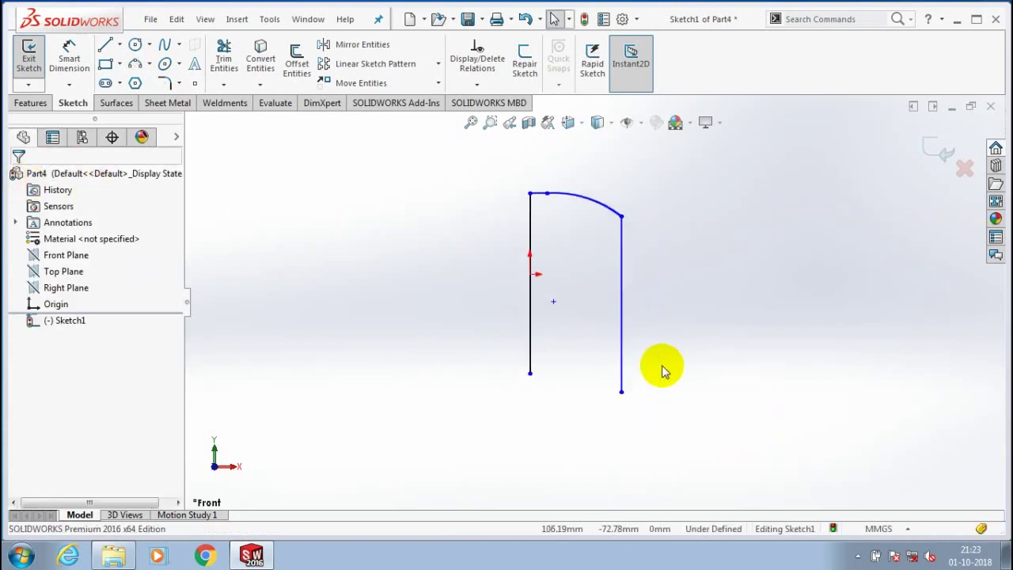
scroll(701, 379, down, 1)
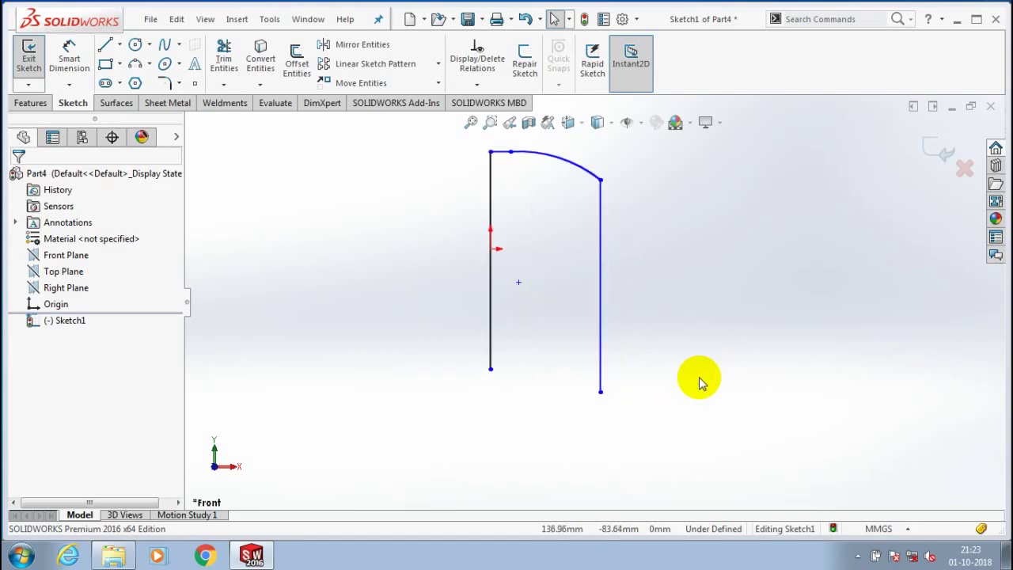
key(l)
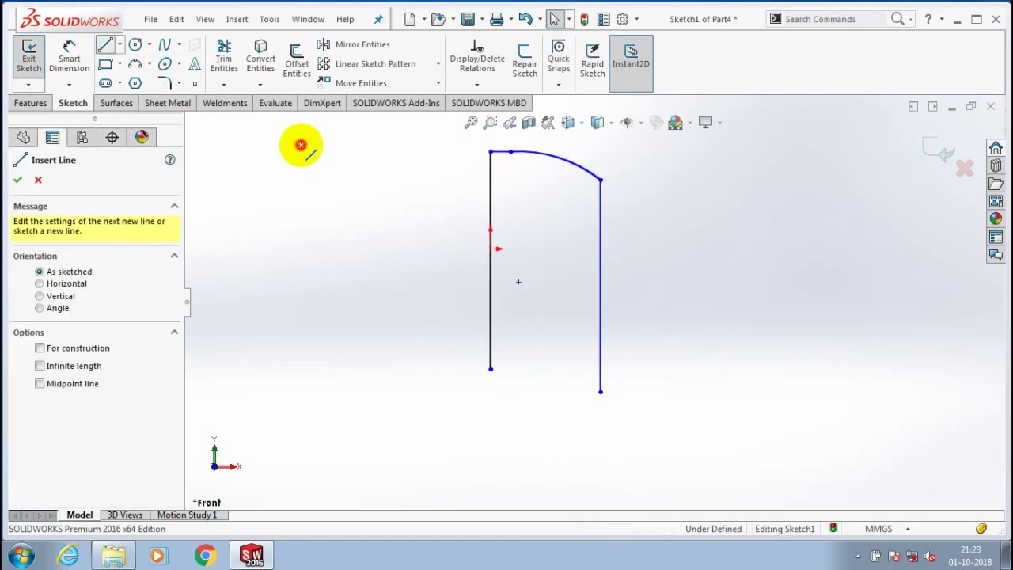
click(490, 369)
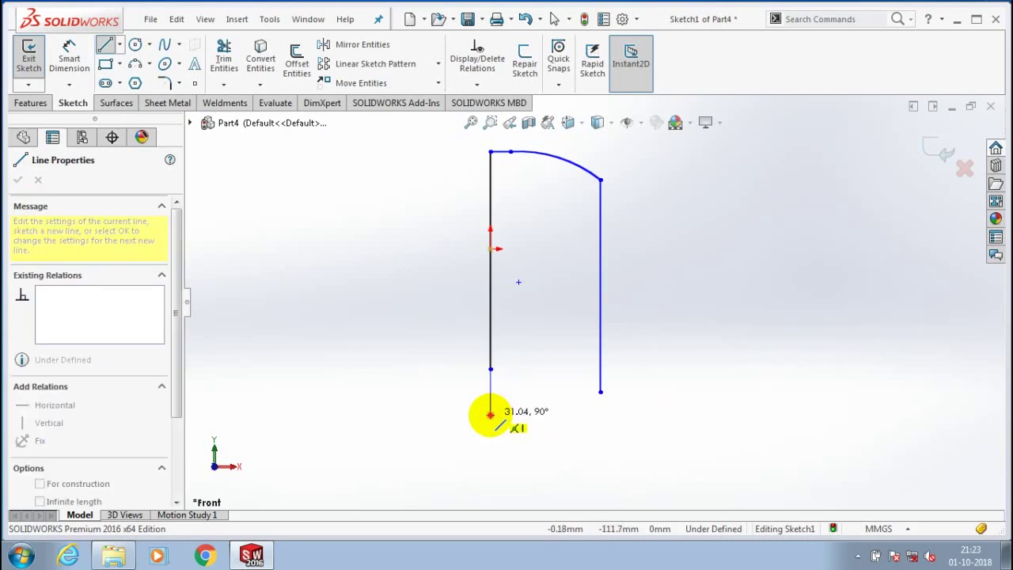
click(490, 414)
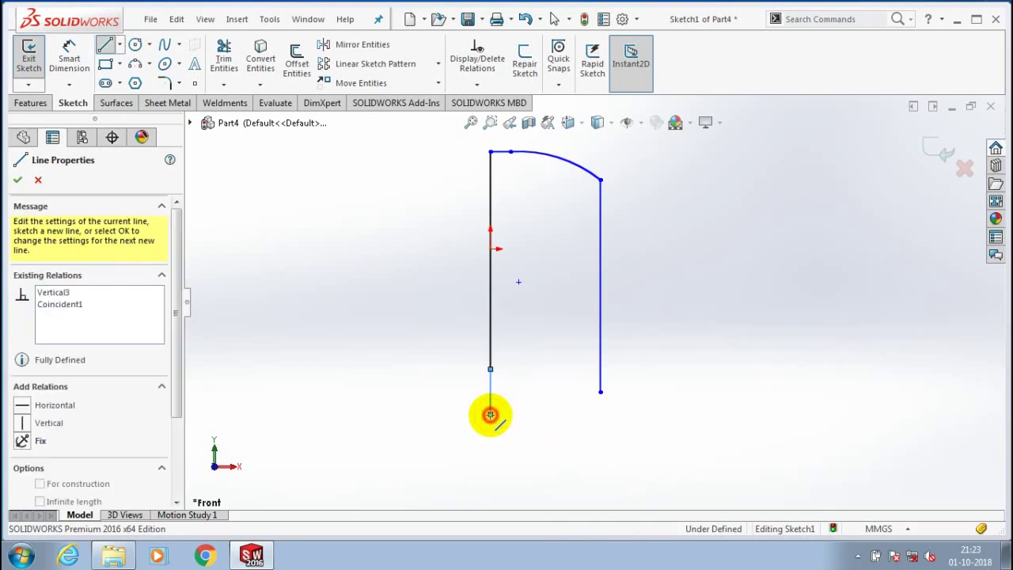
click(589, 414)
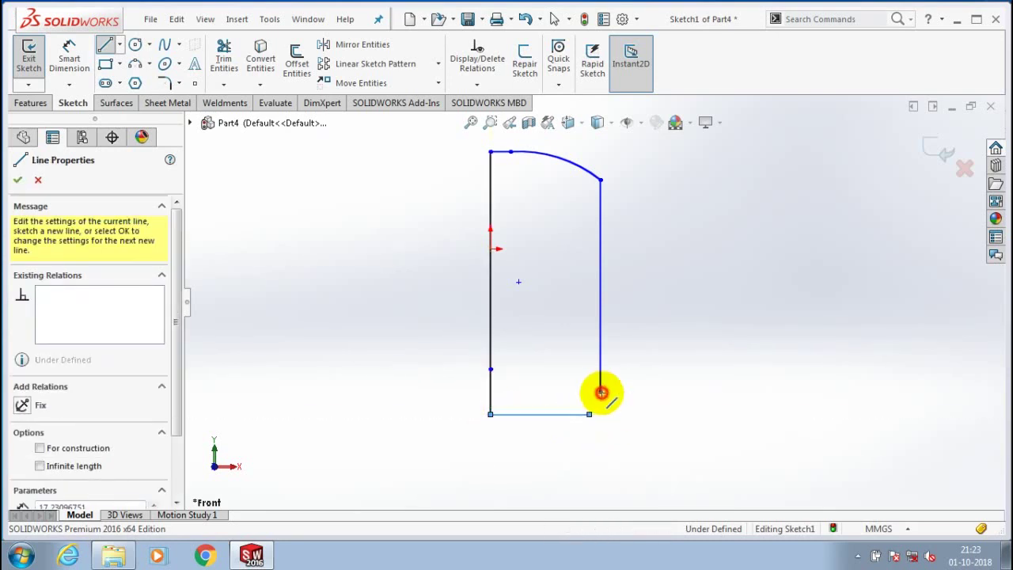
click(600, 391)
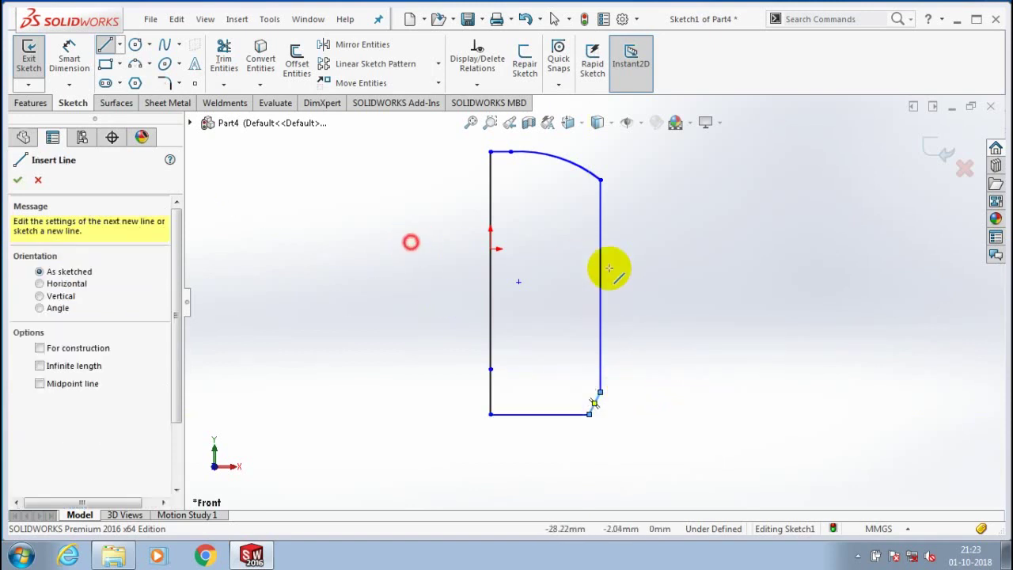
scroll(615, 248, down, 2)
scroll(606, 266, up, 2)
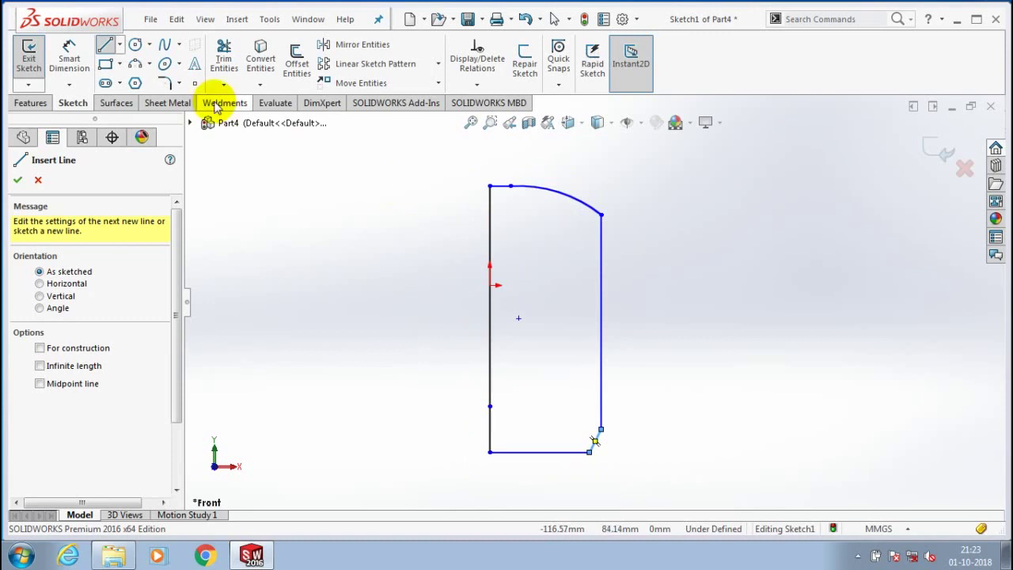
key(Escape)
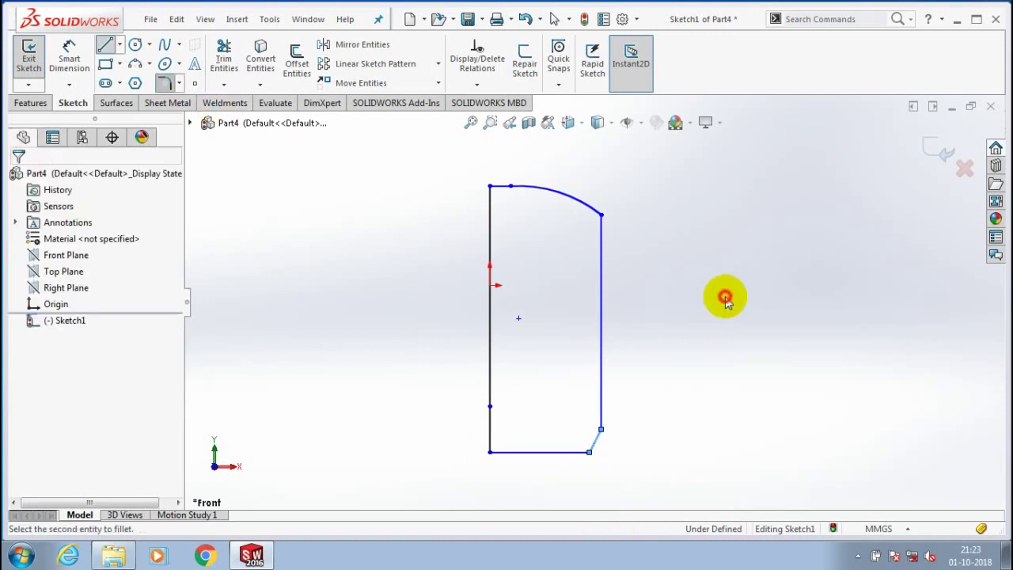
Step: Fillet both ends of the short diagonal at the profile's lower outer corner with a 10 mm radius
right_drag(724, 293, 644, 403)
scroll(617, 427, down, 2)
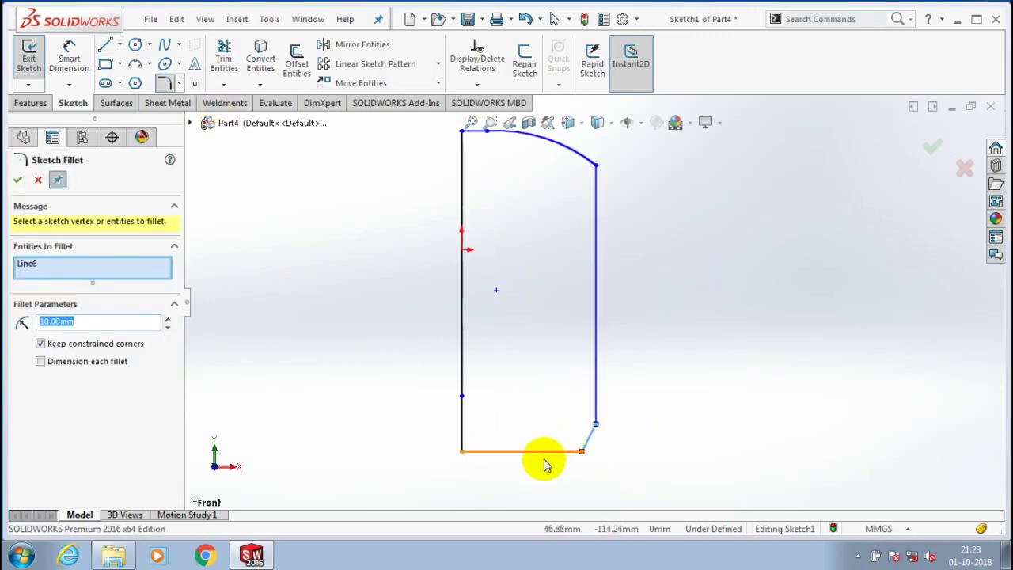
click(582, 445)
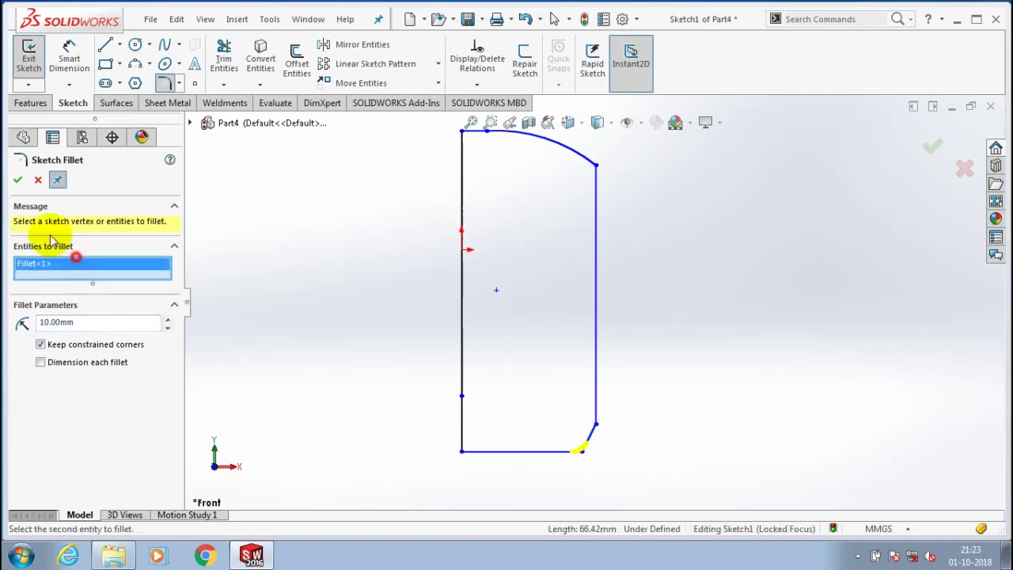
click(17, 179)
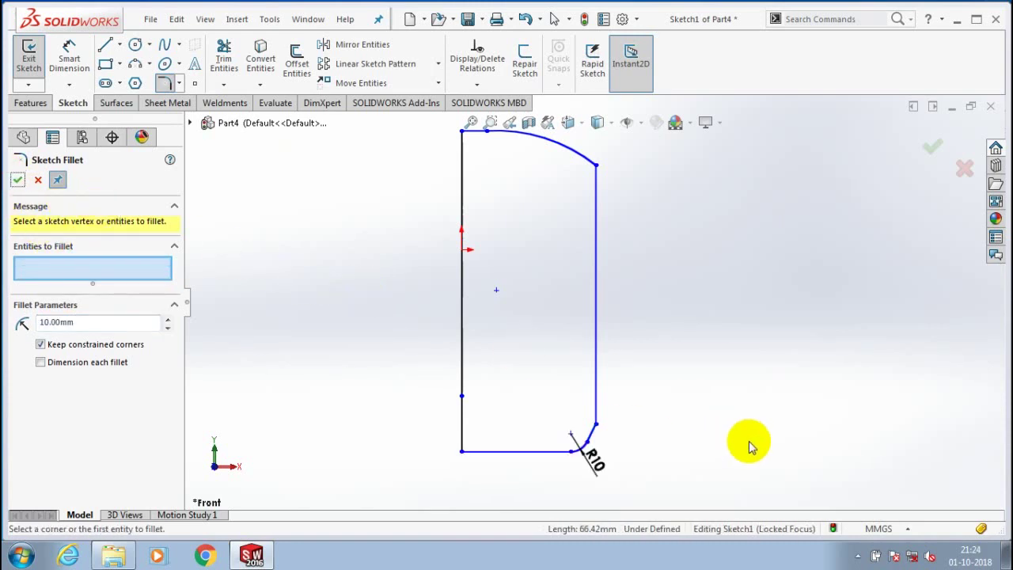
scroll(695, 411, up, 1)
click(576, 420)
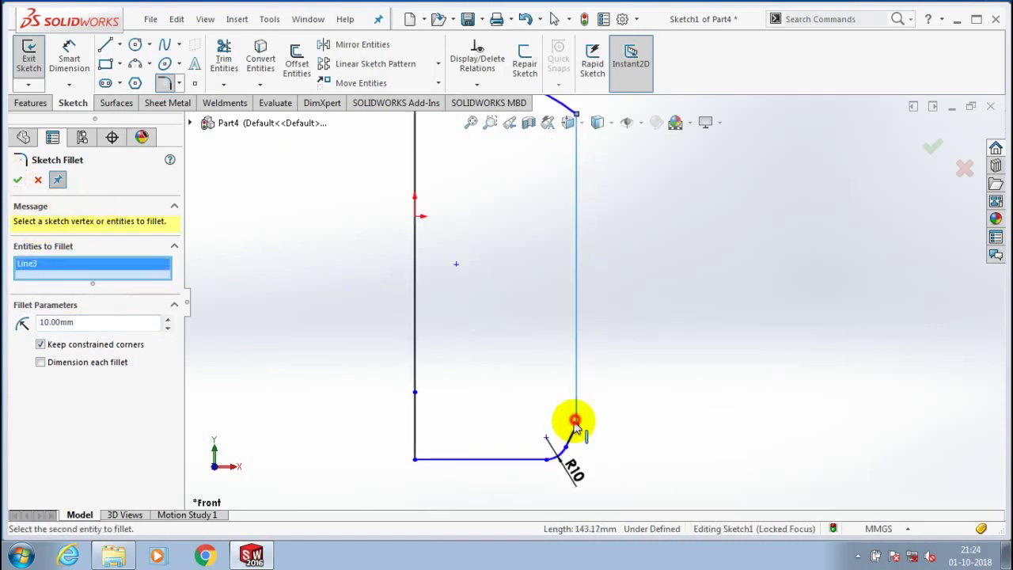
click(577, 442)
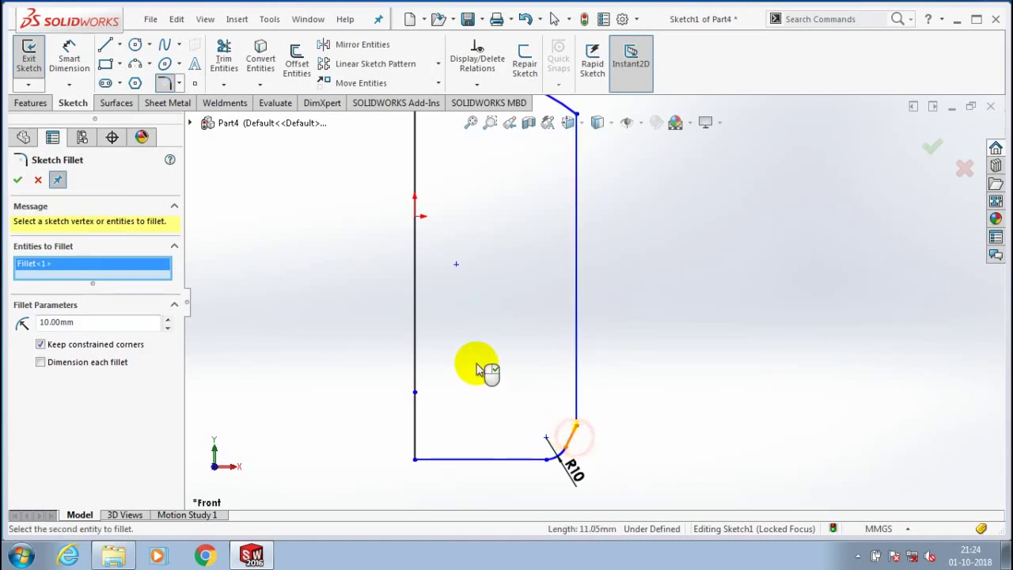
click(15, 182)
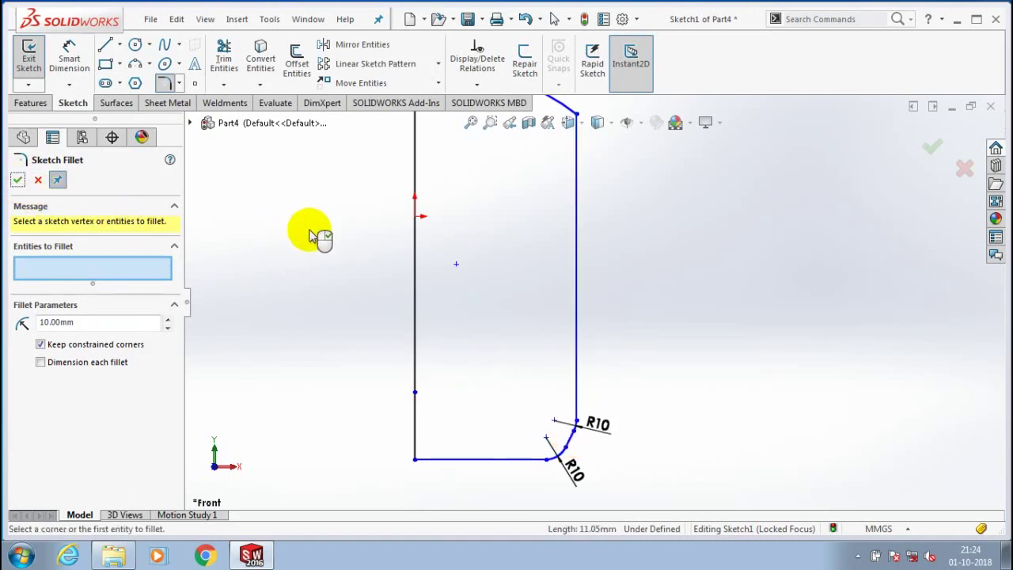
Step: Fillet the upper corner between the arc and the outer vertical line with a 30 mm radius
scroll(491, 278, up, 2)
scroll(573, 173, down, 3)
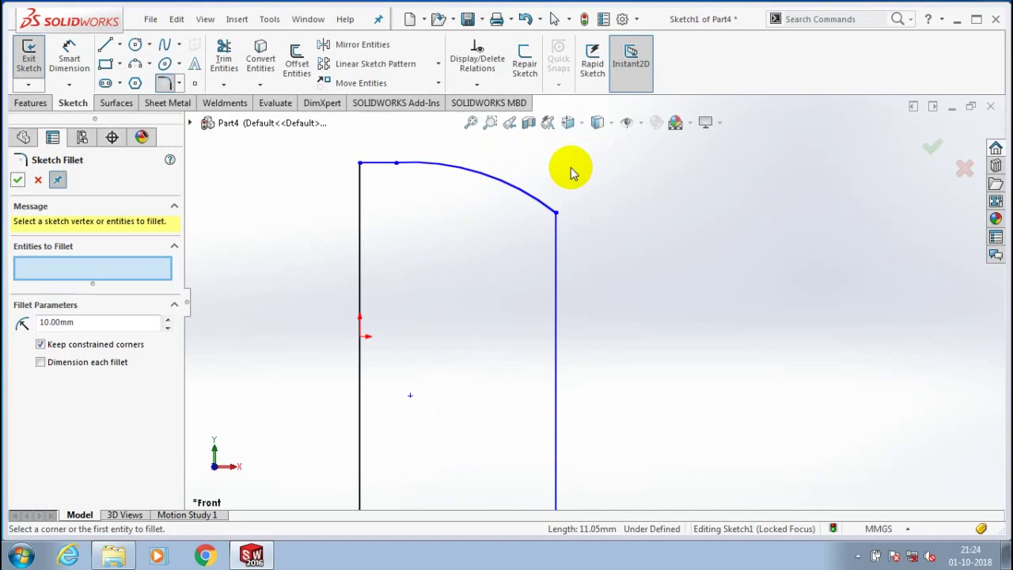
click(536, 196)
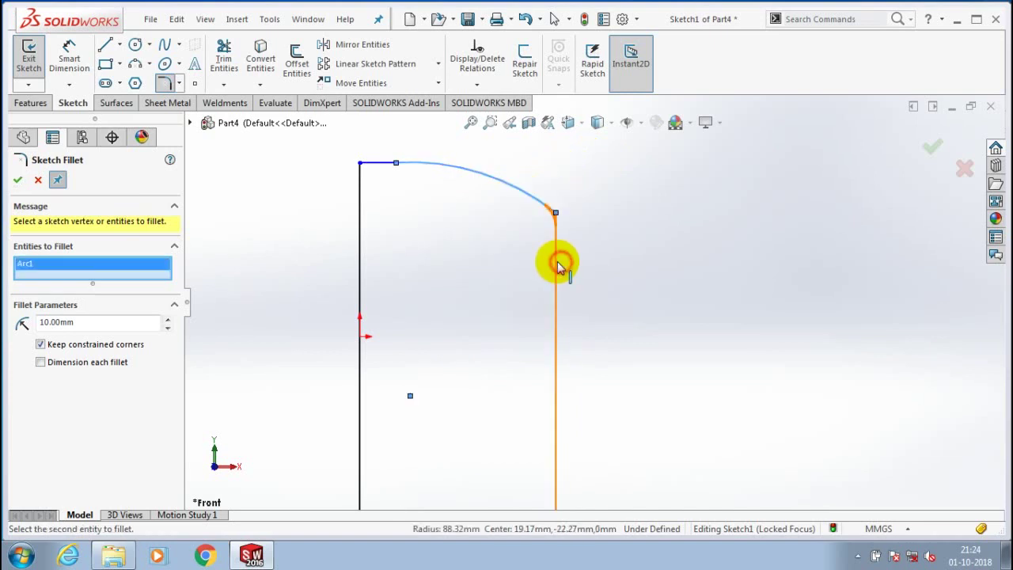
click(557, 265)
click(168, 319)
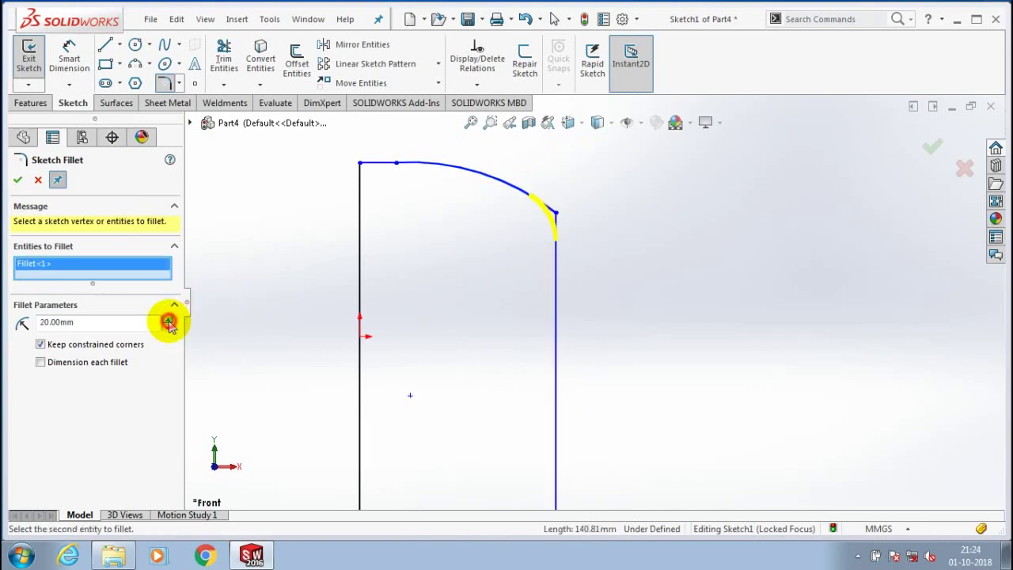
click(168, 319)
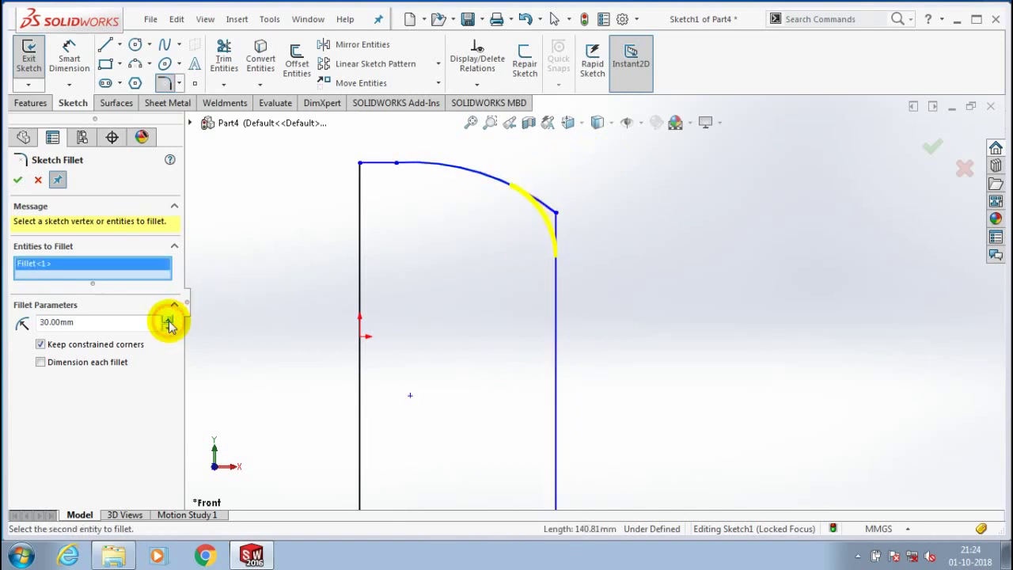
click(18, 180)
Step: Exit the sketch and revolve the profile 360 degrees about its inner vertical line into a solid body
click(25, 68)
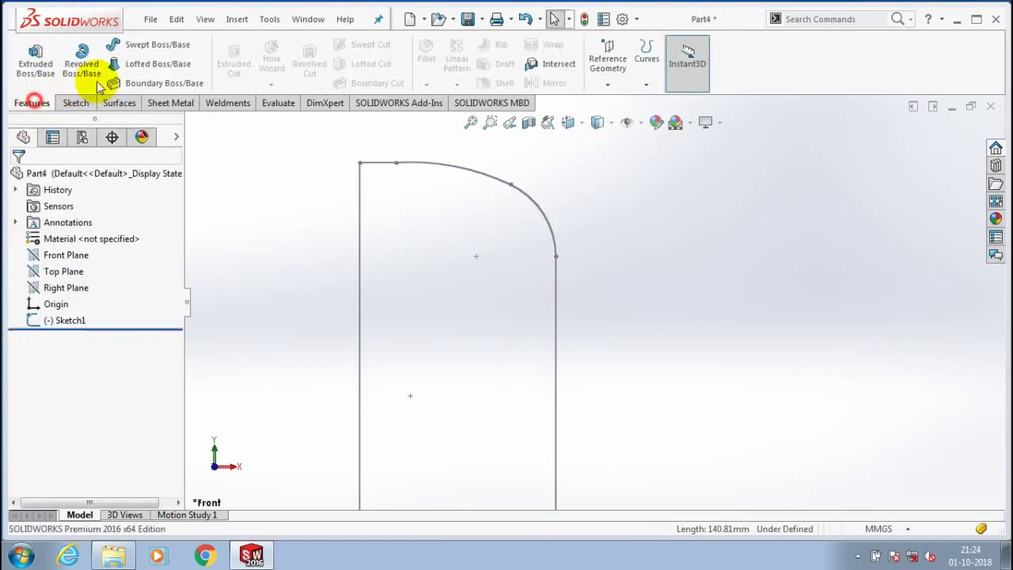
click(81, 60)
click(351, 293)
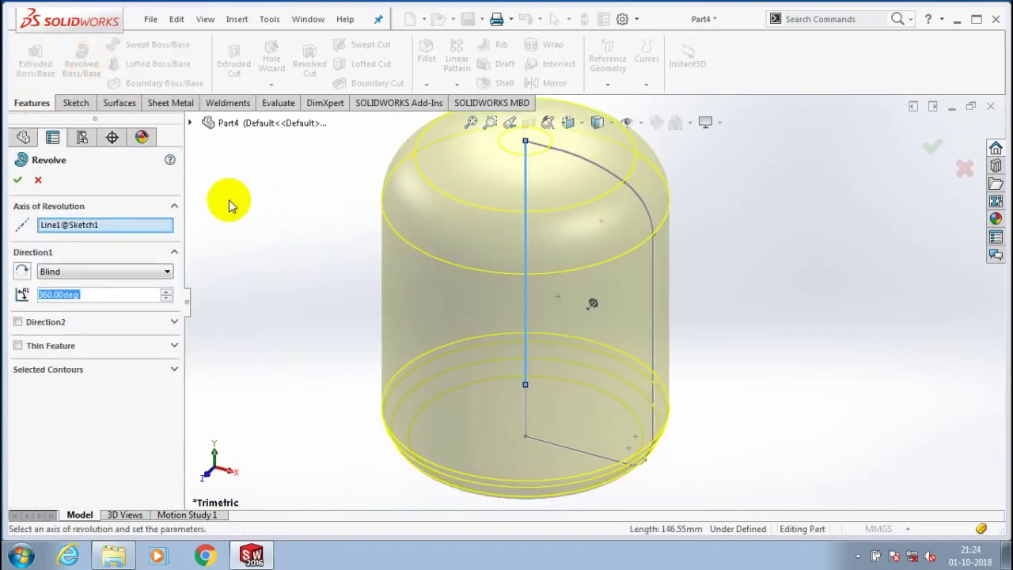
click(17, 180)
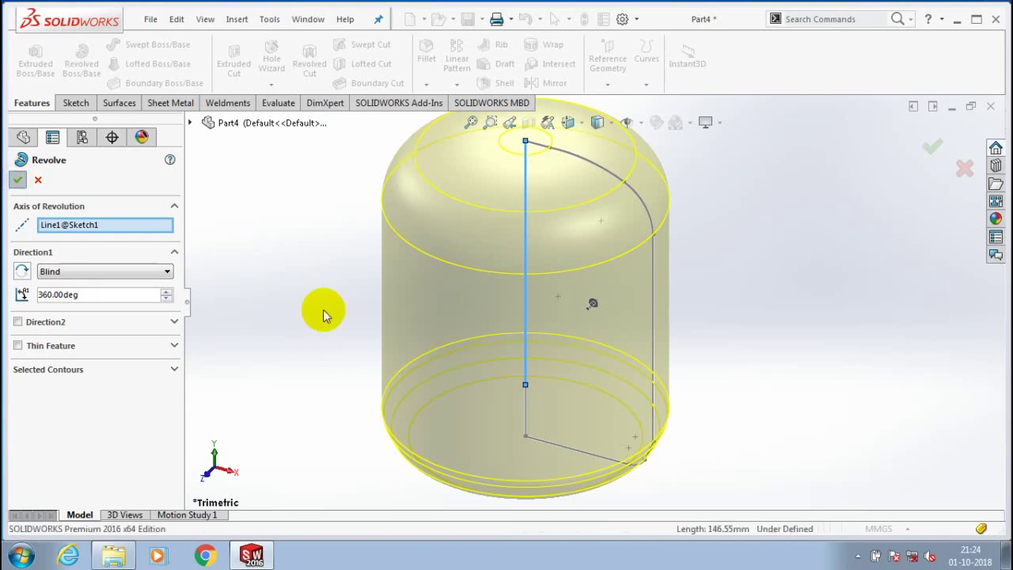
key(f)
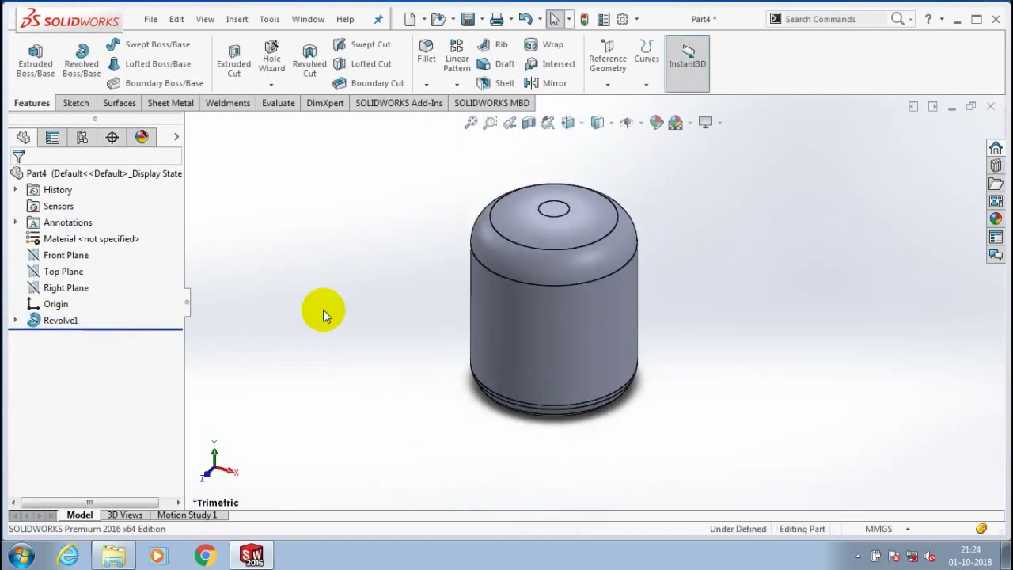
scroll(680, 227, down, 2)
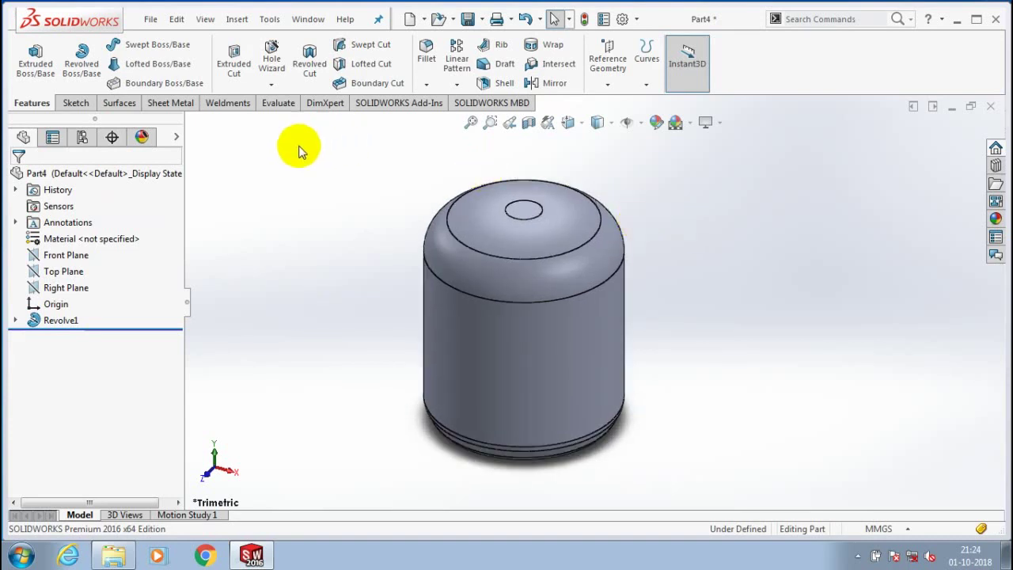
Step: Start a reference plane offset from the small flat circular face on top of the revolved body
click(609, 85)
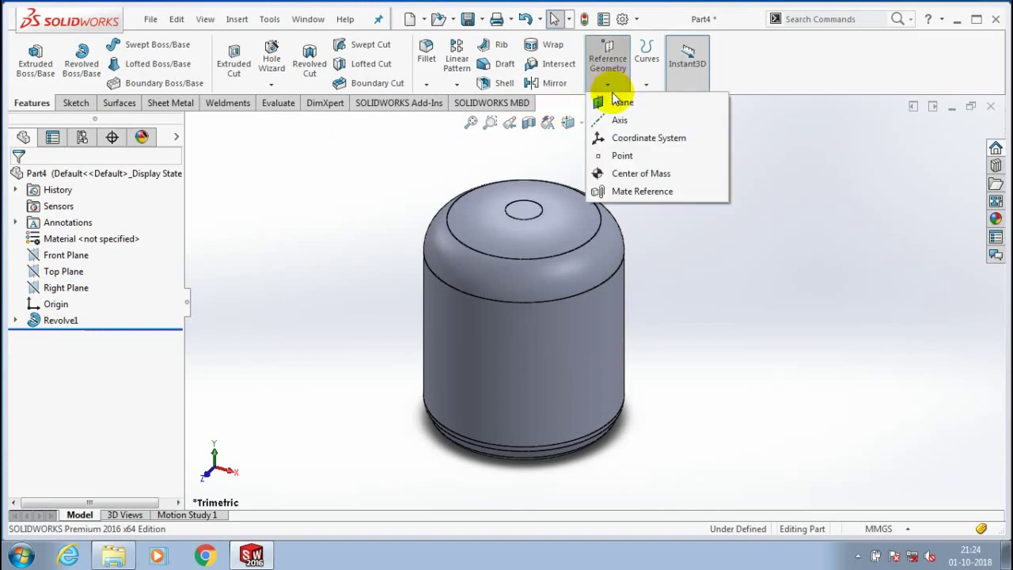
click(616, 102)
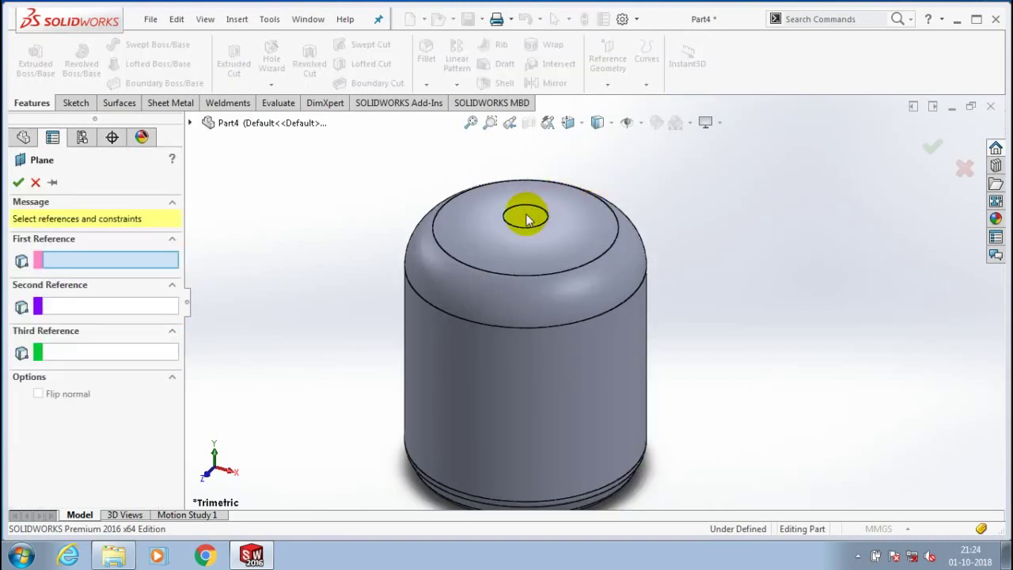
scroll(525, 214, up, 2)
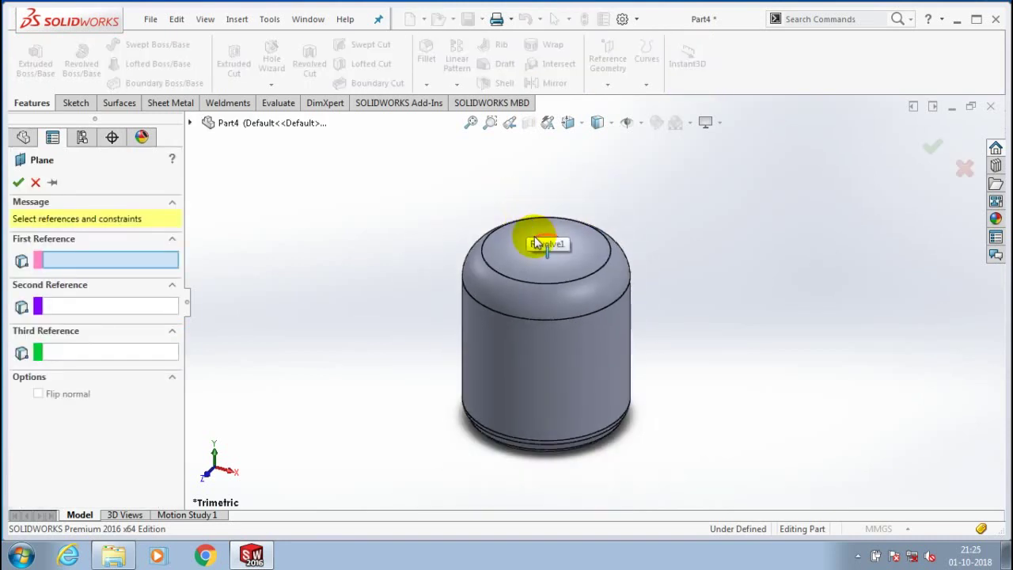
scroll(536, 244, down, 3)
scroll(551, 260, down, 2)
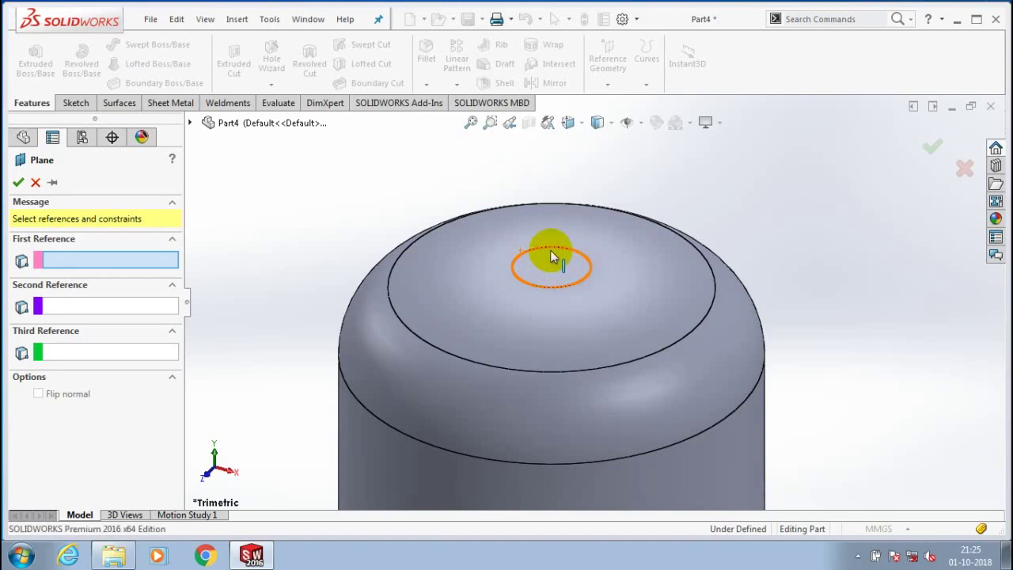
click(549, 239)
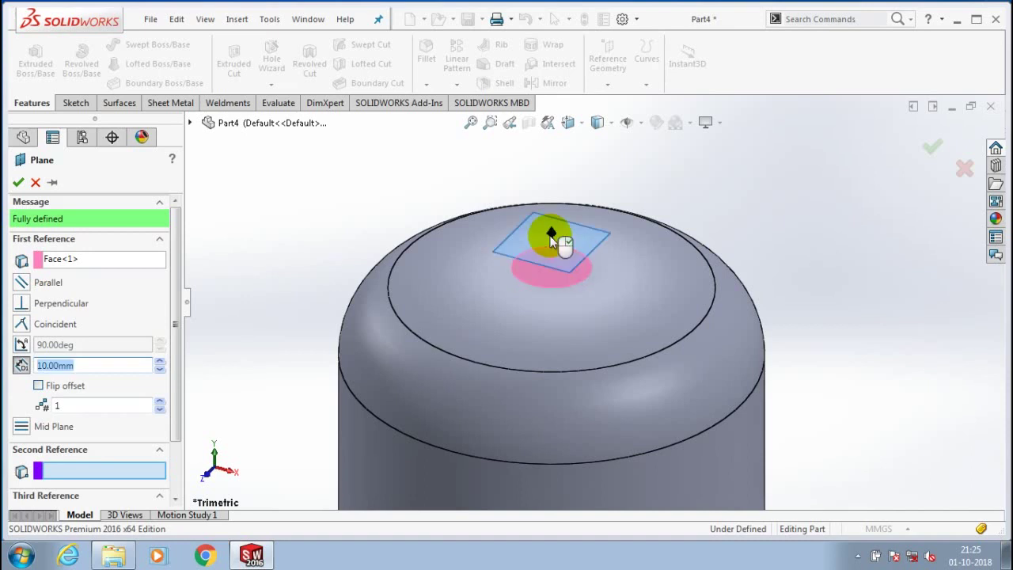
scroll(550, 238, up, 5)
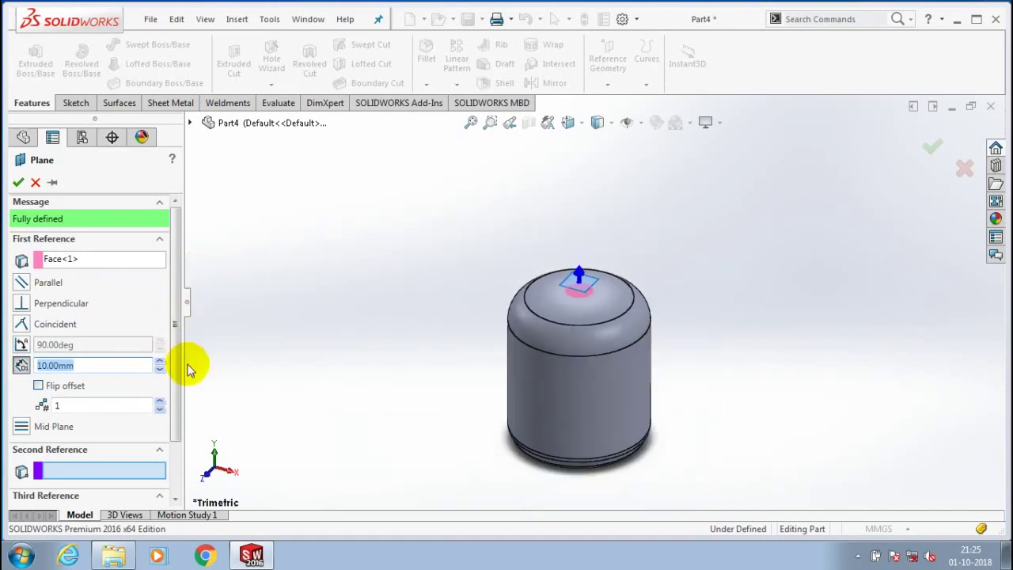
Step: Set the reference plane's offset distance to 40 mm above the face and create the plane
click(159, 361)
click(159, 361)
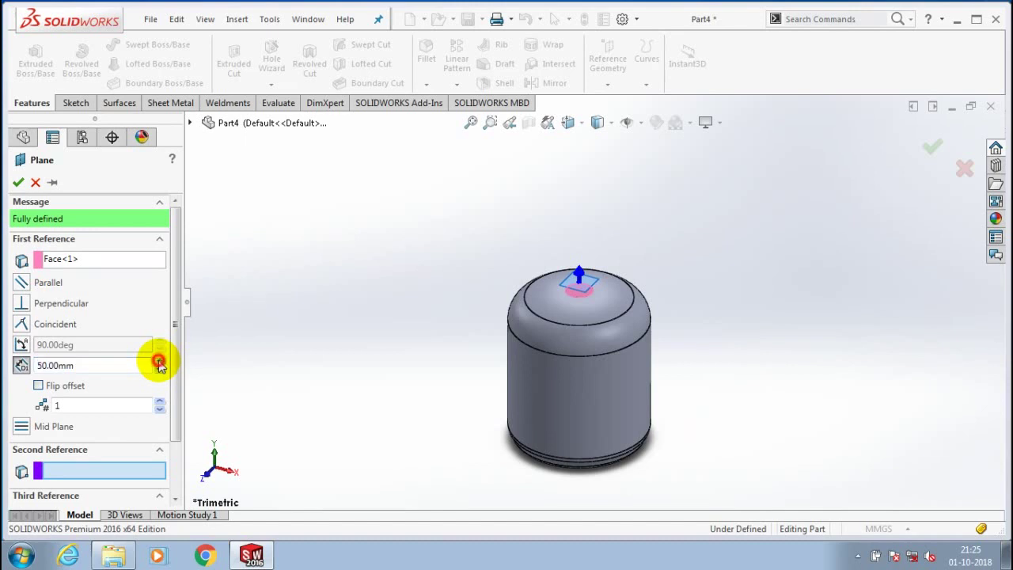
click(159, 360)
click(159, 361)
click(159, 361)
click(159, 361)
click(159, 361)
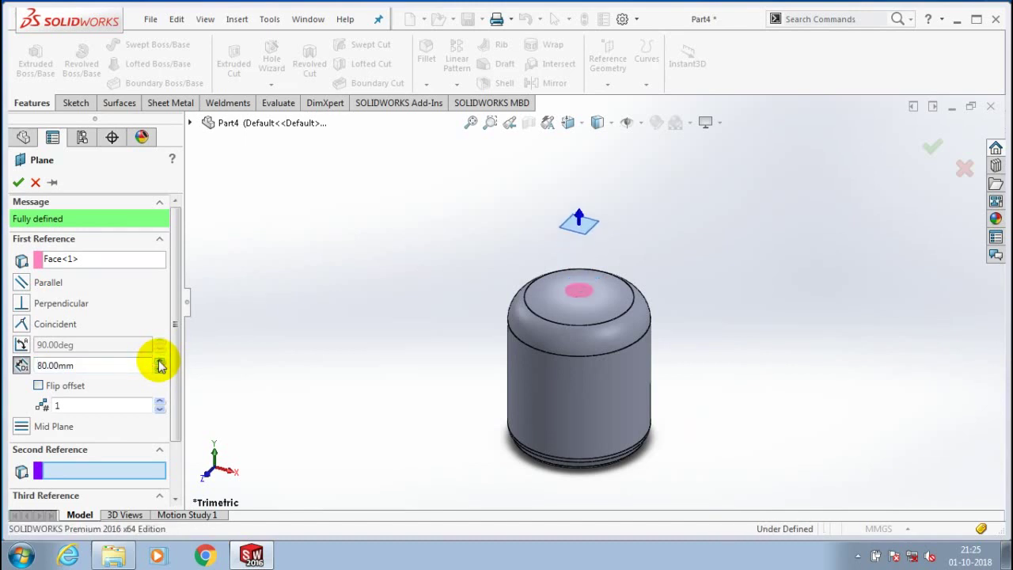
middle_drag(261, 372, 288, 351)
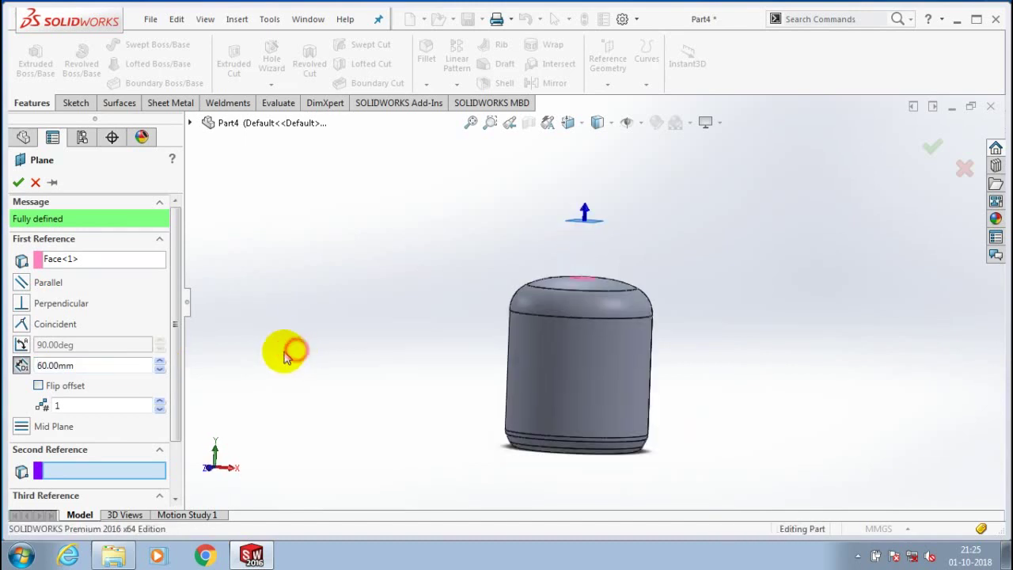
click(158, 369)
click(158, 370)
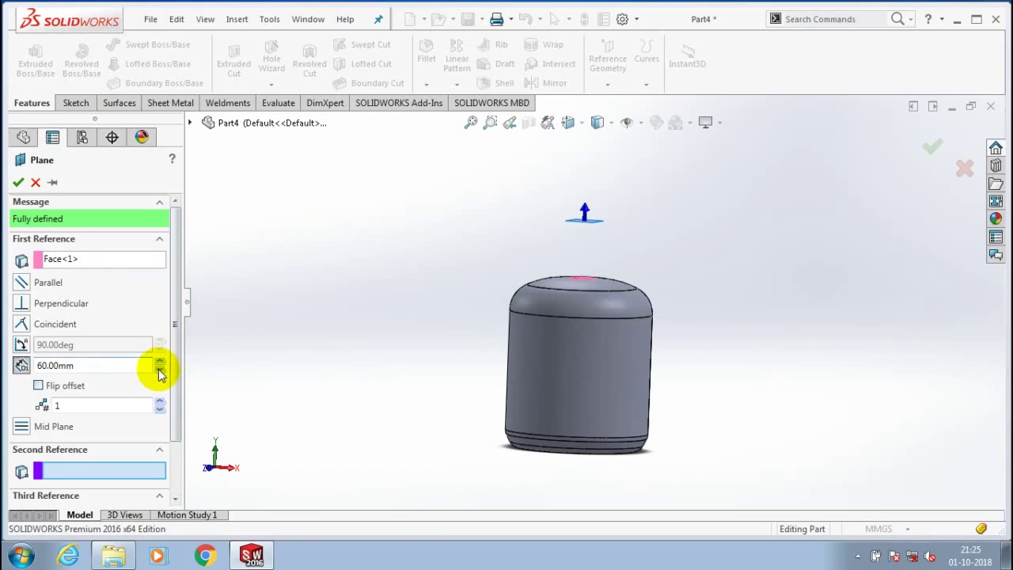
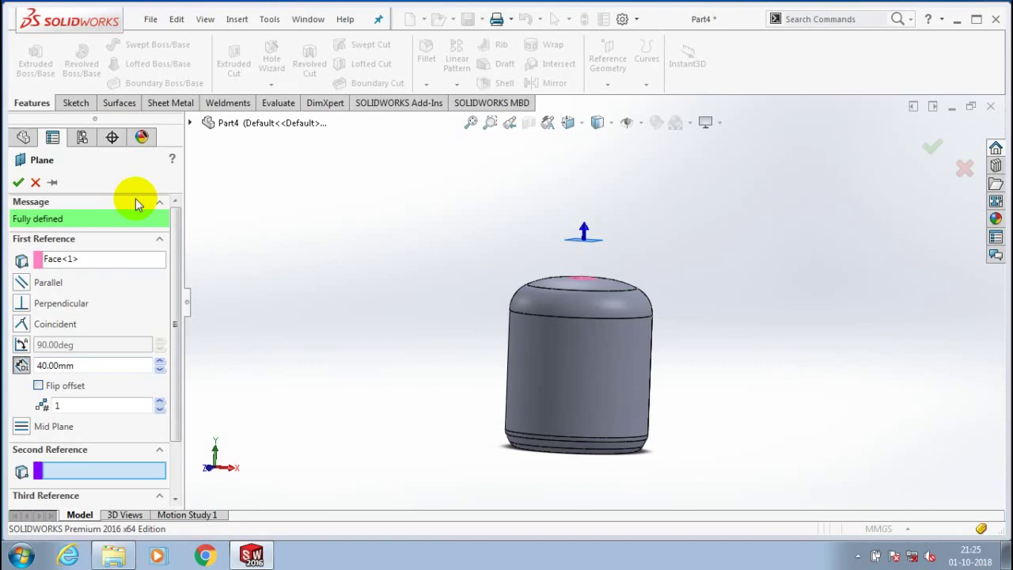
key(Return)
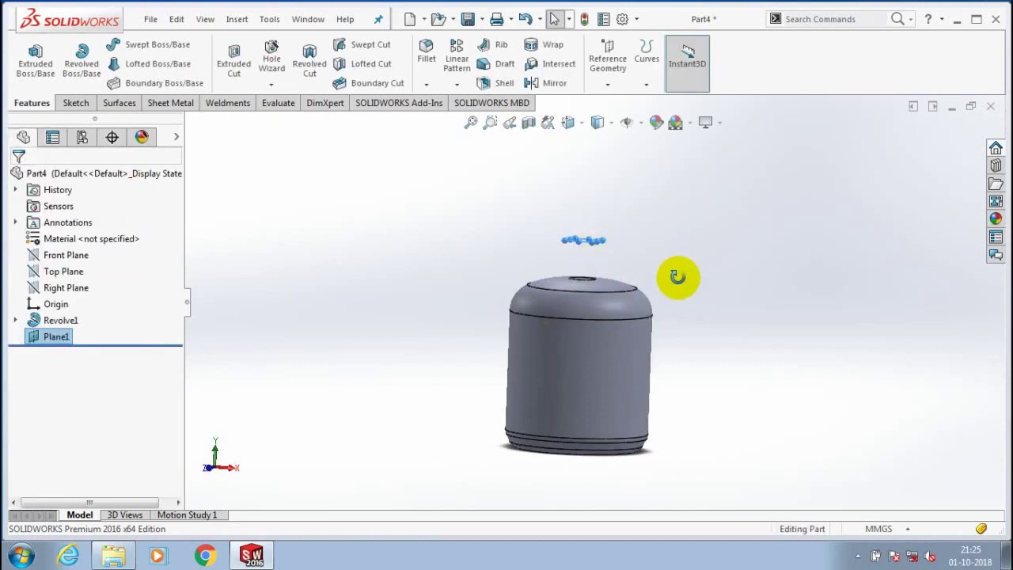
Step: Enlarge the new offset plane to about the width of the body and orient the view normal to it
middle_drag(677, 277, 667, 289)
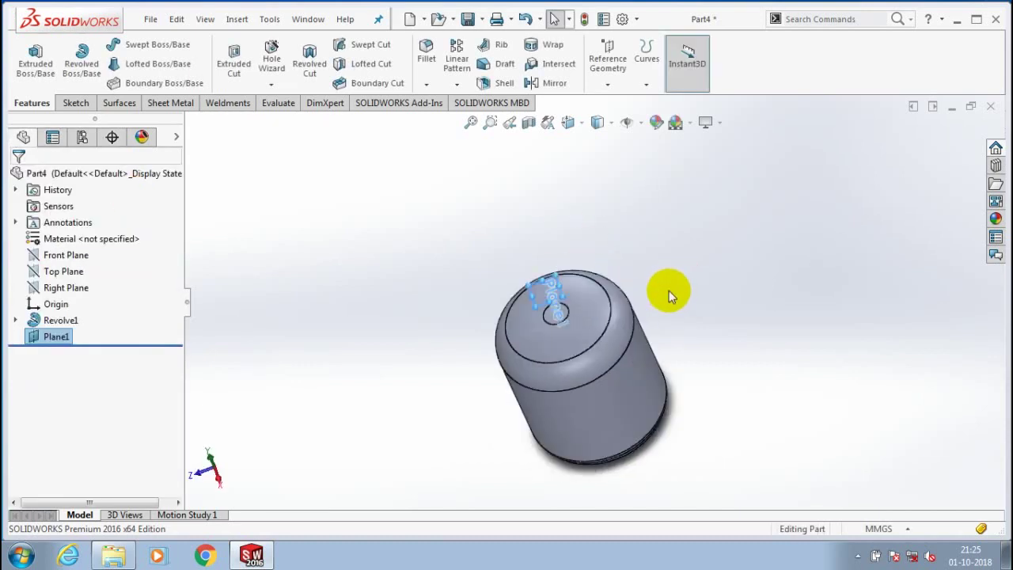
click(528, 282)
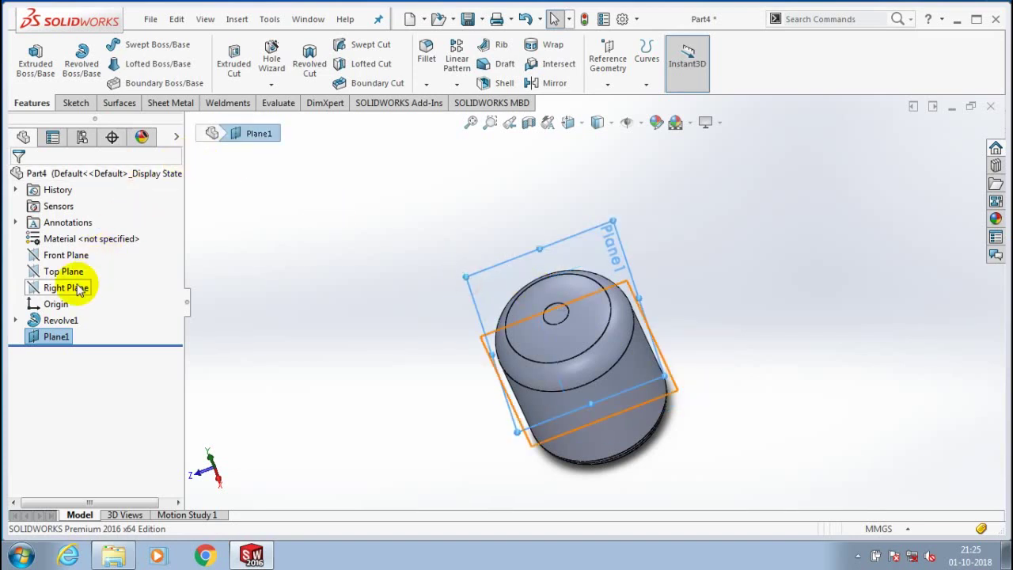
right_click(56, 337)
click(95, 194)
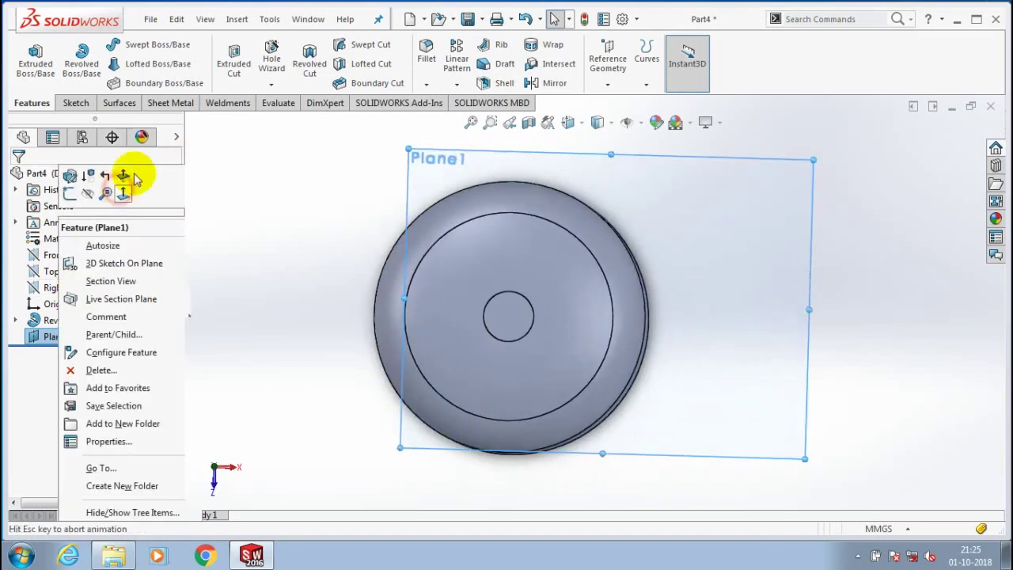
Step: Sketch a circle about 135 mm in diameter centred on the origin on the offset plane and exit the sketch
click(74, 103)
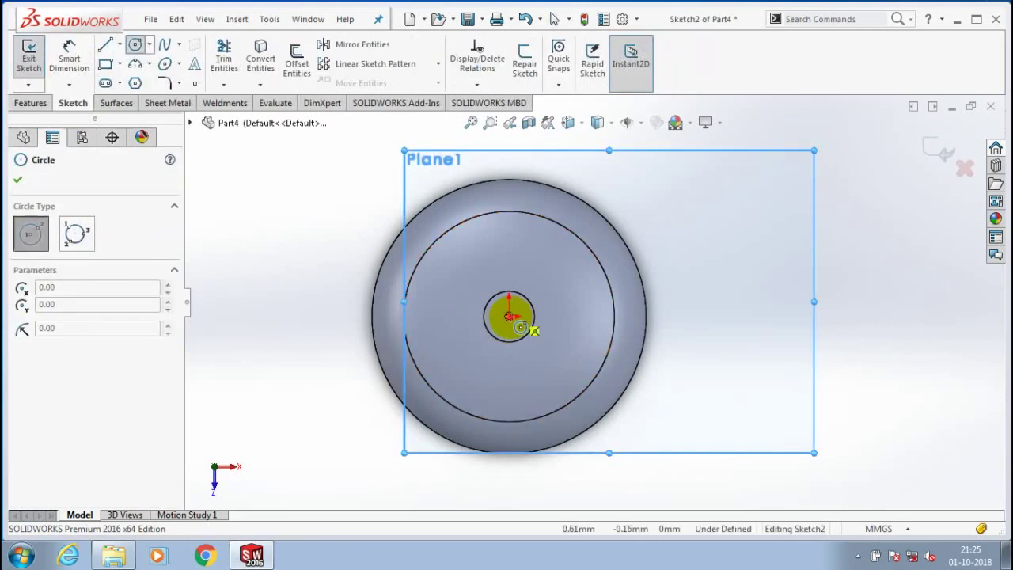
click(509, 317)
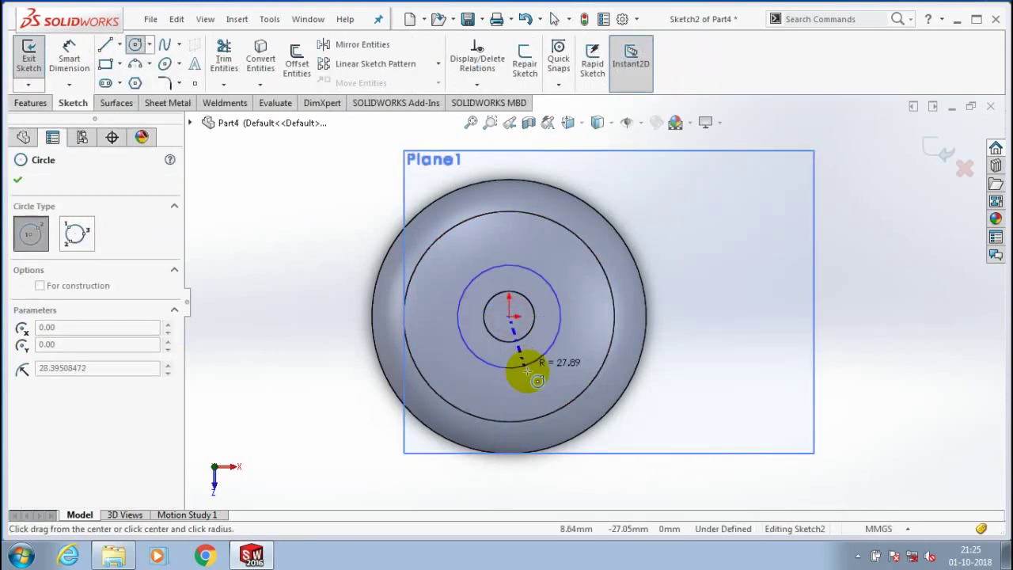
click(565, 428)
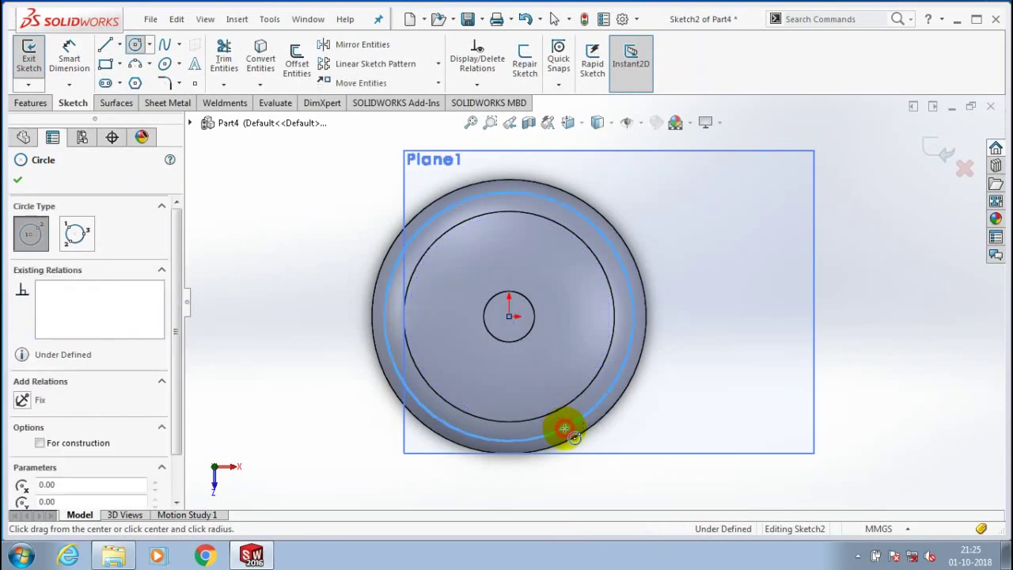
click(17, 180)
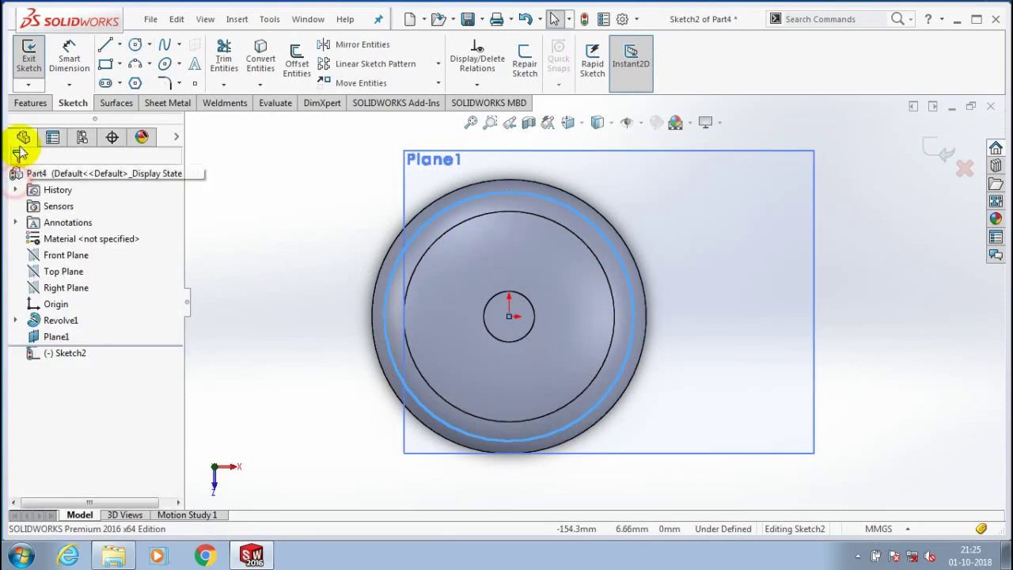
click(28, 55)
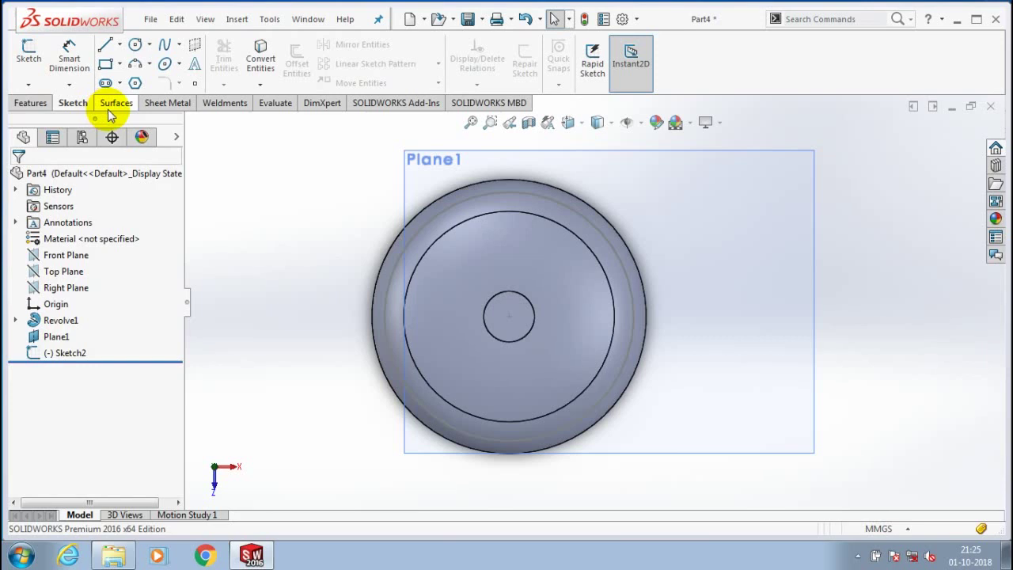
Step: Sweep a circular profile of 15 mm diameter along the sketched circle to form a ring above the body
key(ctrl+7)
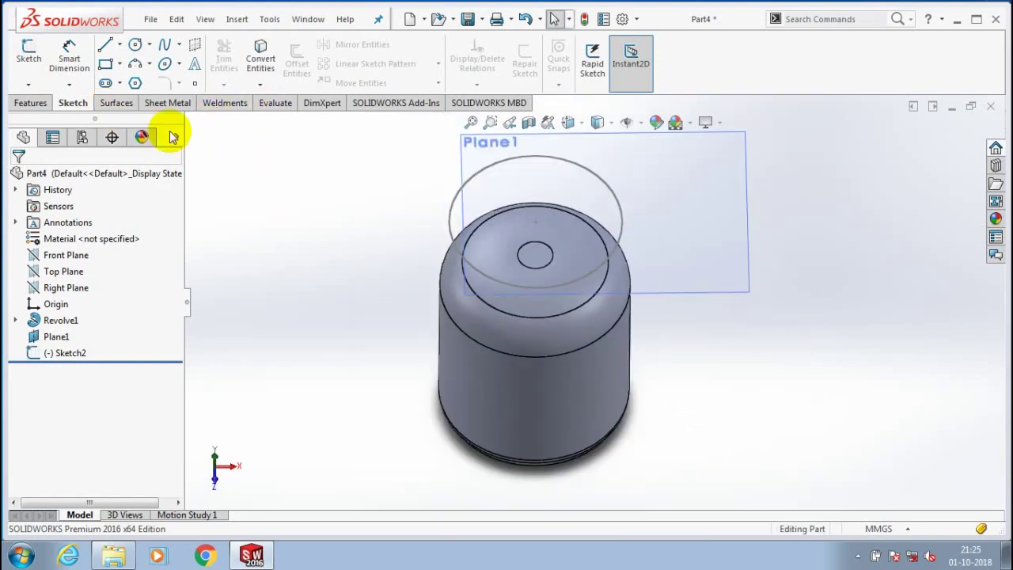
click(39, 103)
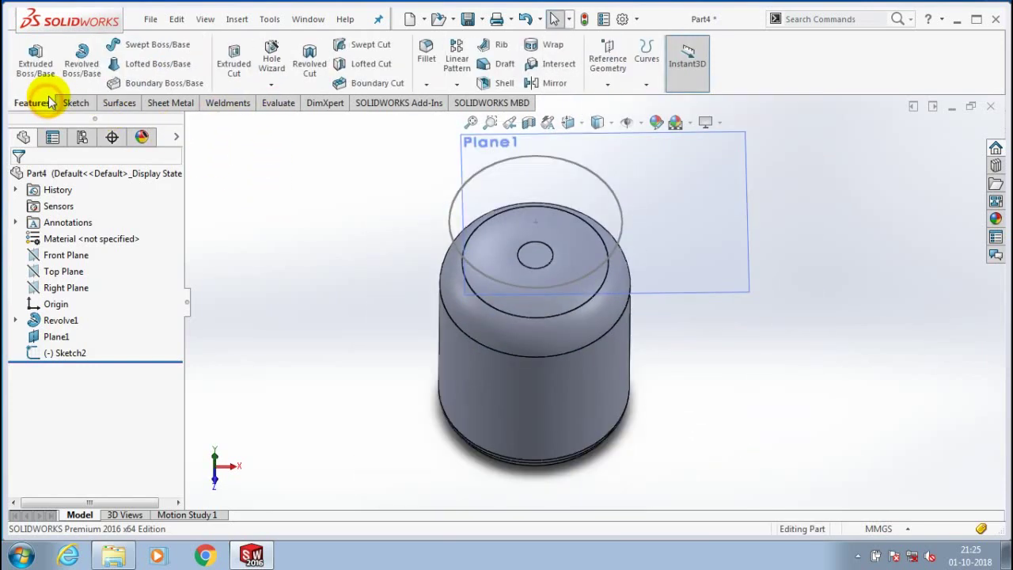
click(157, 45)
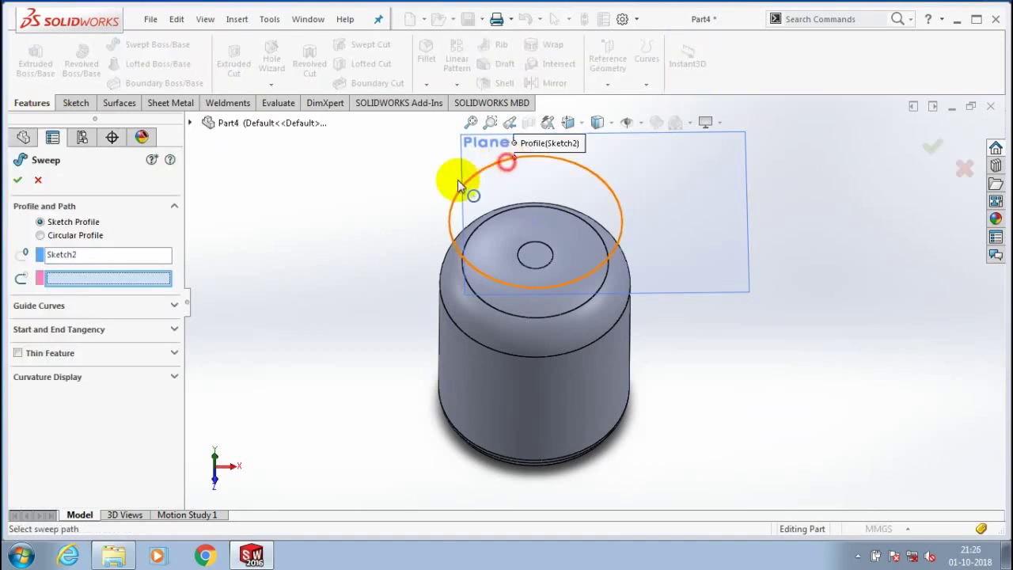
click(41, 235)
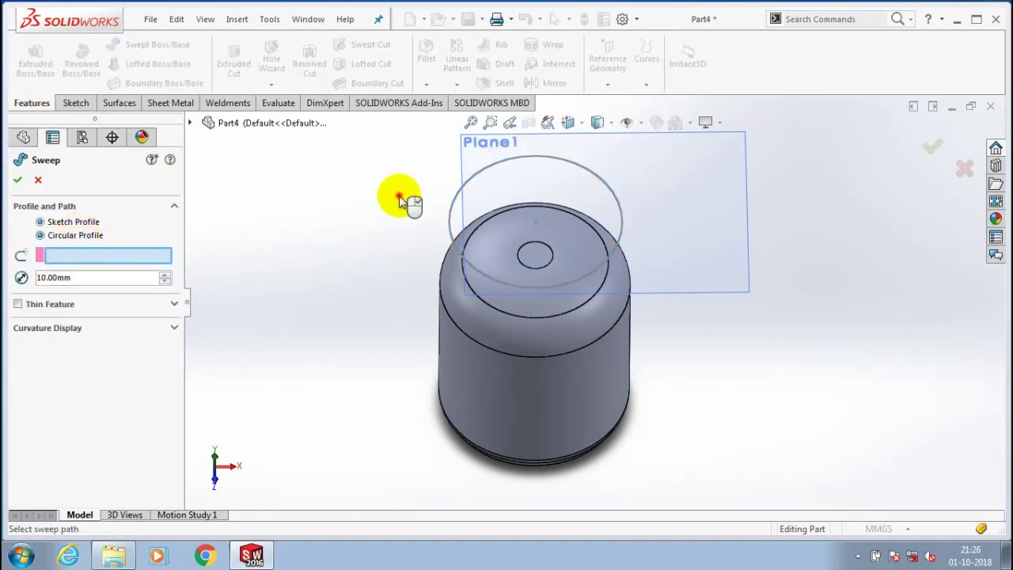
click(400, 200)
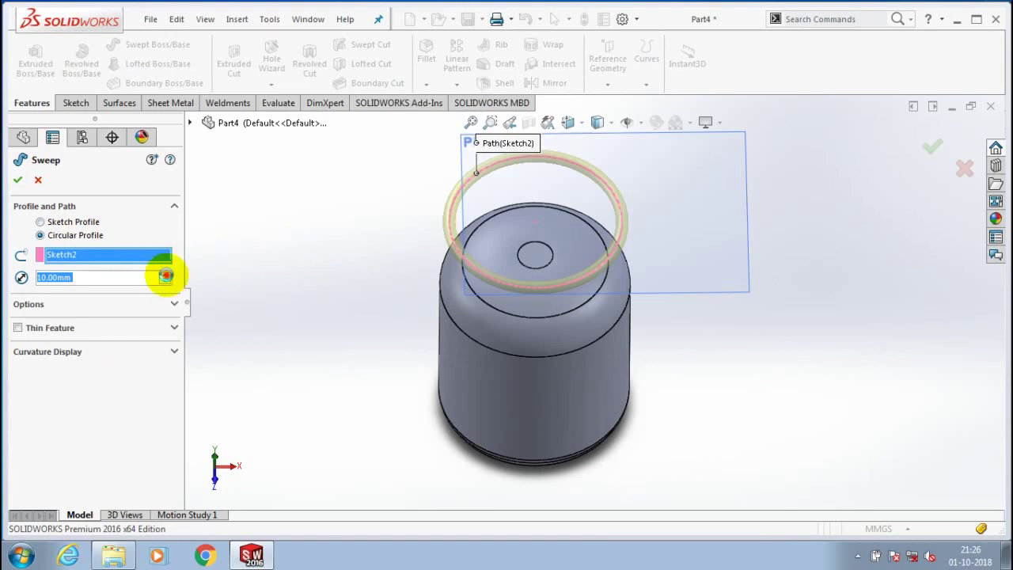
click(165, 273)
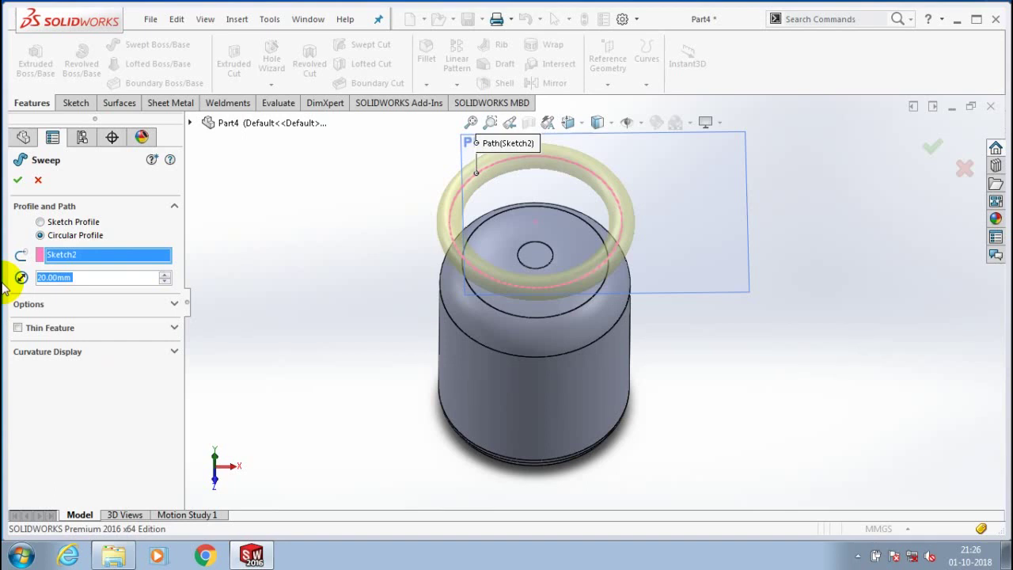
text(15)
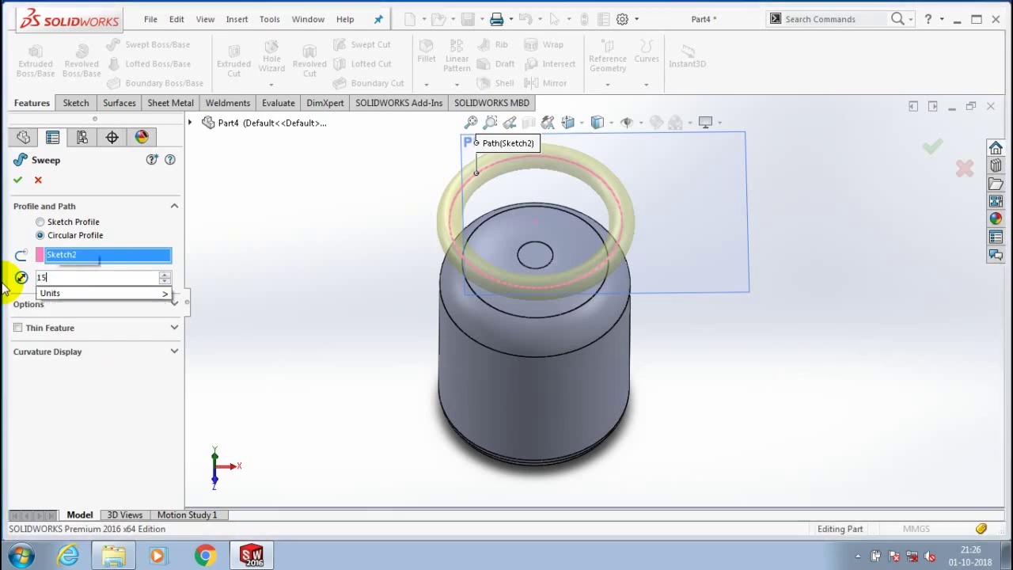
key(Return)
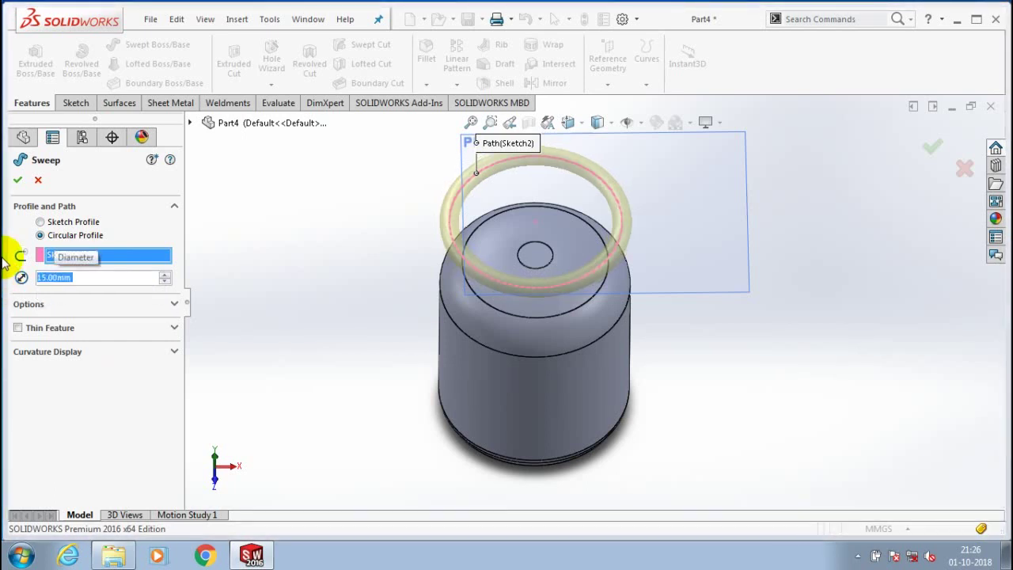
key(Return)
Step: Hide the offset reference plane above the body
scroll(400, 238, up, 3)
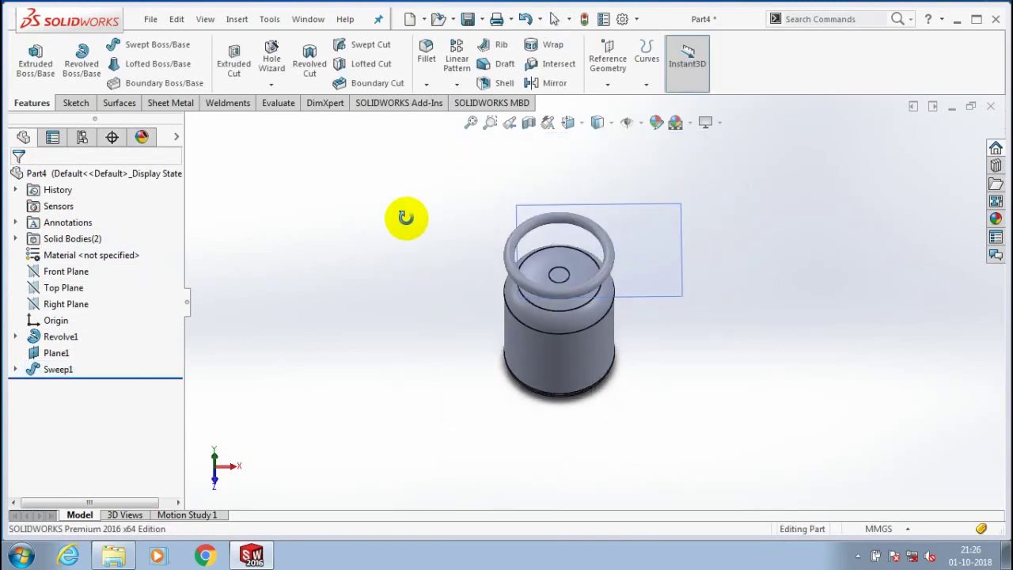
drag(406, 217, 665, 207)
right_click(665, 208)
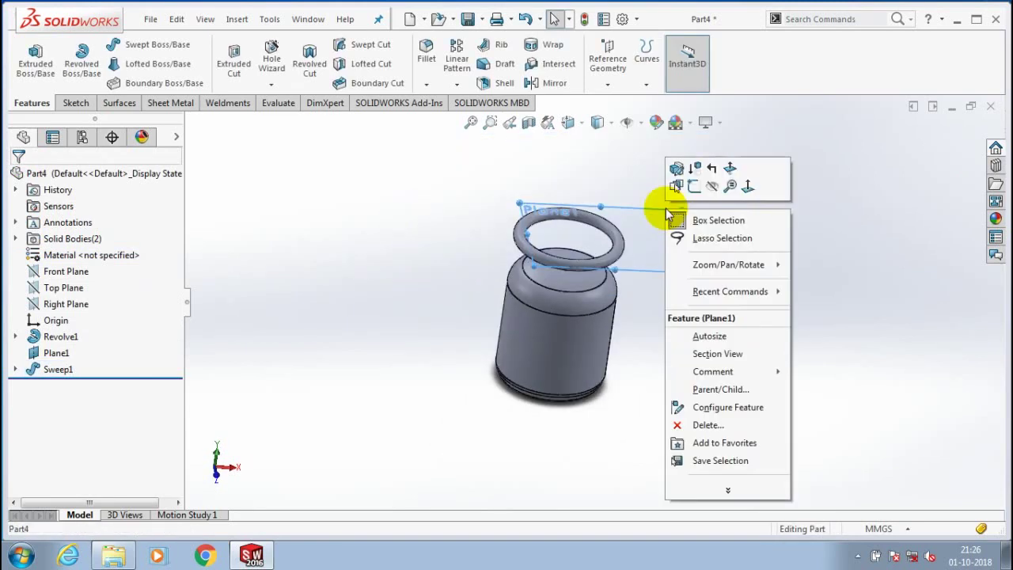
click(708, 186)
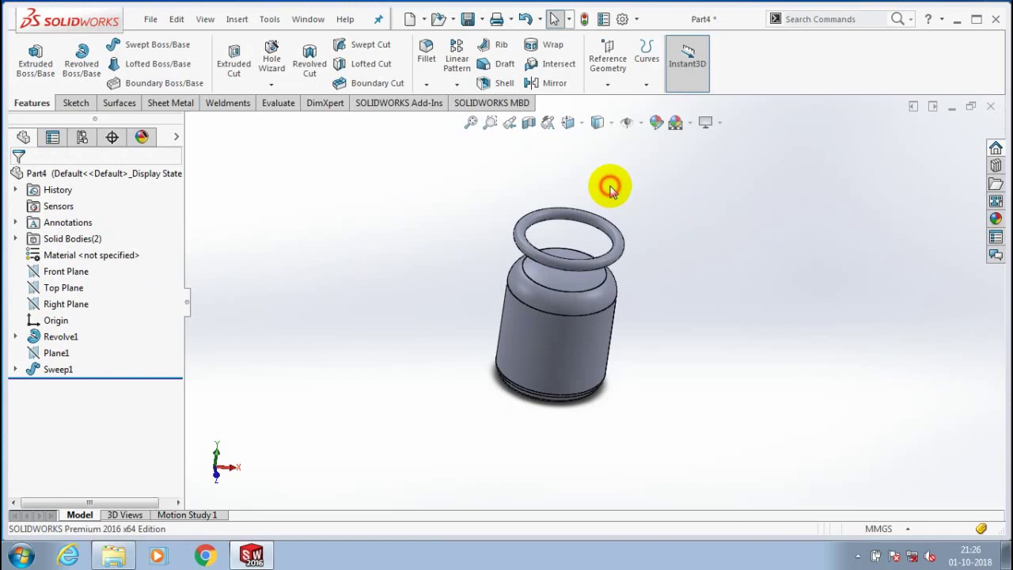
Step: Edit the ring's path sketch and dimension the circle's diameter to 100 mm
click(15, 368)
right_click(79, 385)
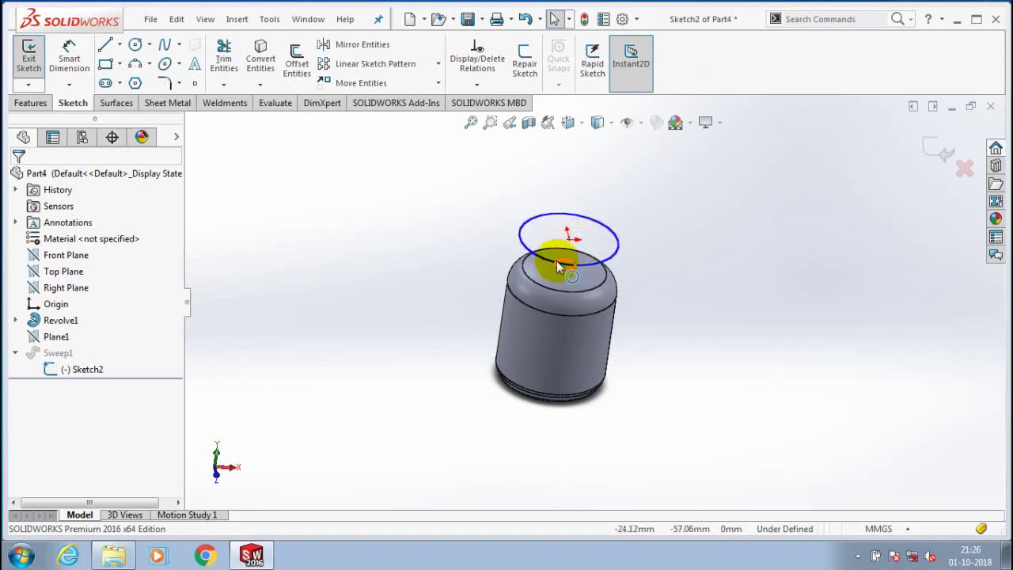
click(68, 57)
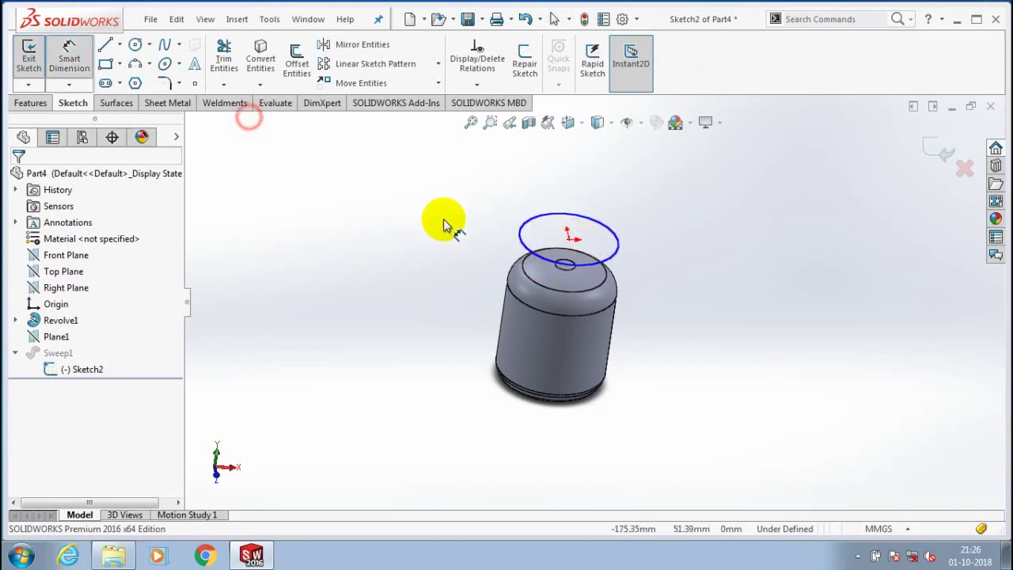
click(516, 244)
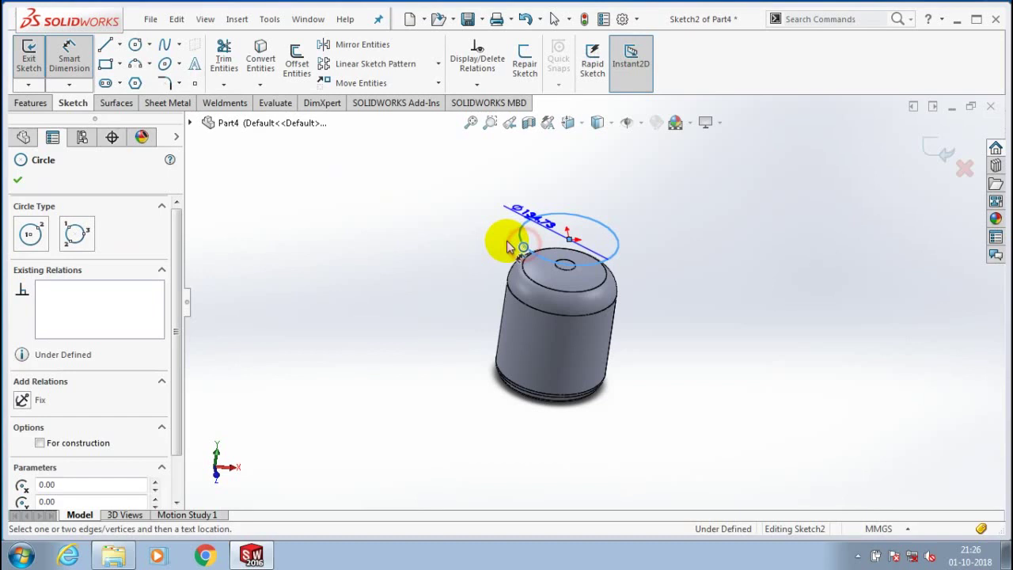
click(385, 294)
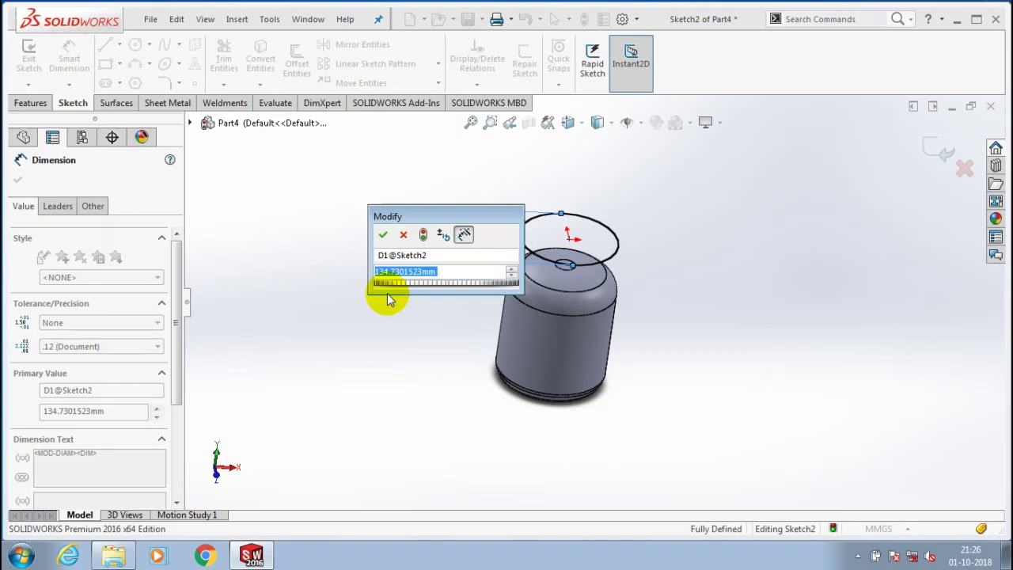
text(100)
key(Return)
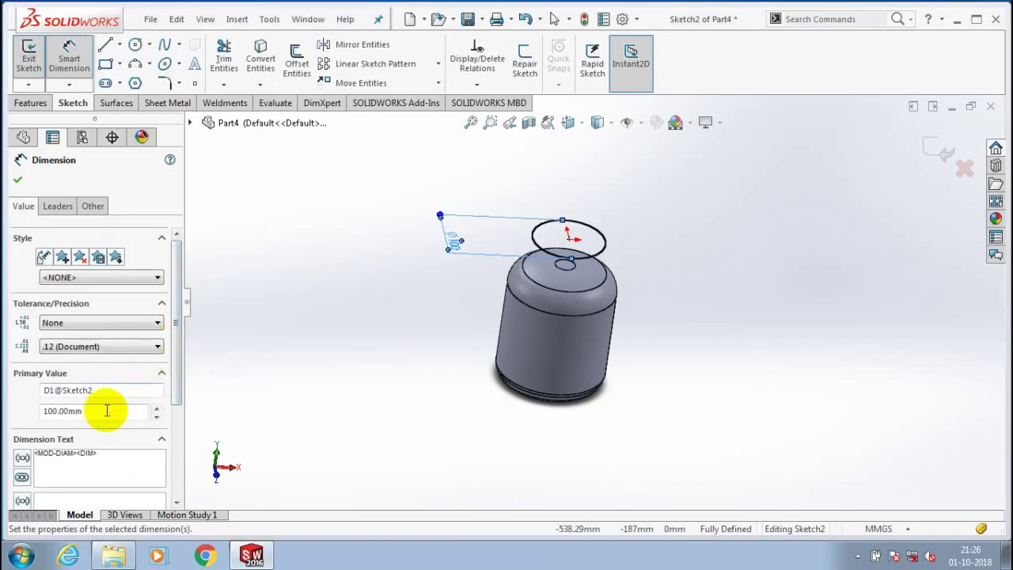
Step: Change the circle's diameter to 115 mm and exit the sketch to rebuild the ring
drag(103, 412, 50, 412)
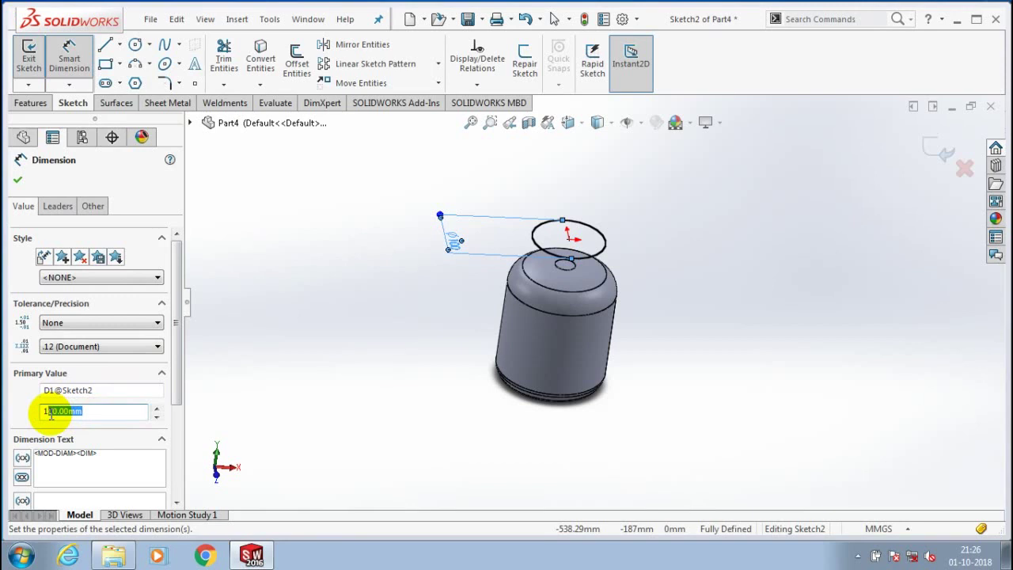
key(BackSpace)
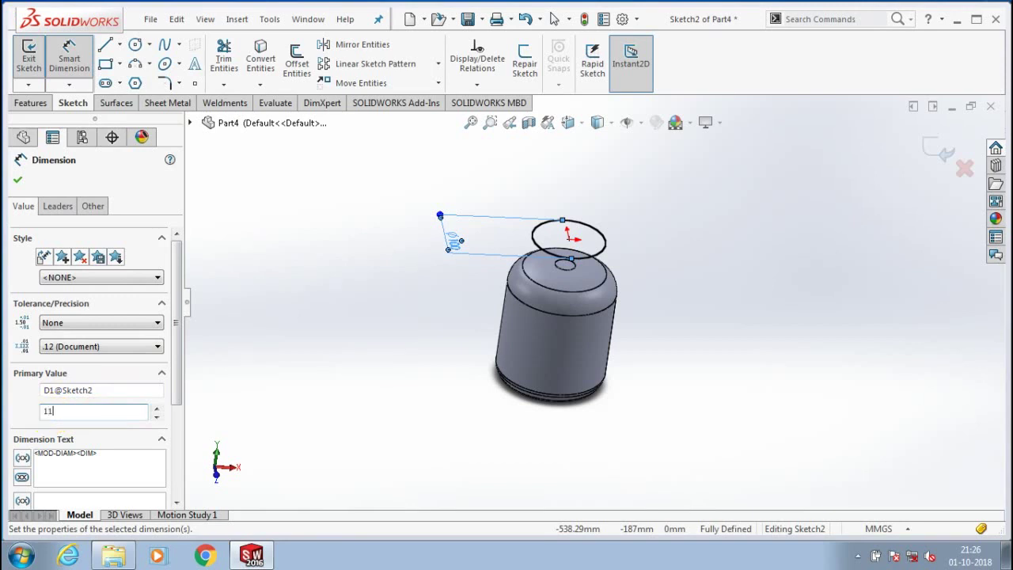
key(Return)
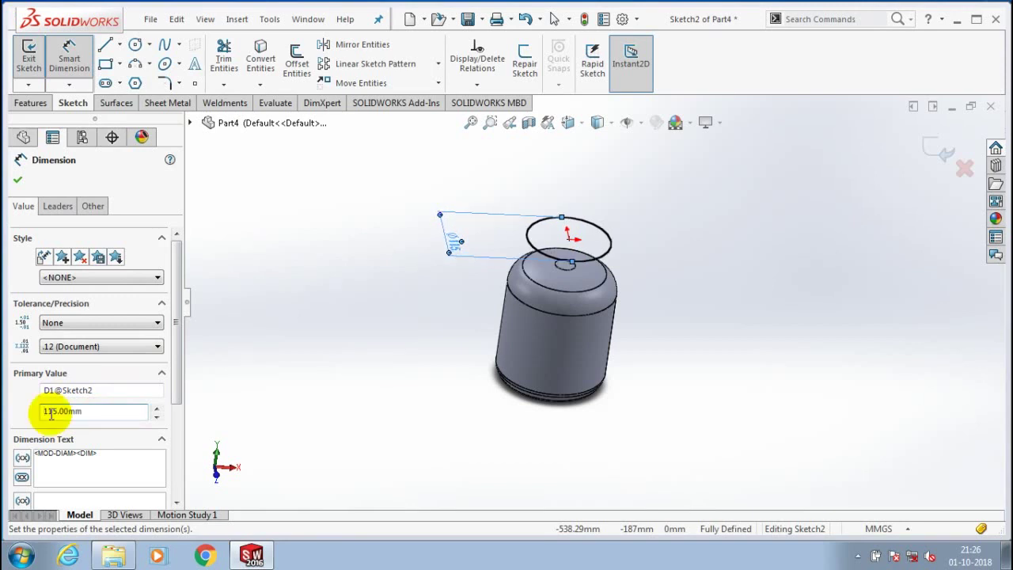
click(17, 180)
click(29, 57)
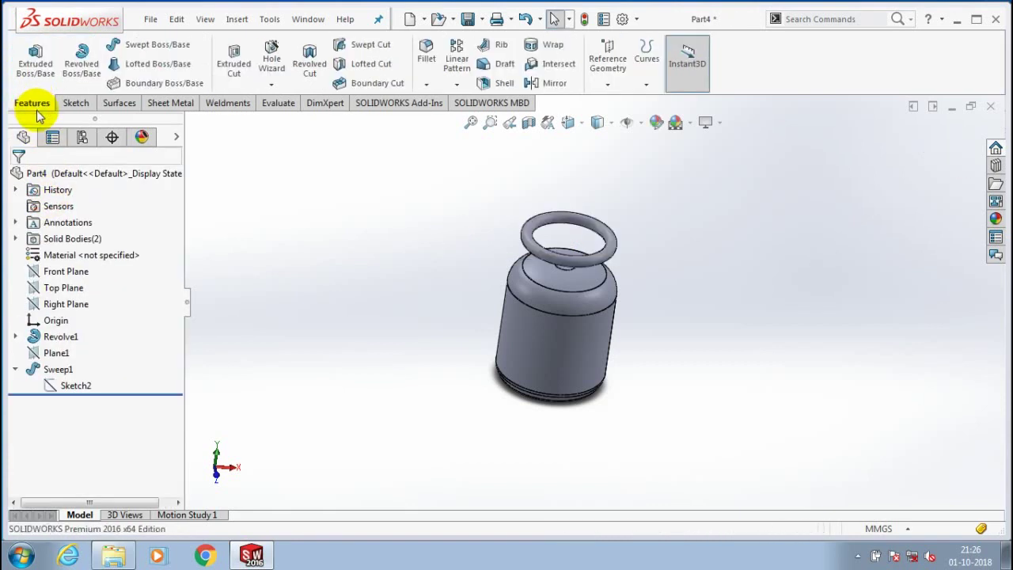
click(158, 44)
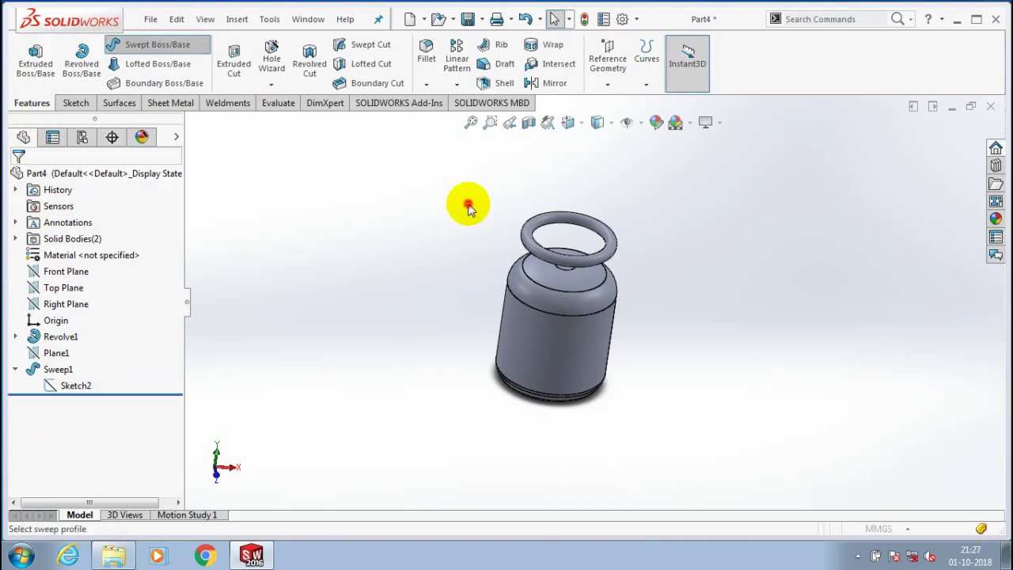
click(38, 180)
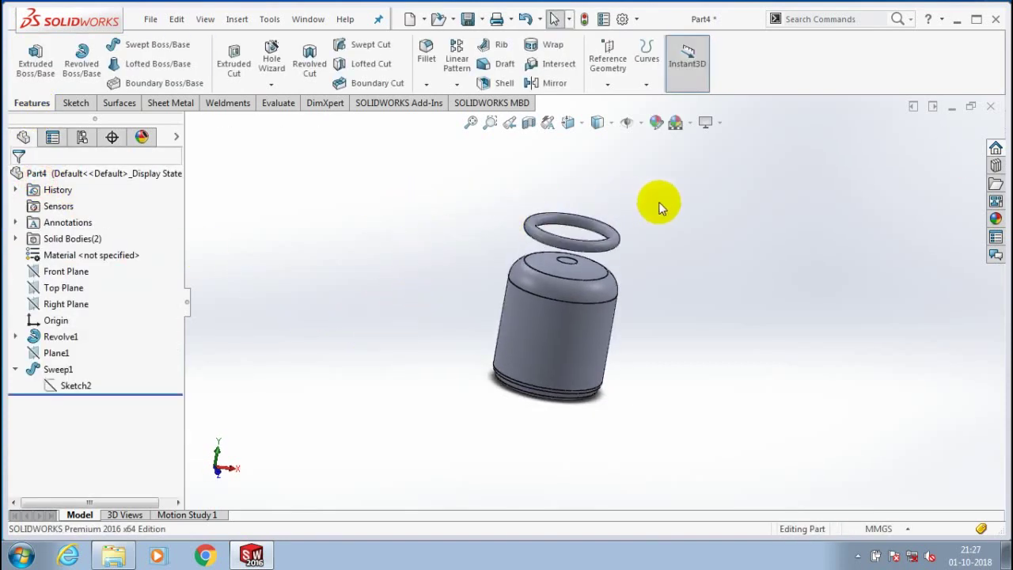
Step: On the offset plane viewed normal, sketch a corner rectangle about 40.6 by 4.8 mm across the ring's rear section and exit the sketch
scroll(665, 249, down, 2)
scroll(631, 392, down, 2)
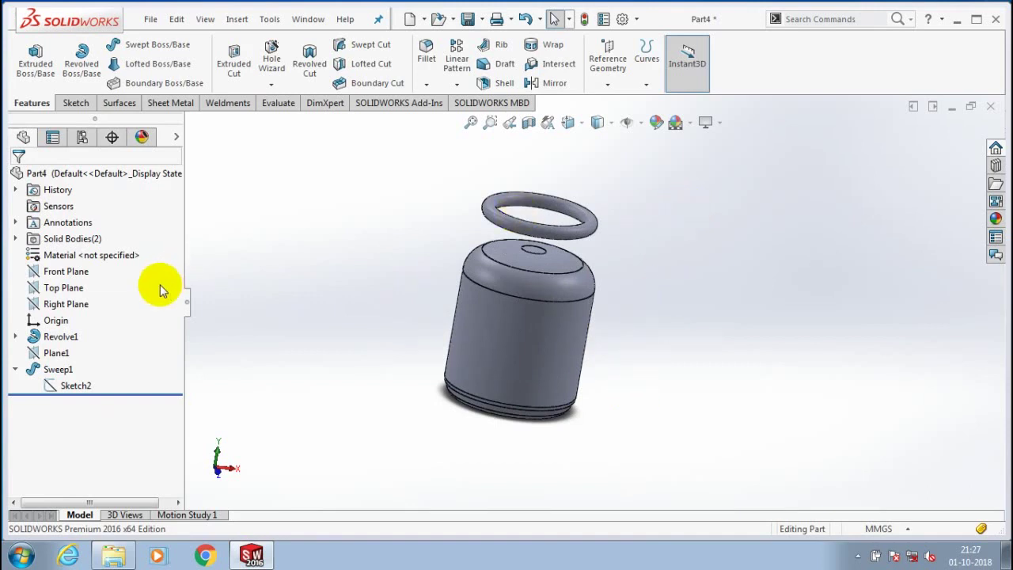
click(60, 356)
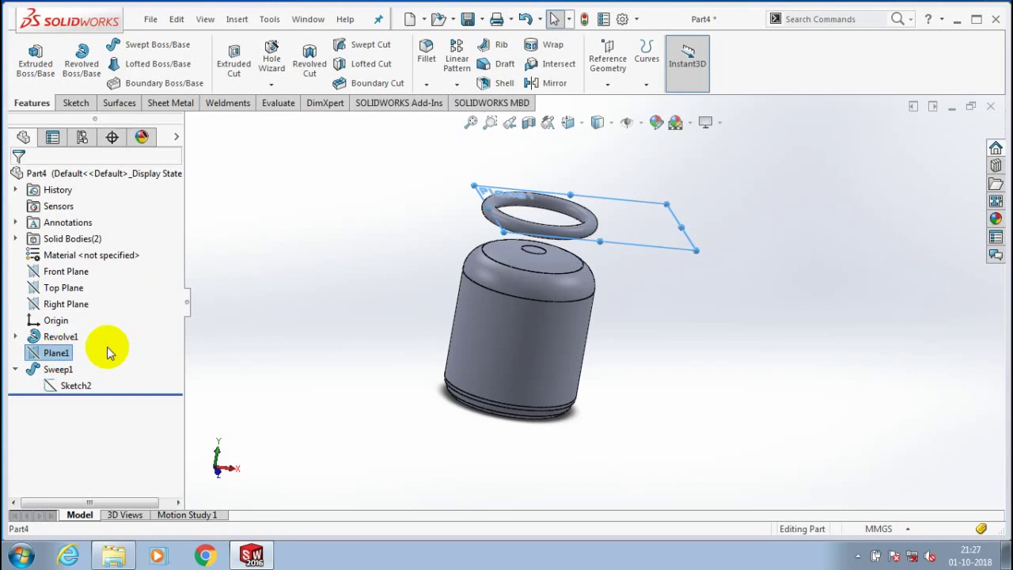
right_click(109, 353)
click(129, 211)
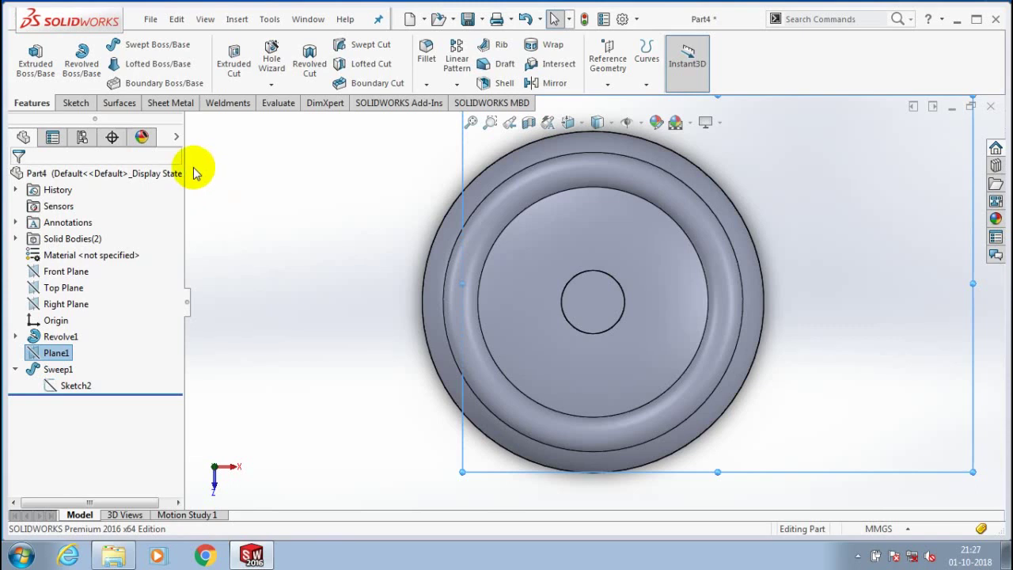
click(76, 103)
click(123, 65)
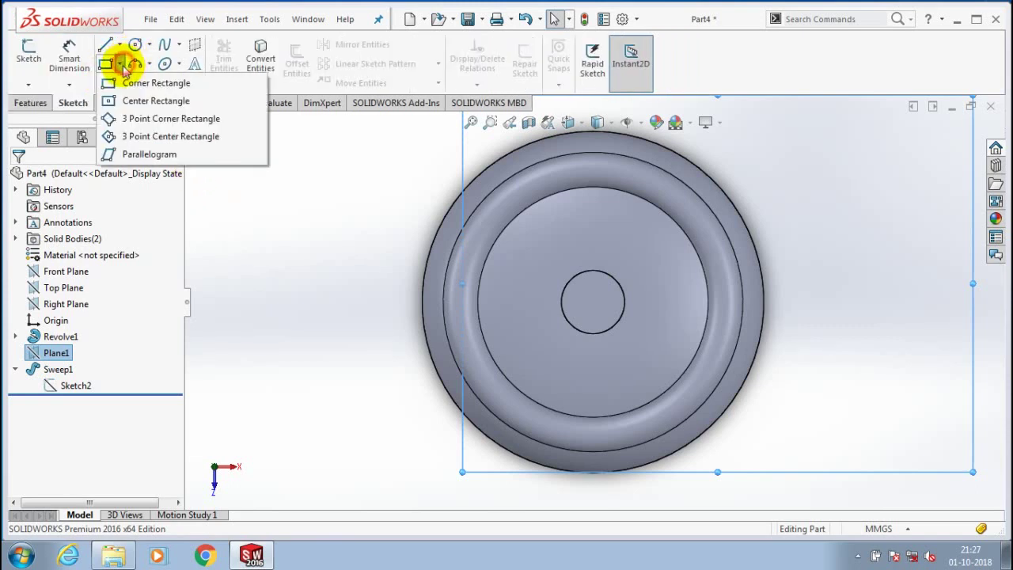
click(546, 167)
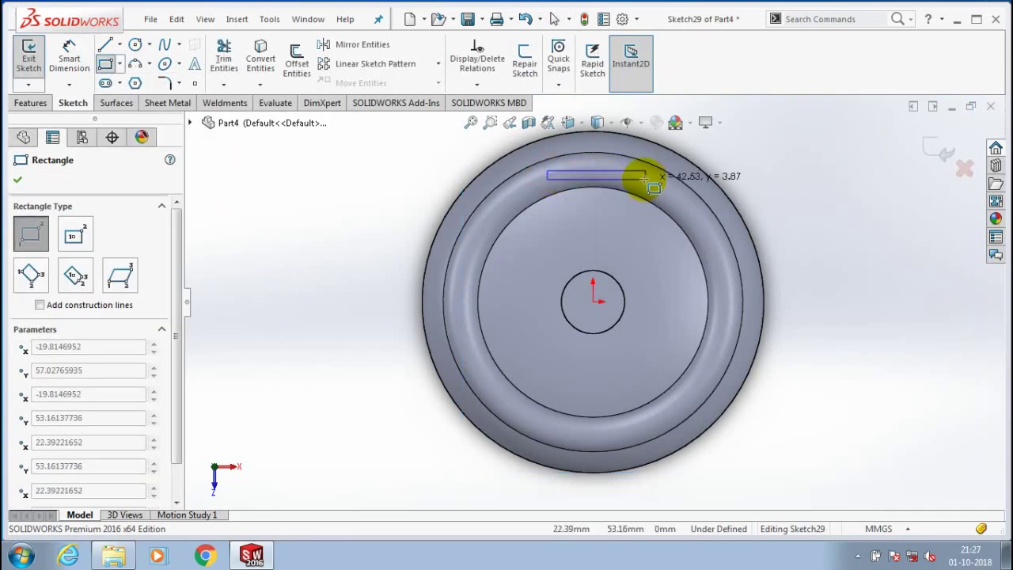
click(641, 182)
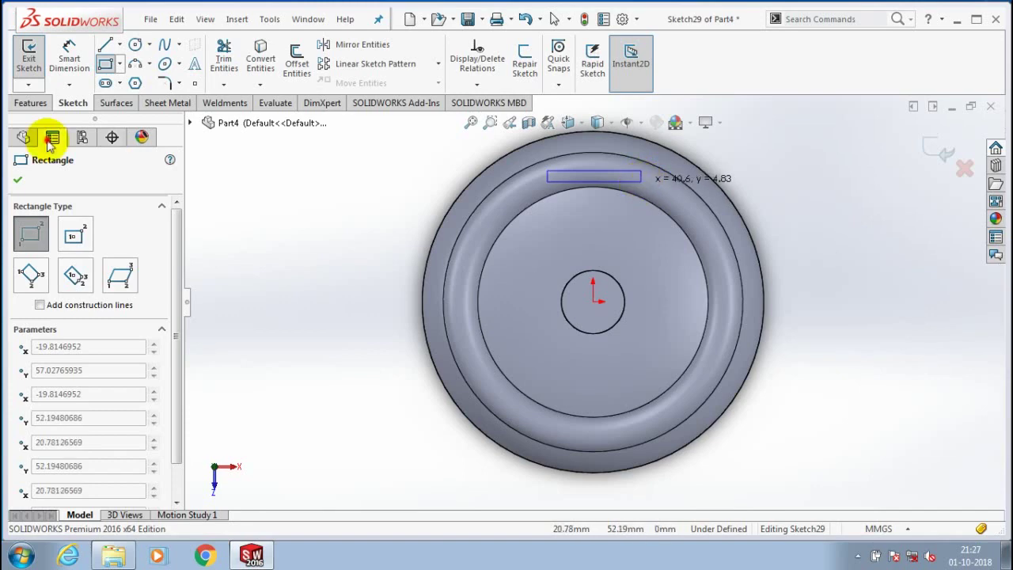
click(19, 180)
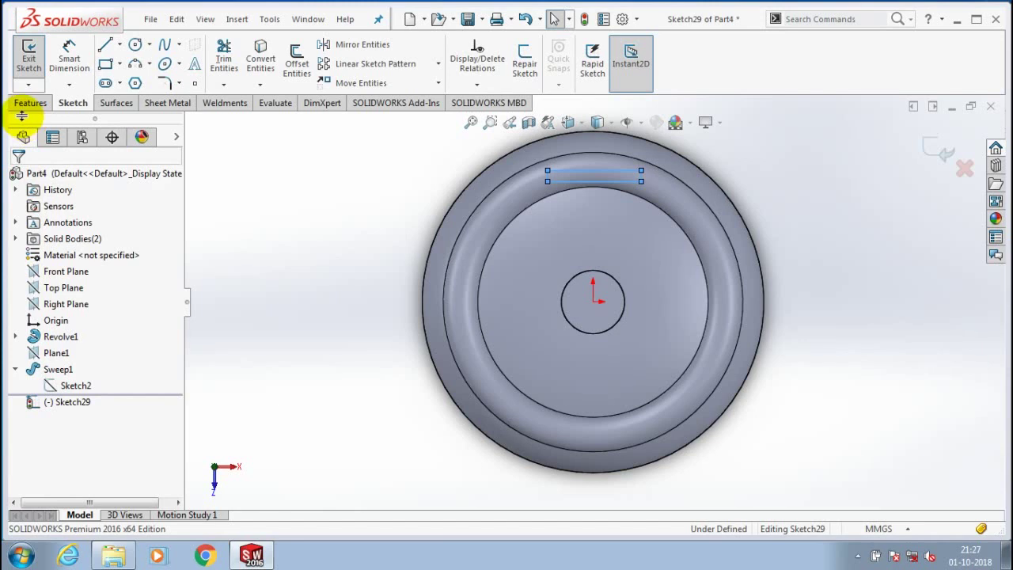
click(17, 63)
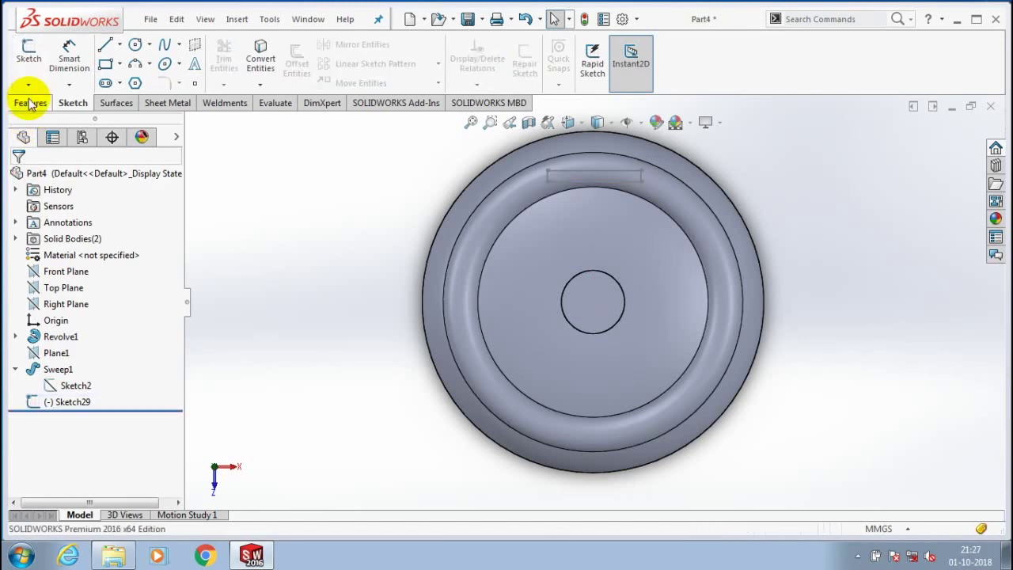
Step: Start a boss extrusion of the thin rectangle sketch and reverse its direction toward the body
click(29, 102)
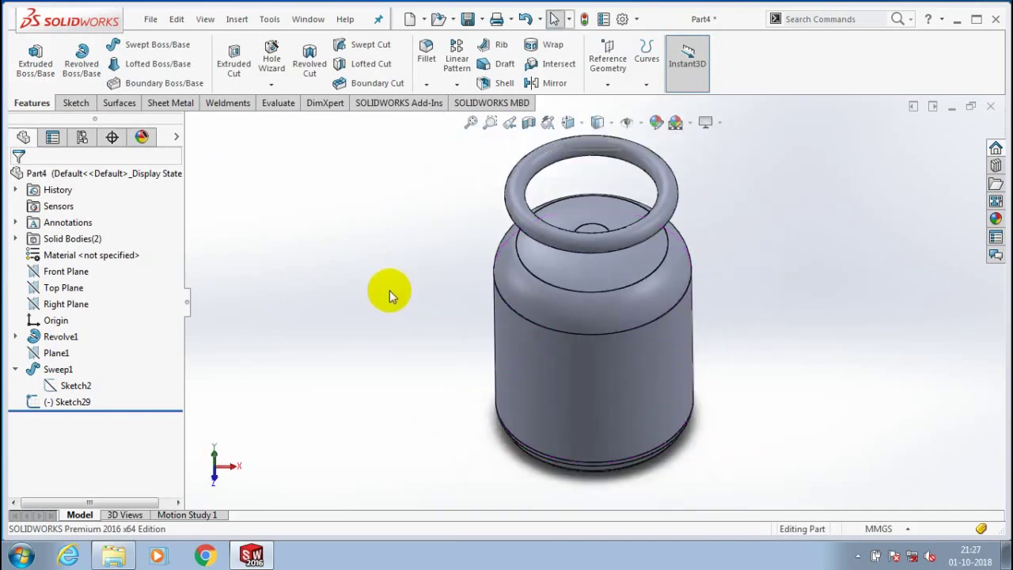
scroll(631, 182, down, 3)
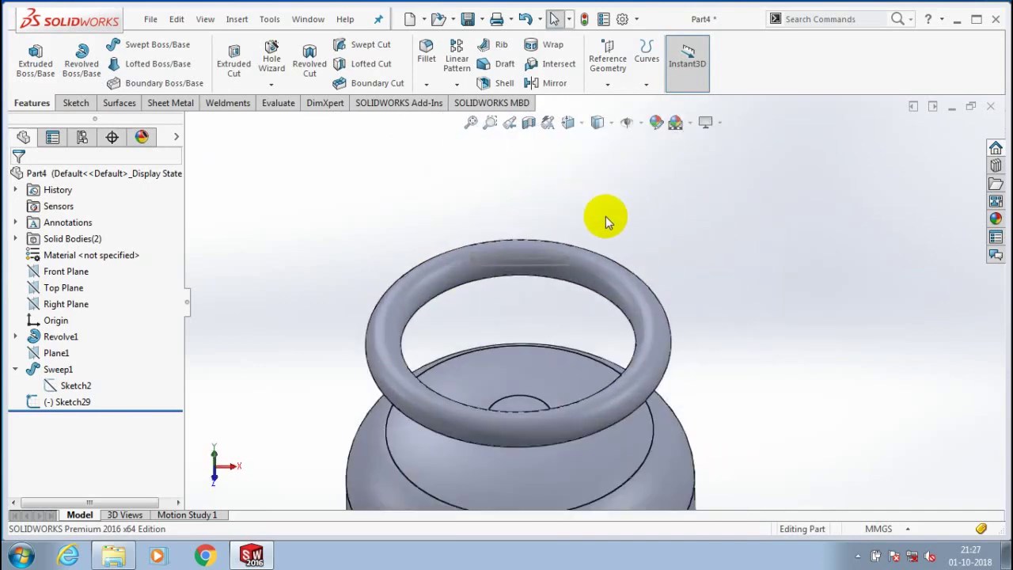
scroll(606, 216, down, 2)
click(90, 111)
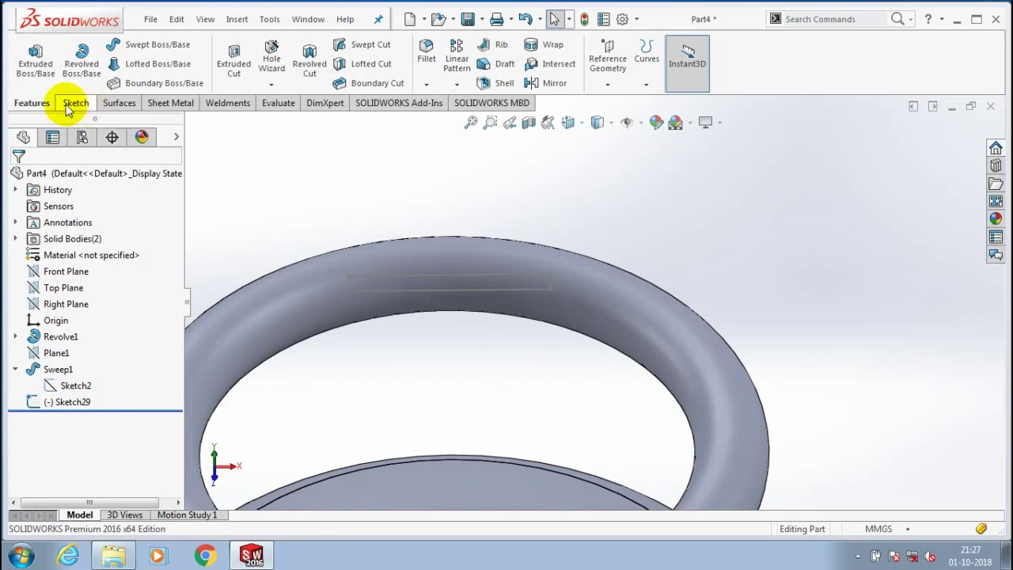
mouse_move(68, 109)
mouse_down()
mouse_move(145, 112)
mouse_move(377, 88)
mouse_move(506, 55)
mouse_up()
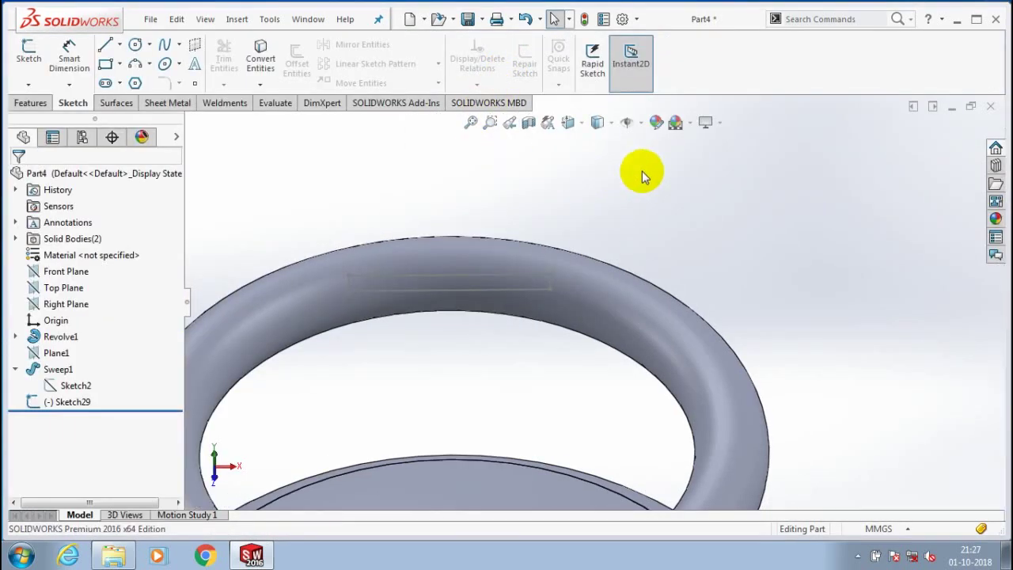
middle_drag(643, 175, 567, 348)
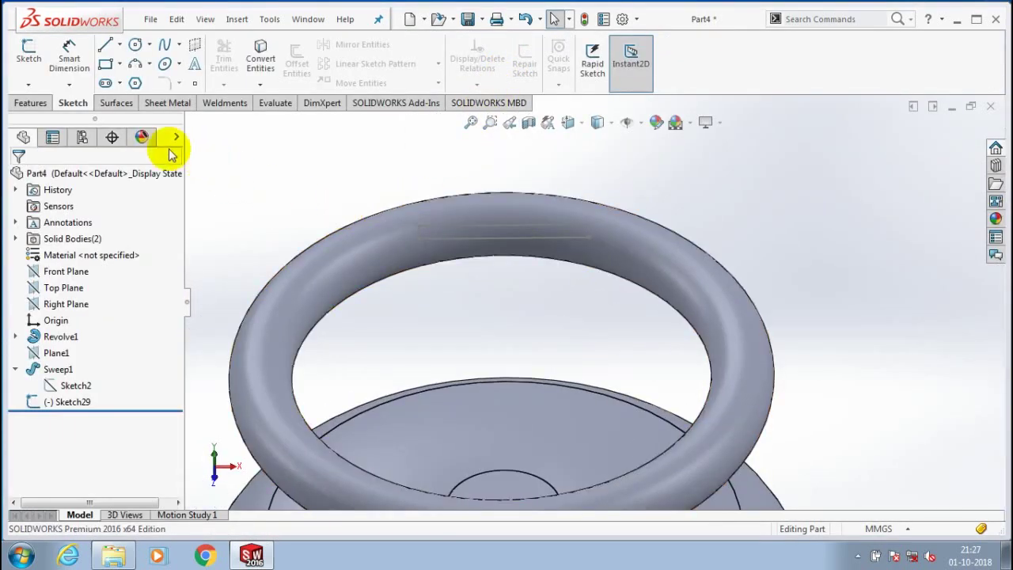
click(22, 103)
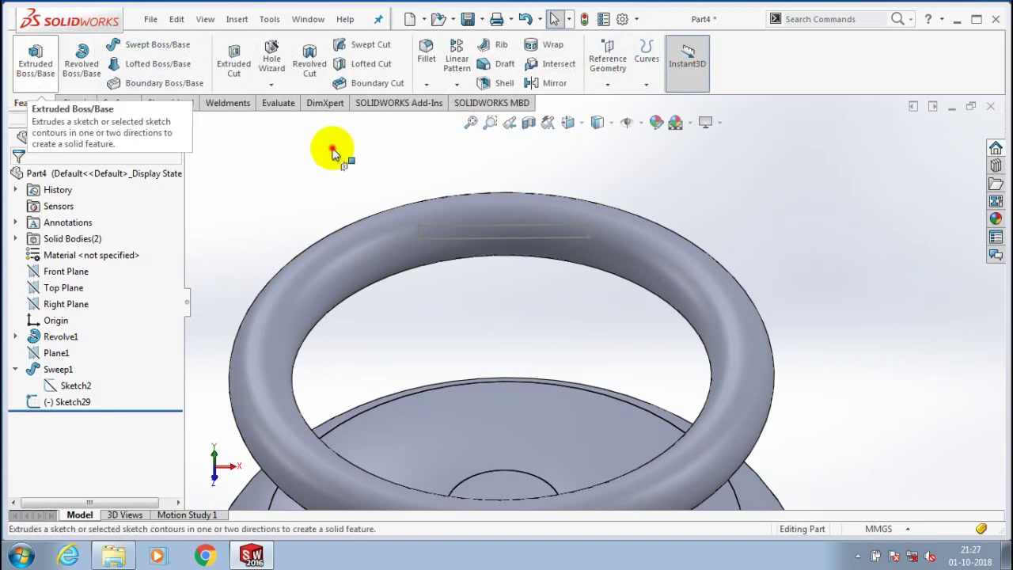
click(504, 239)
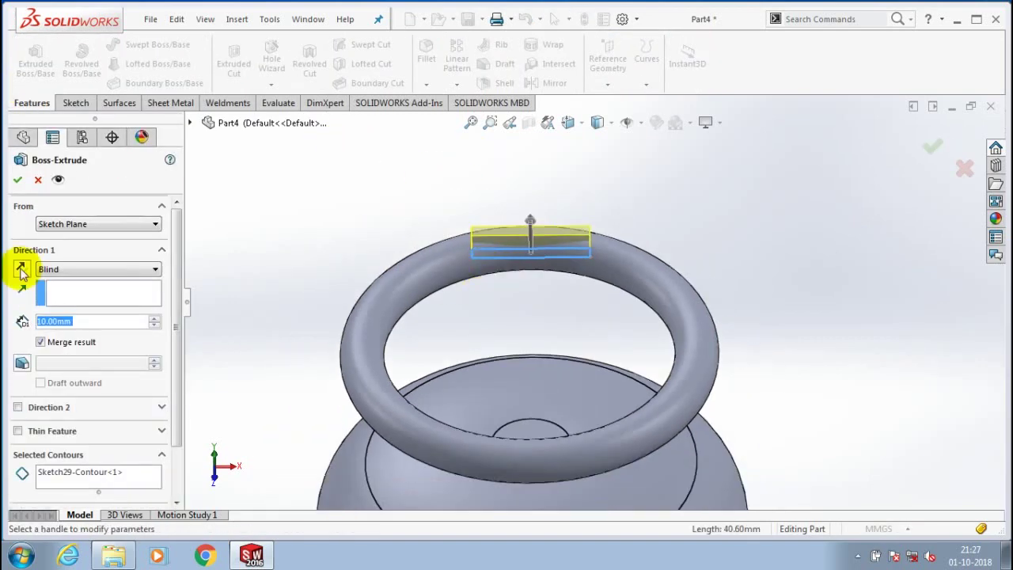
click(22, 271)
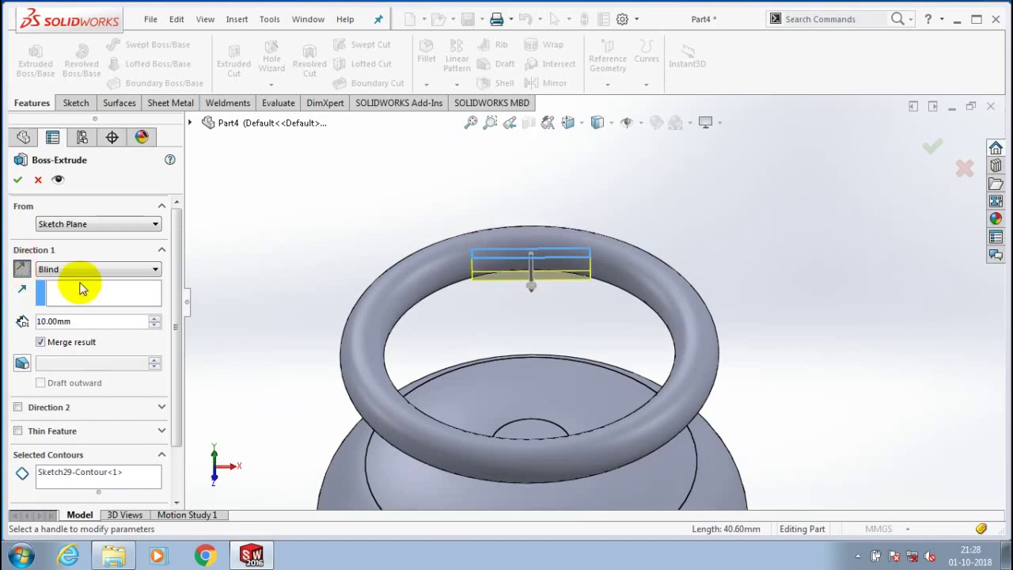
Step: Extrude the rectangle up to surface, using the body's rounded shoulder face as the end, with merged result
click(101, 270)
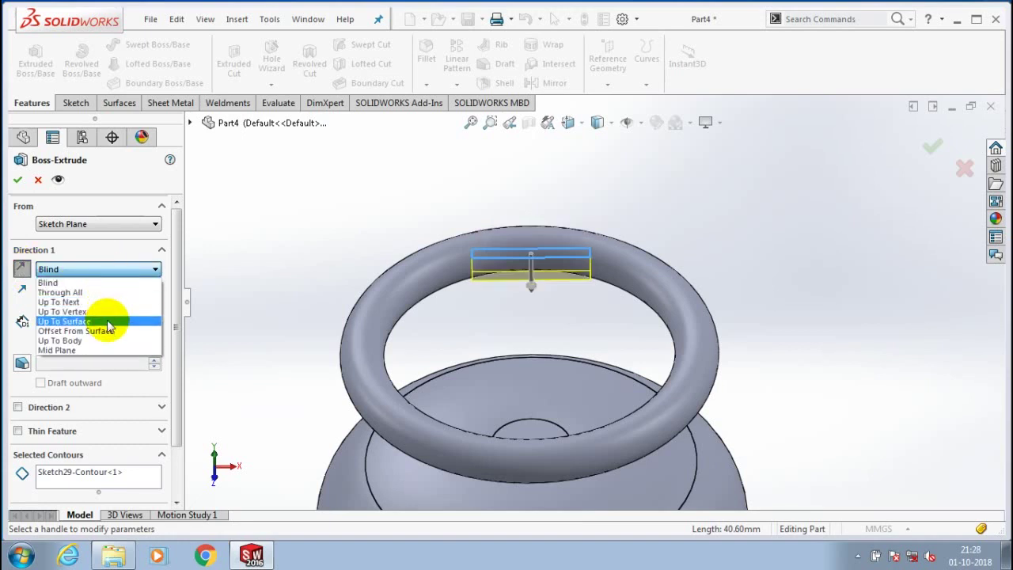
click(103, 302)
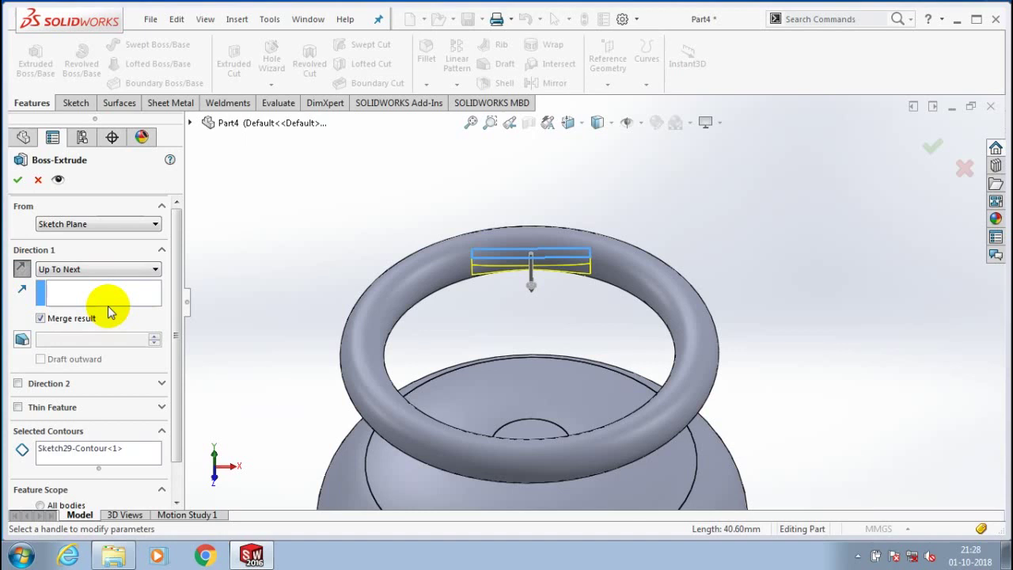
click(108, 271)
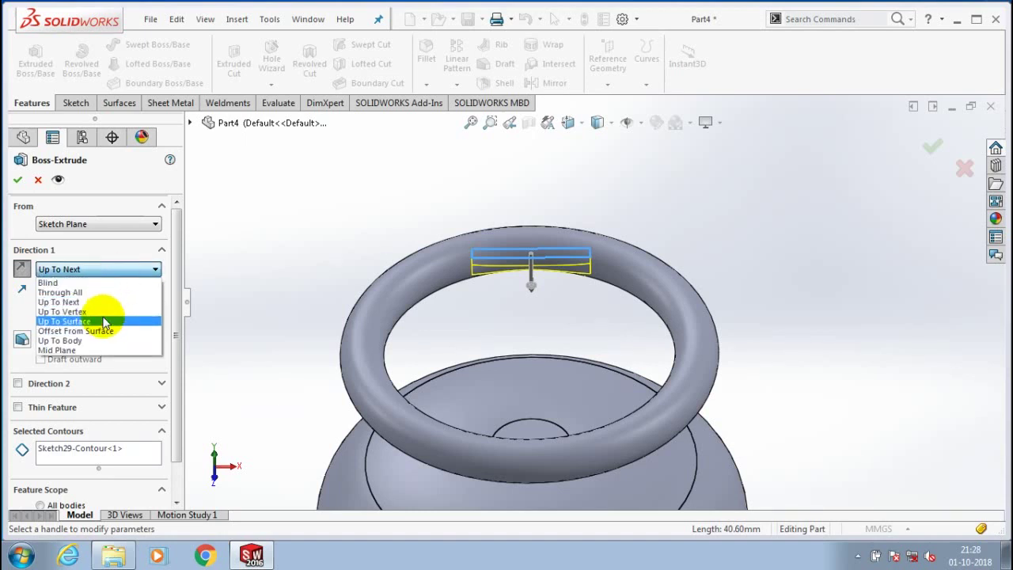
click(103, 322)
scroll(531, 353, up, 2)
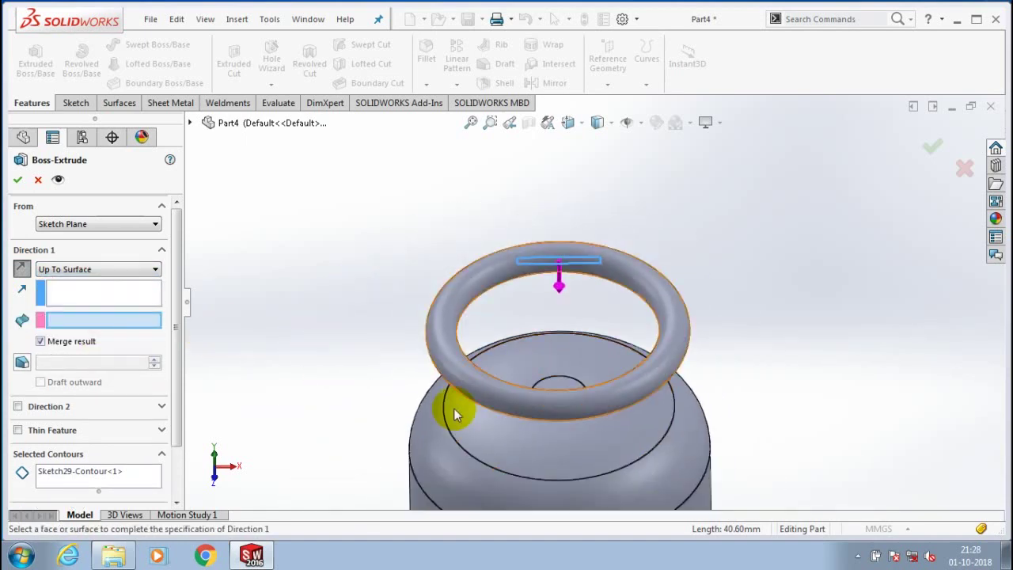
click(441, 432)
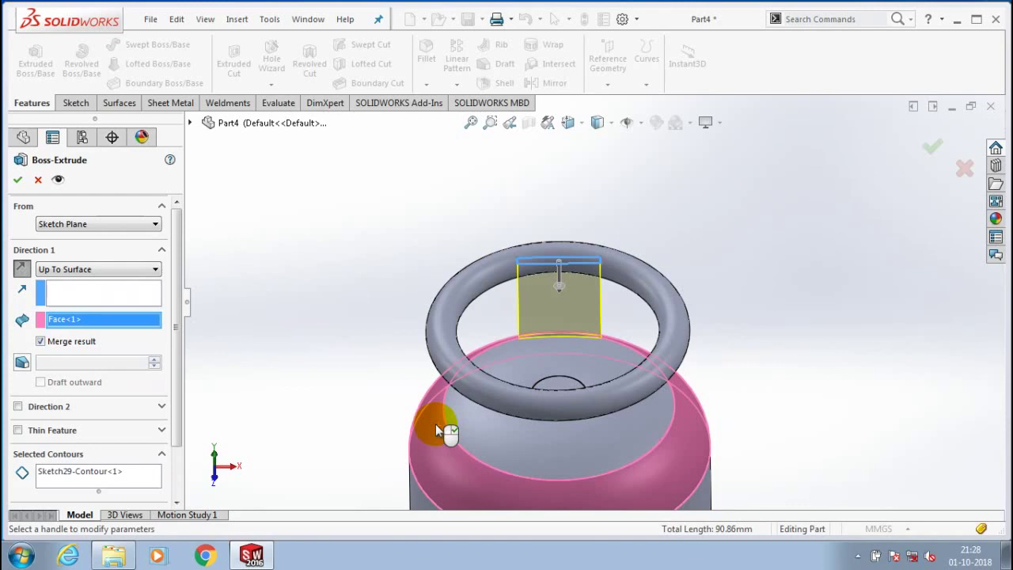
click(18, 179)
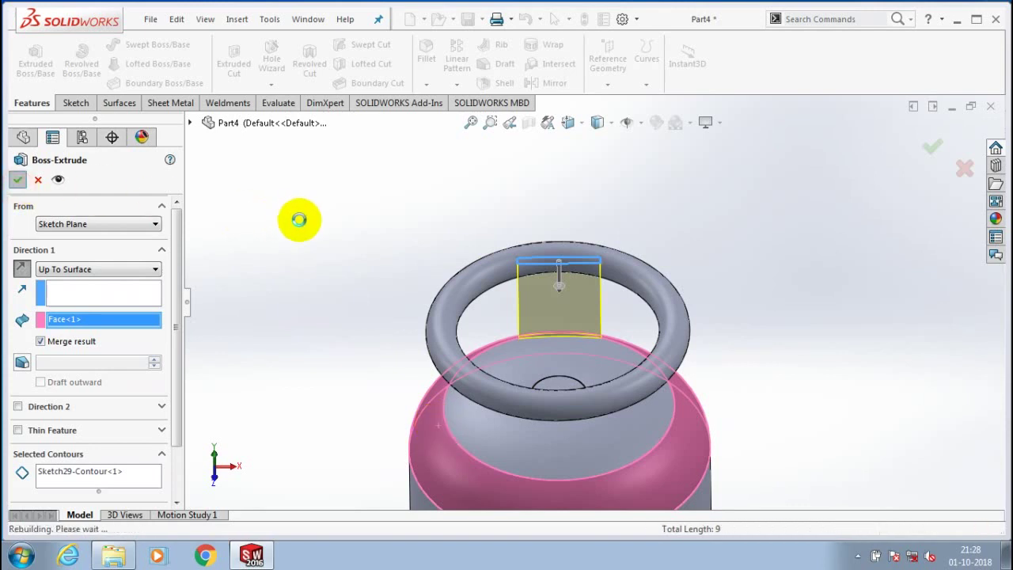
scroll(354, 242, up, 2)
scroll(669, 378, up, 1)
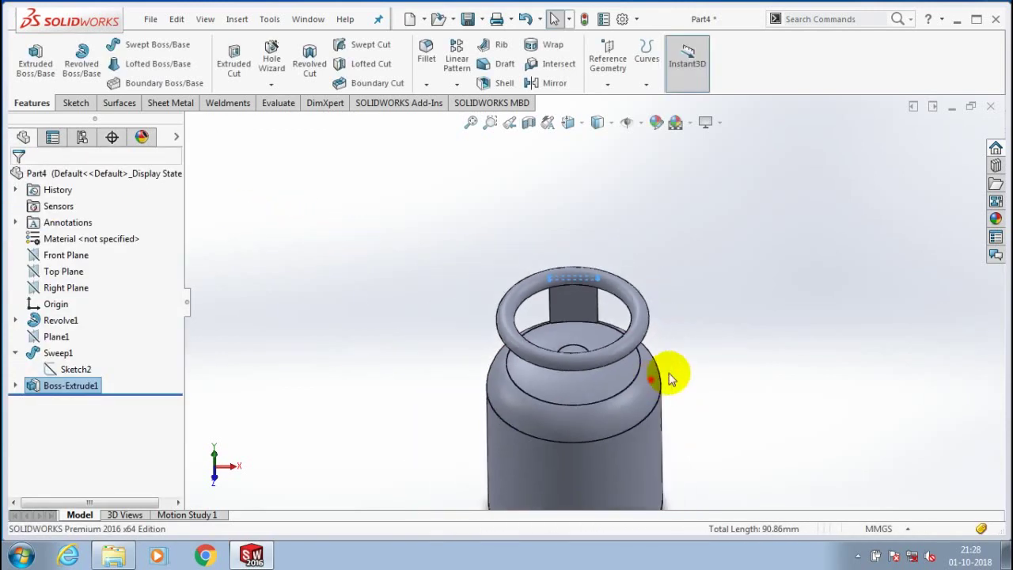
scroll(670, 378, up, 2)
scroll(671, 377, down, 1)
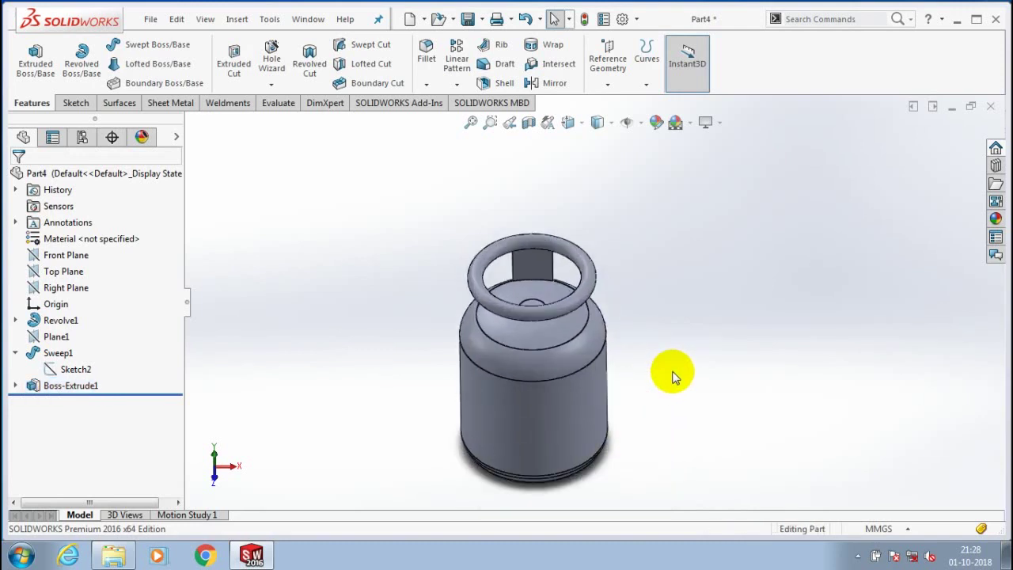
Step: Circular-pattern the extruded support about the body's cylindrical face, making three equally spaced instances over 360 degrees
scroll(671, 376, down, 1)
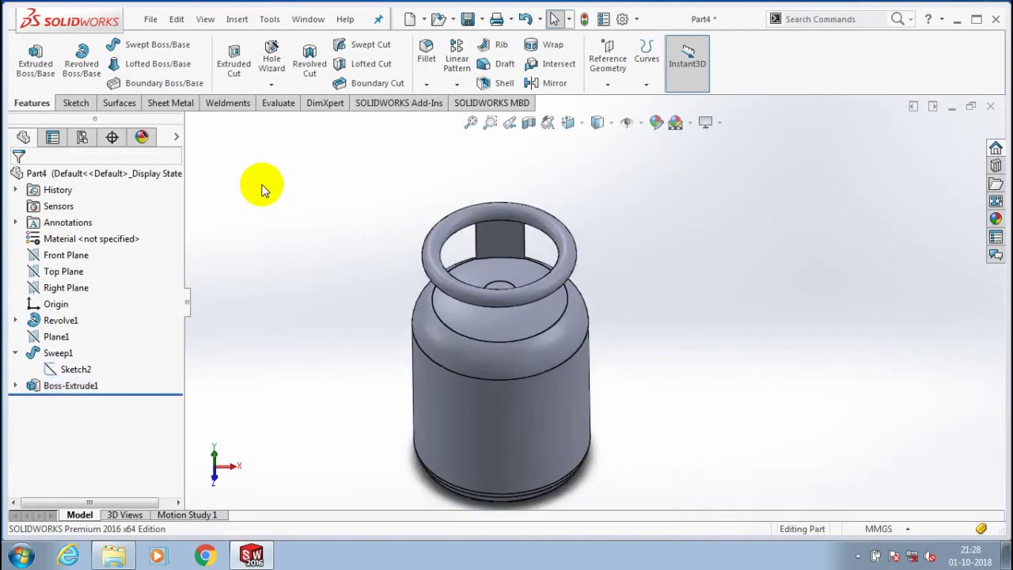
click(69, 385)
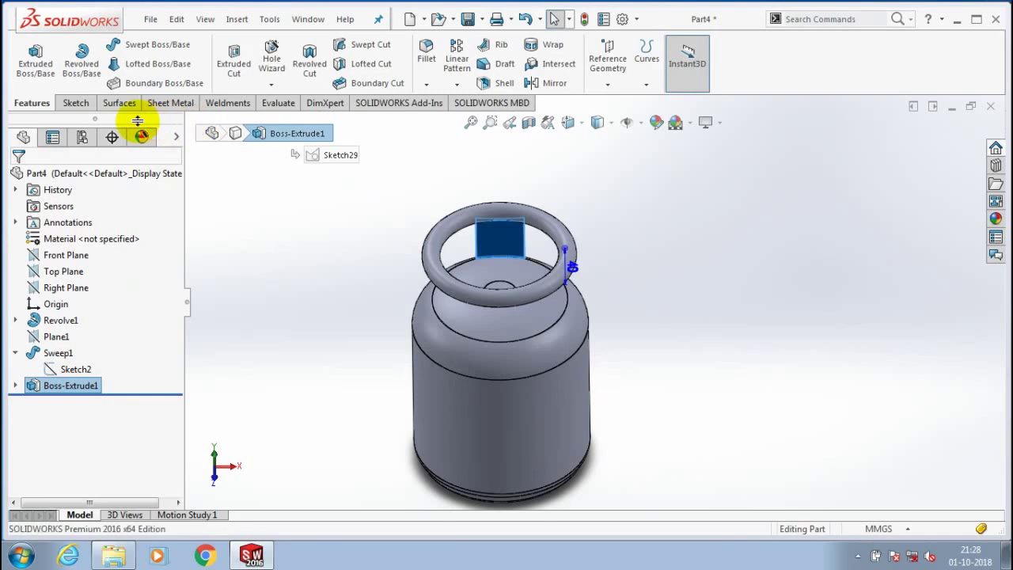
click(457, 84)
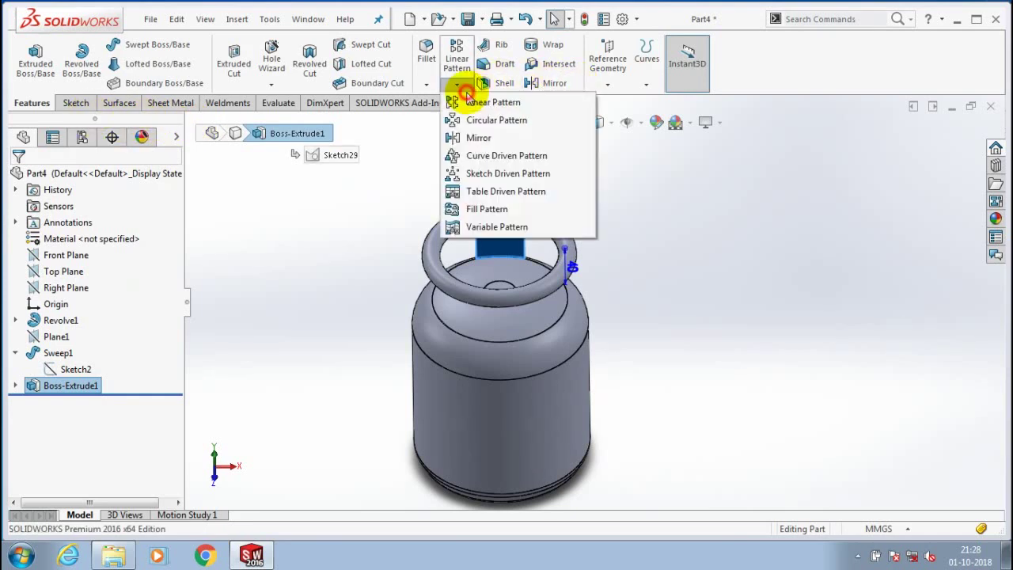
click(487, 121)
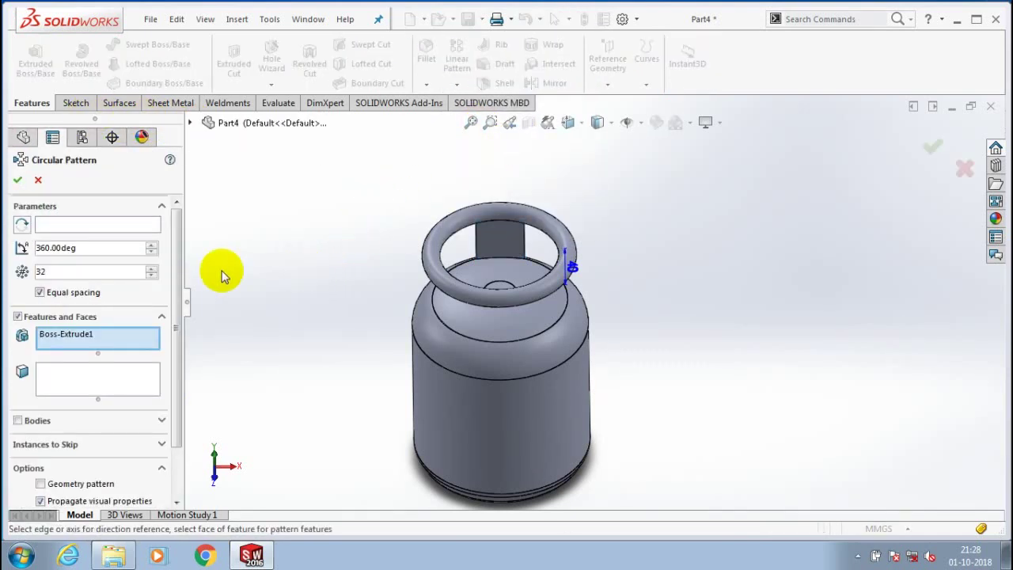
click(152, 224)
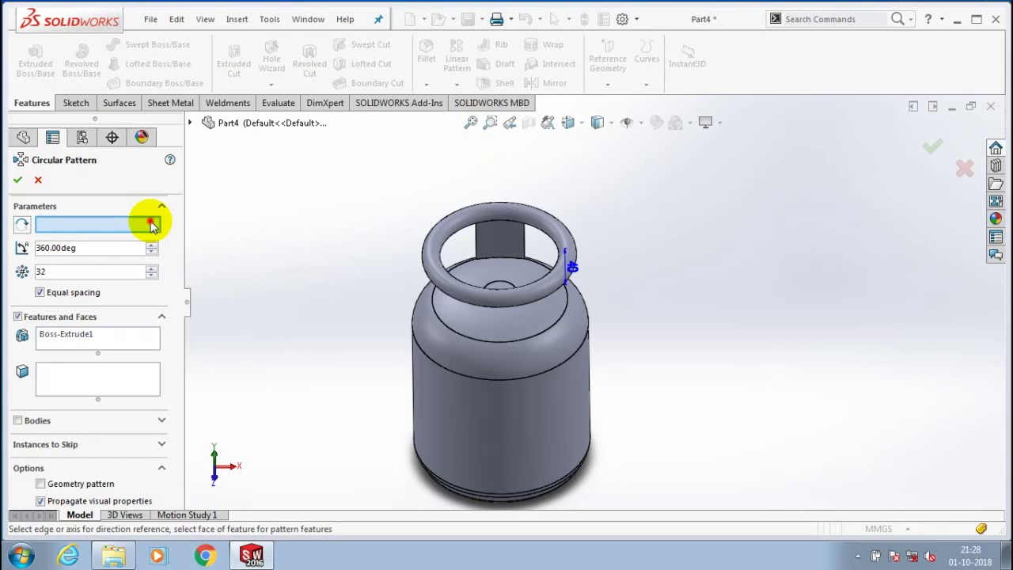
click(483, 394)
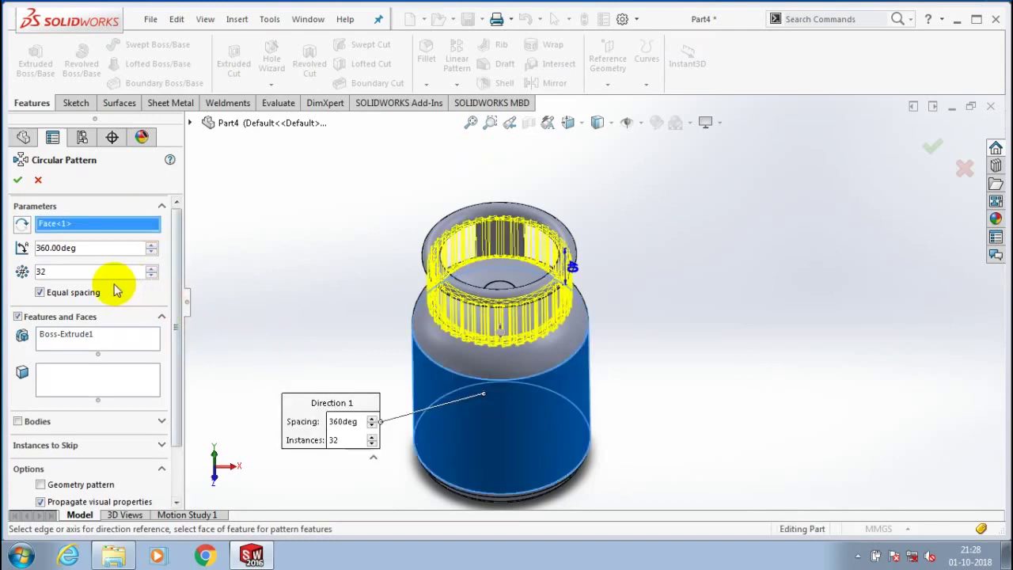
double_click(94, 272)
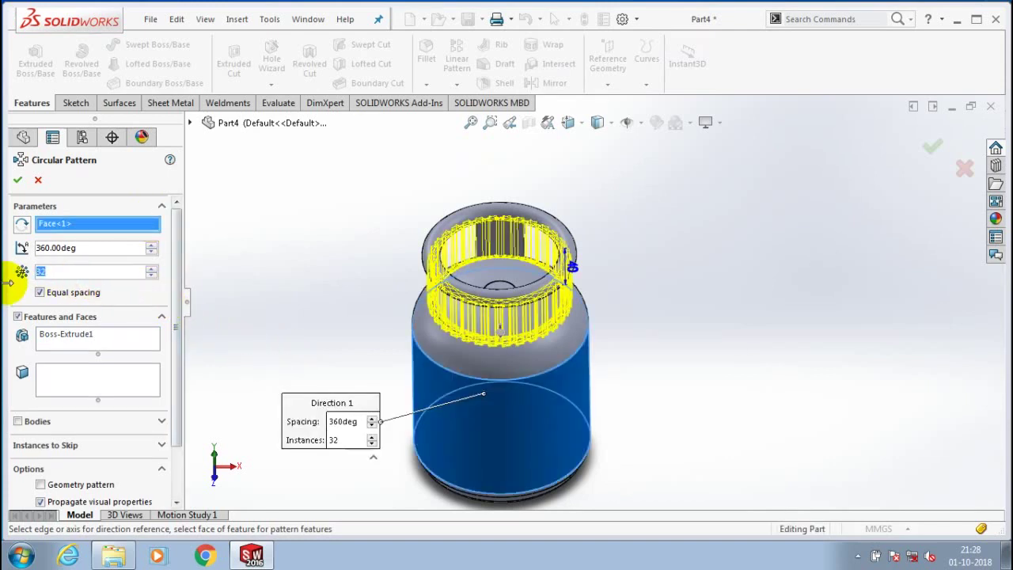
key(Return)
middle_drag(267, 298, 423, 417)
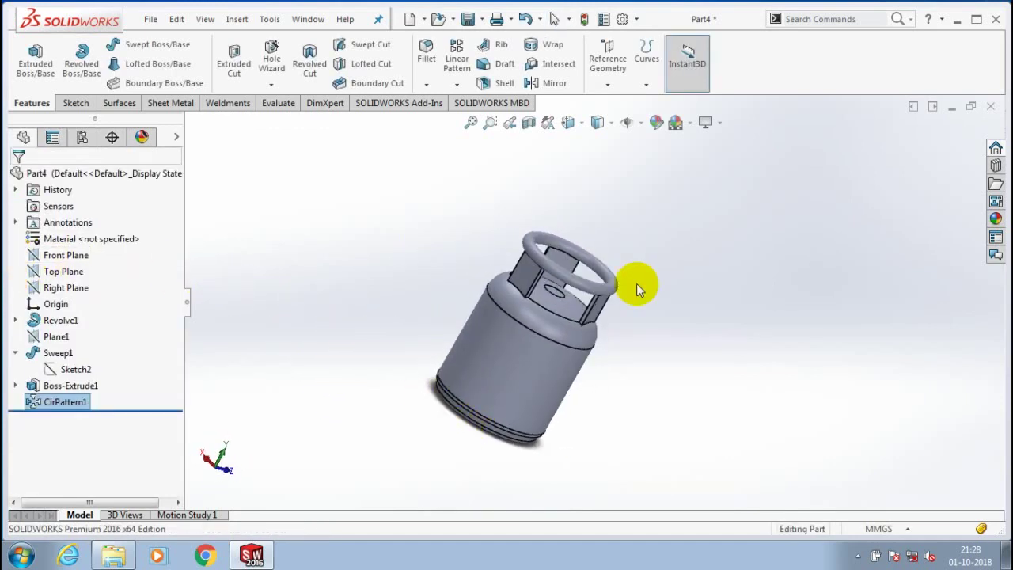
Step: On the small round face at the top centre of the body, sketch two concentric circles, the outer about 16.5 mm in diameter
key(ctrl+3)
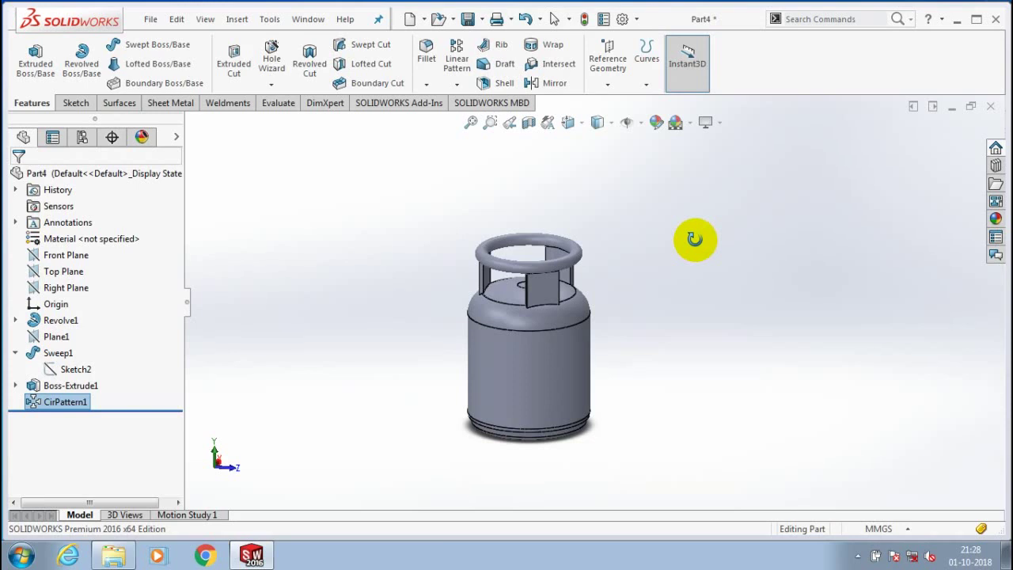
scroll(642, 299, down, 2)
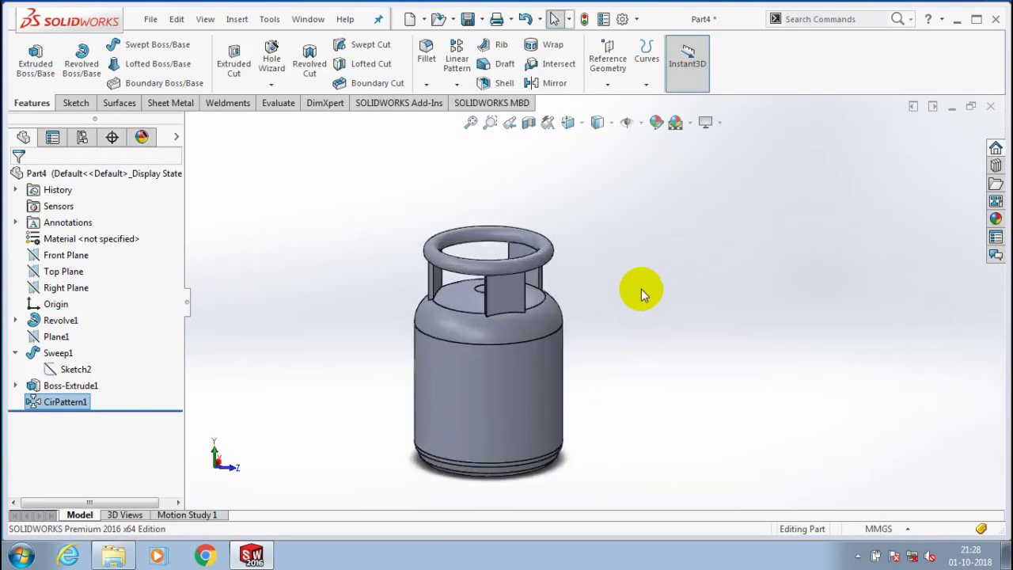
scroll(493, 294, down, 5)
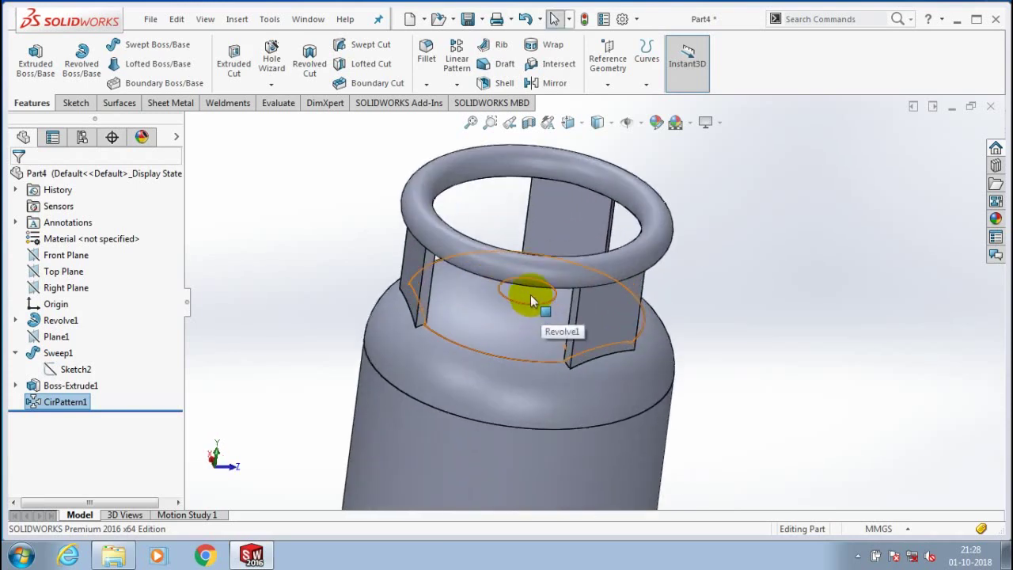
right_click(529, 295)
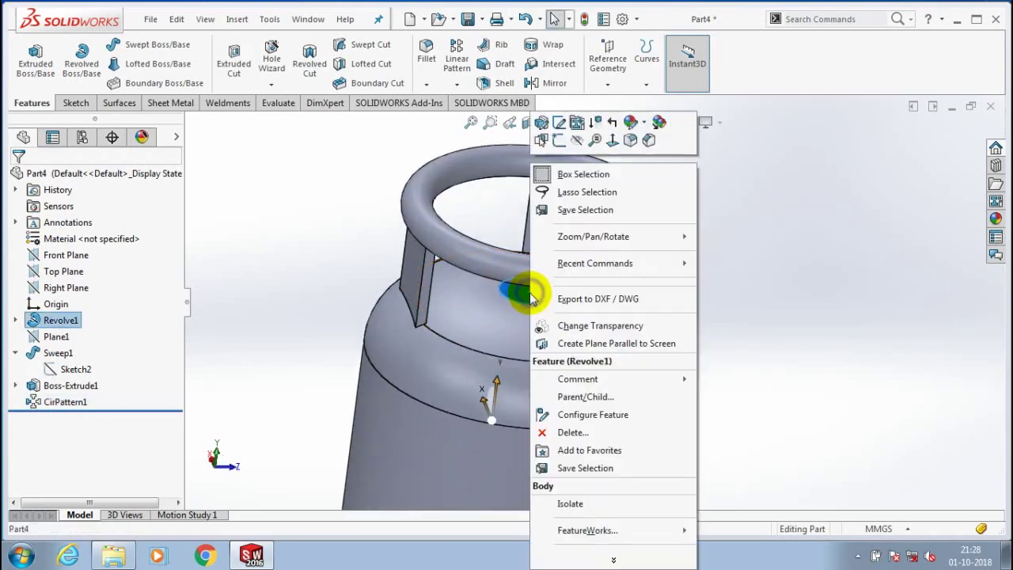
click(613, 143)
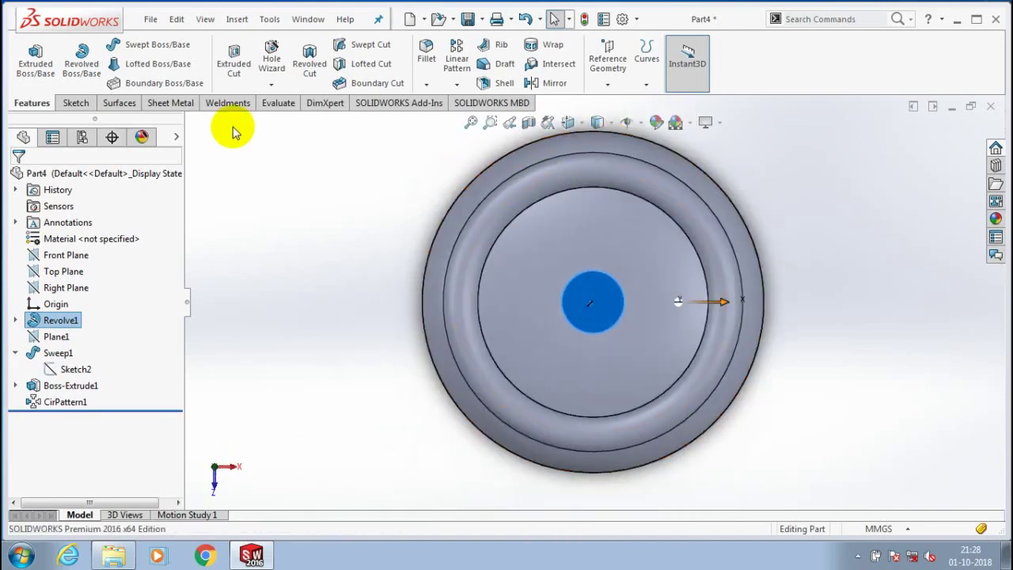
click(76, 103)
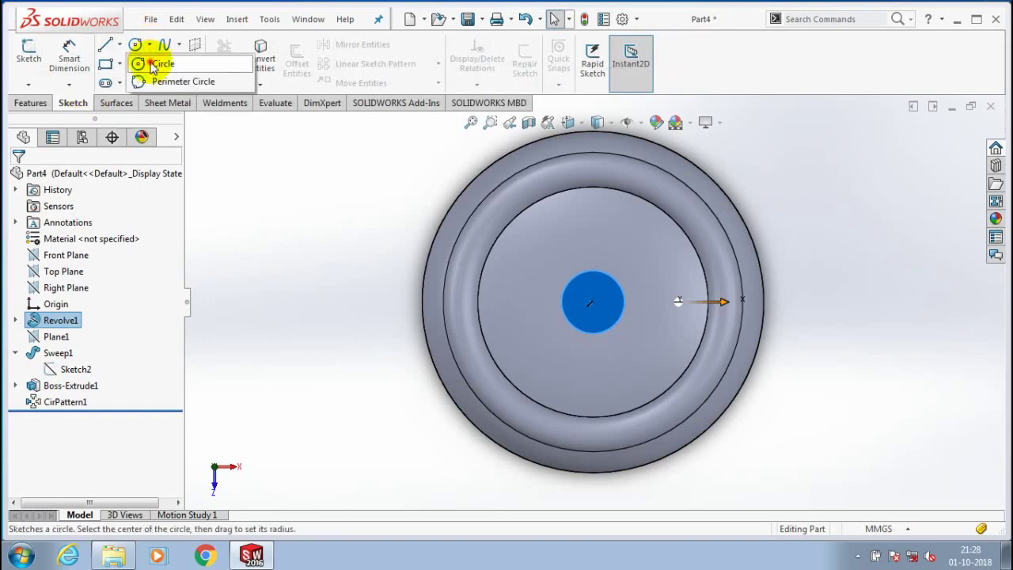
click(142, 63)
scroll(669, 305, down, 2)
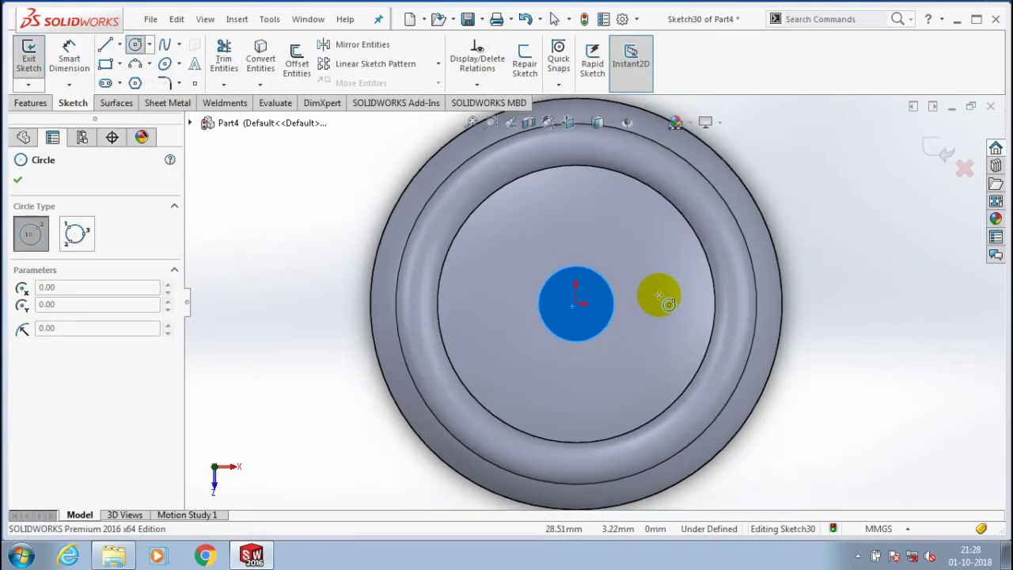
scroll(668, 304, down, 2)
click(542, 307)
click(548, 339)
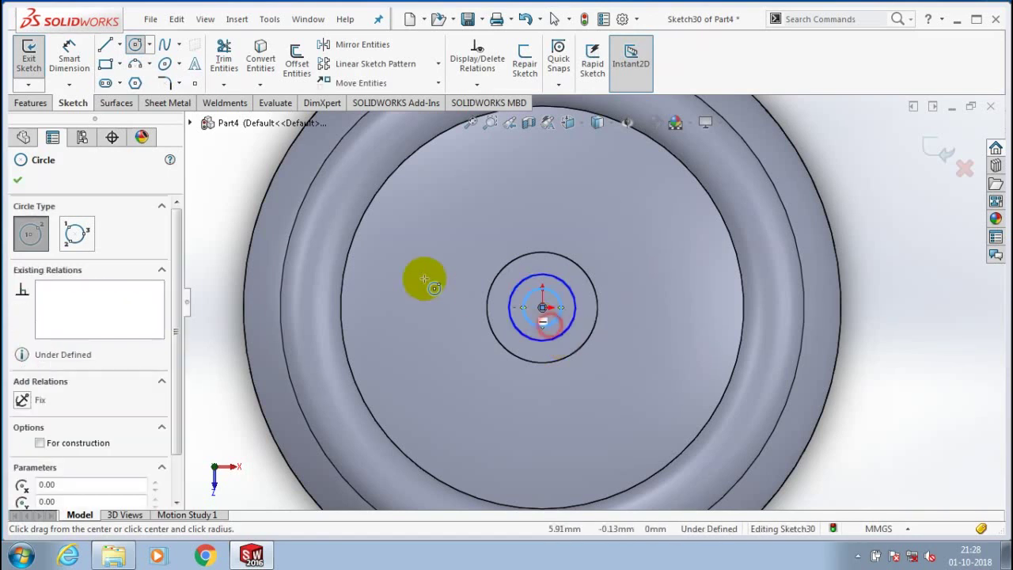
click(17, 181)
Step: Extrude the outer circle's contour and the ring region between the circles 10 mm upward as a blind boss with merged result
click(30, 103)
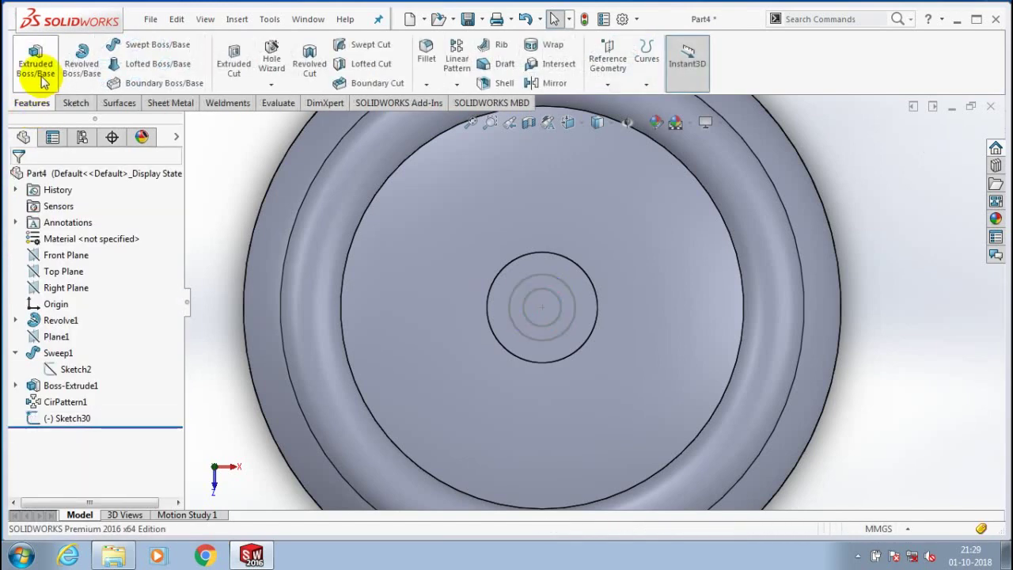
click(36, 70)
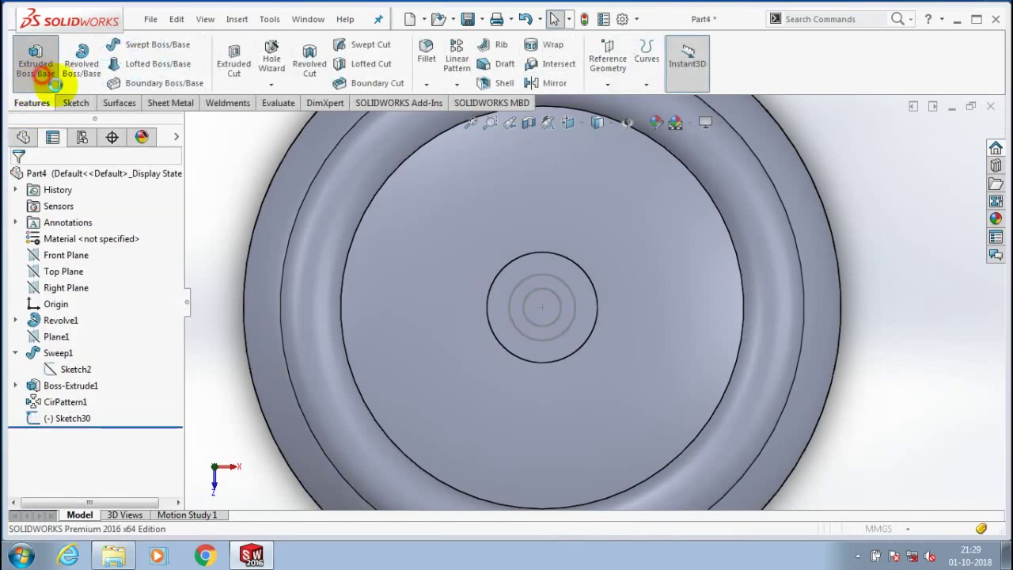
click(552, 290)
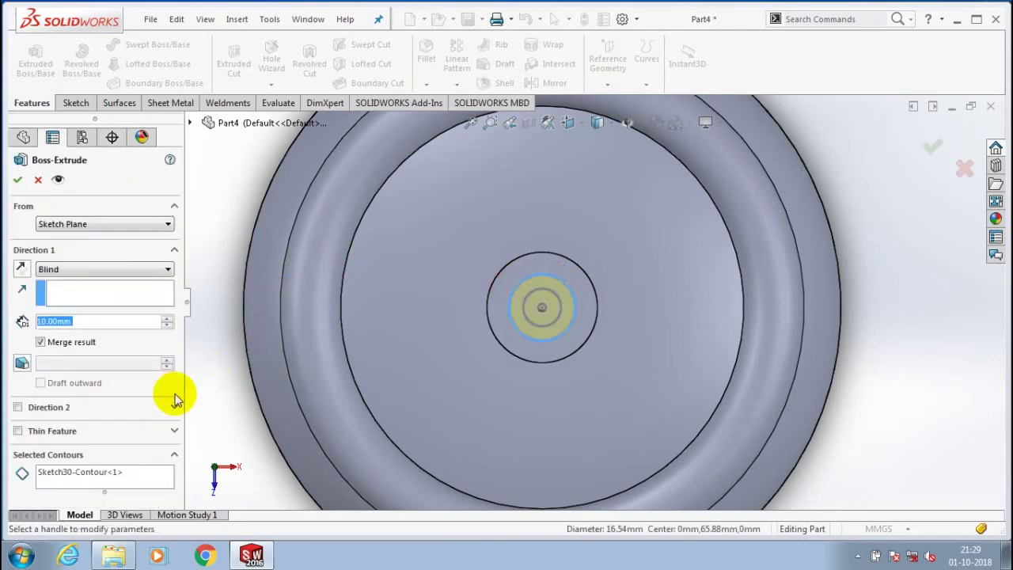
click(148, 473)
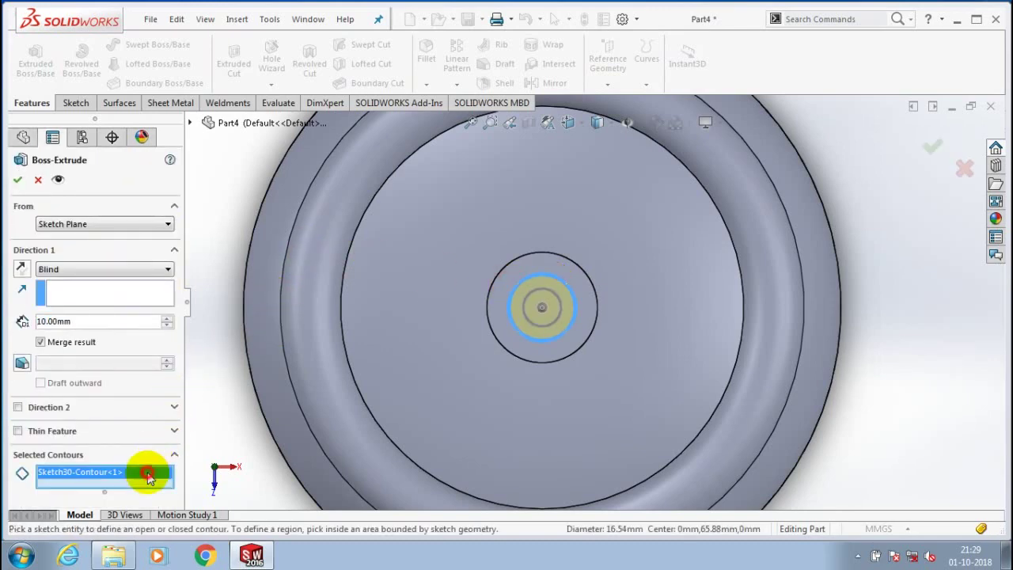
click(465, 367)
middle_drag(459, 369, 482, 280)
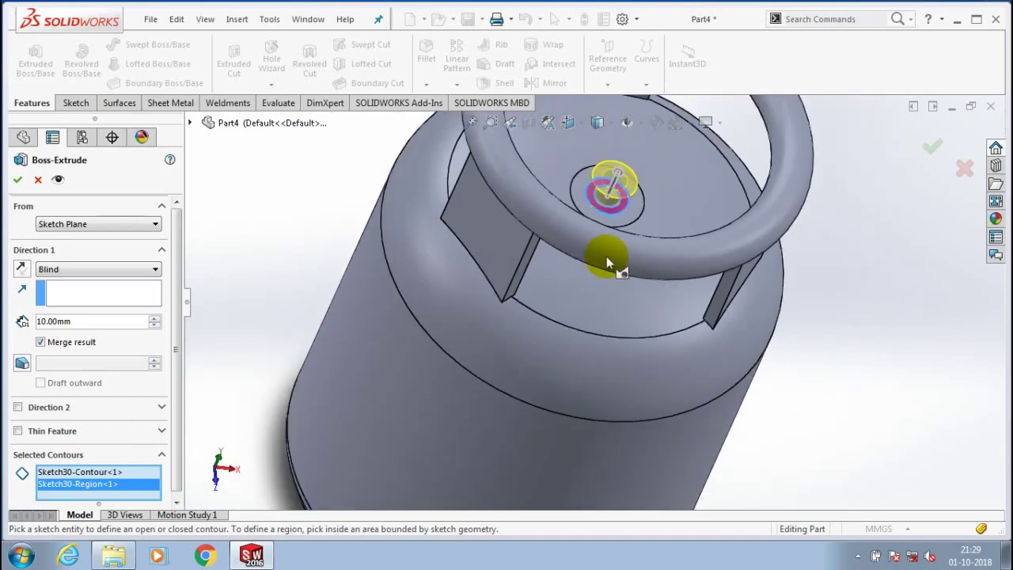
click(17, 179)
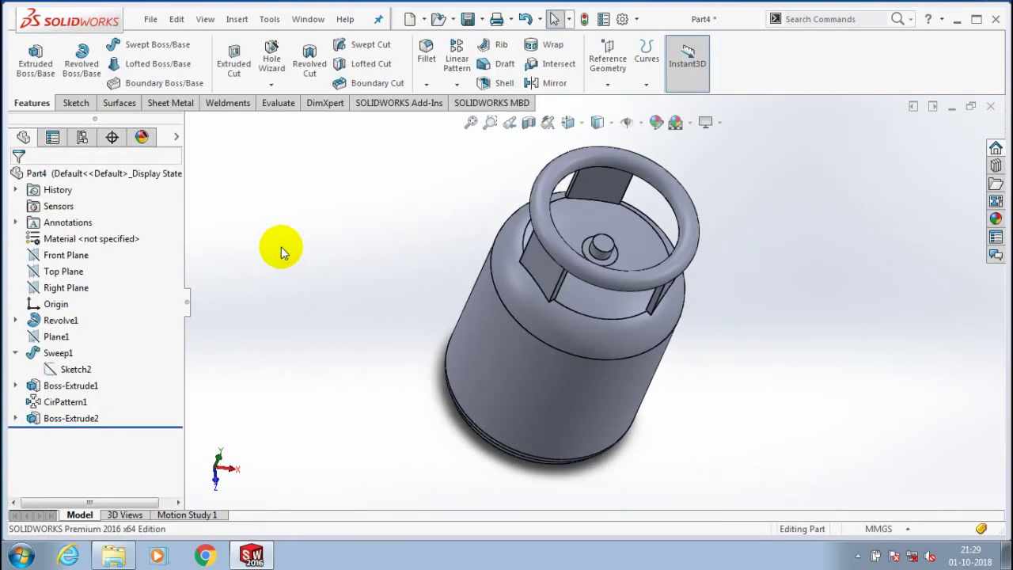
Step: Create a reference plane offset 20 mm below the Top Plane, using the flipped offset direction
middle_drag(281, 246, 799, 391)
middle_drag(739, 285, 647, 184)
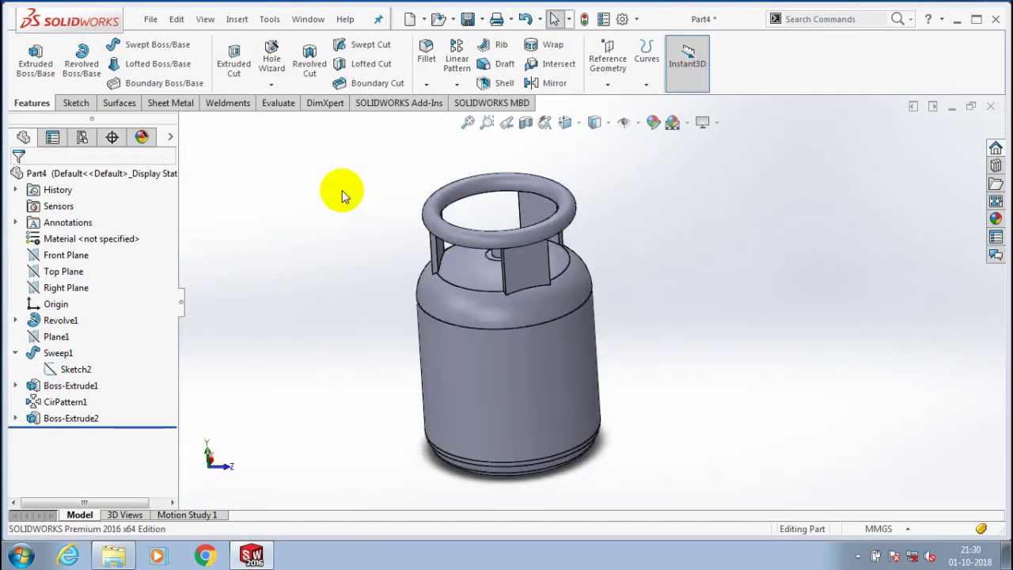
click(77, 279)
middle_drag(232, 343, 260, 256)
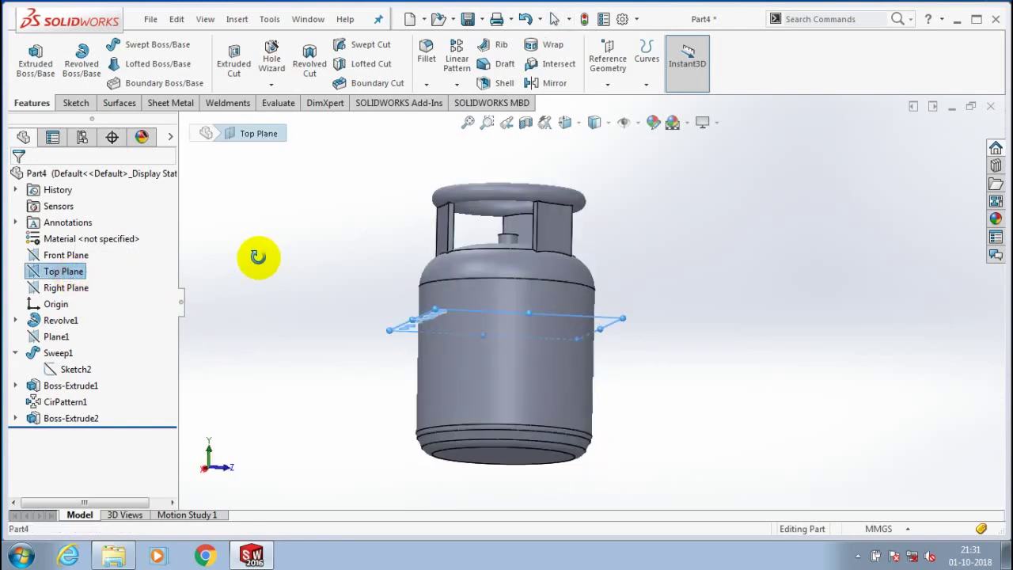
click(611, 85)
click(615, 100)
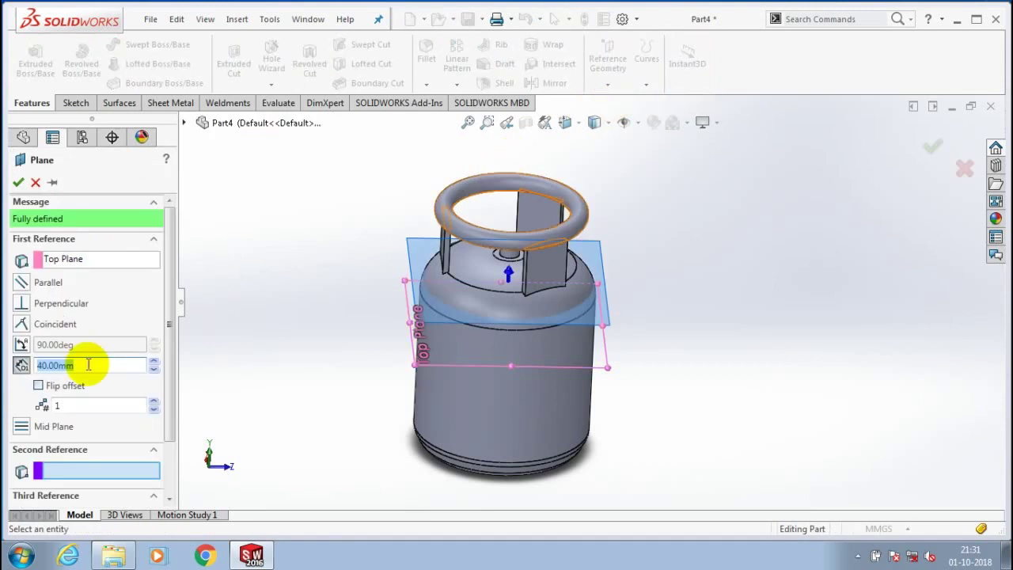
text(20)
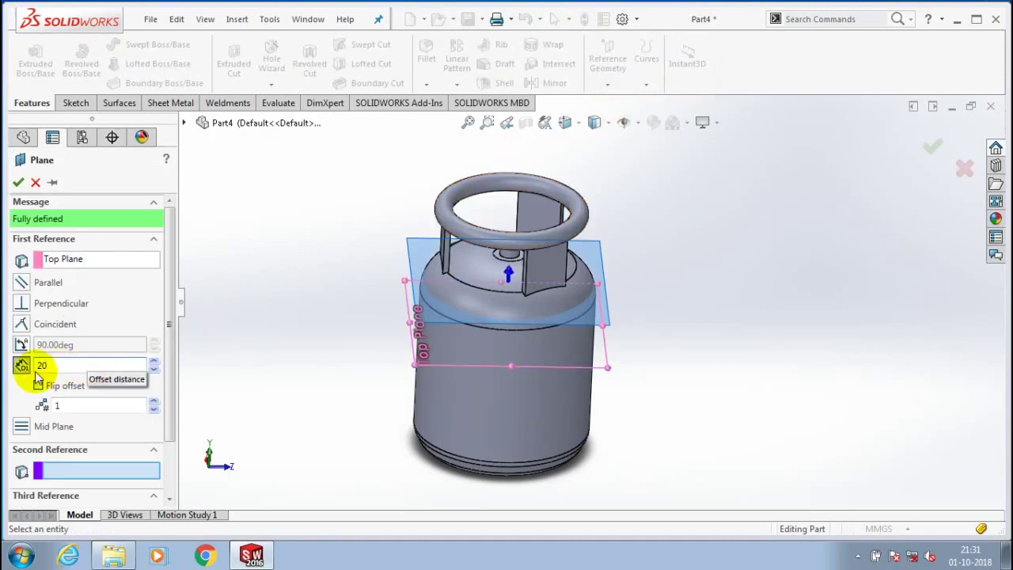
click(38, 384)
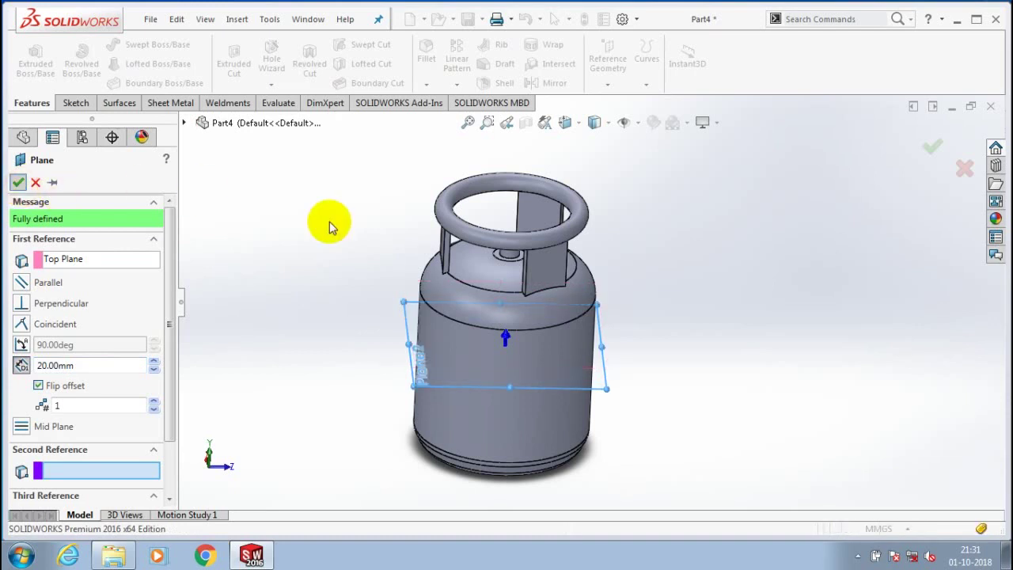
key(Return)
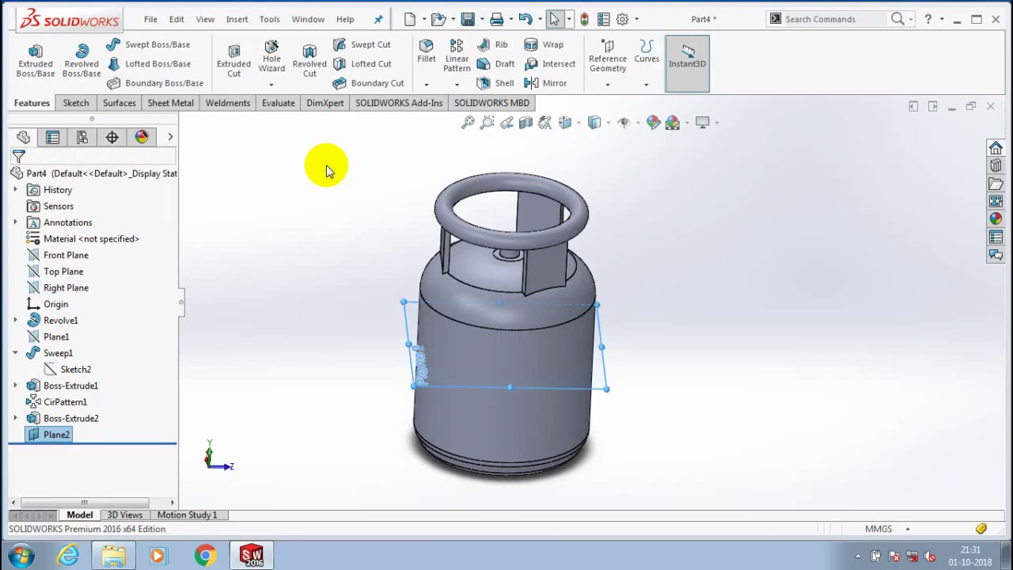
Step: Split the part into two solid bodies with the new offset plane as trim tool, marking the upper body as a resulting body
click(234, 18)
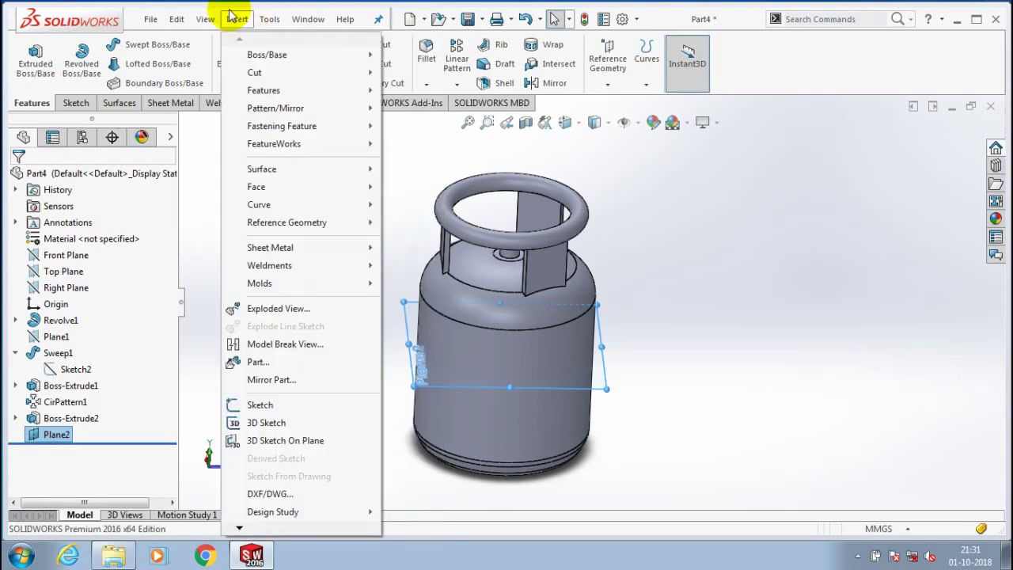
mouse_move(316, 90)
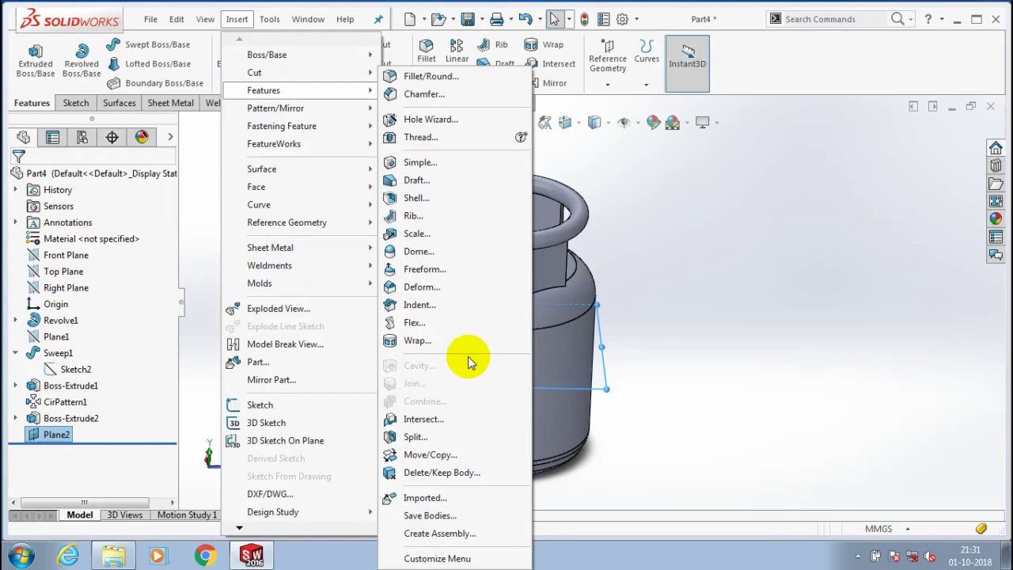
click(416, 436)
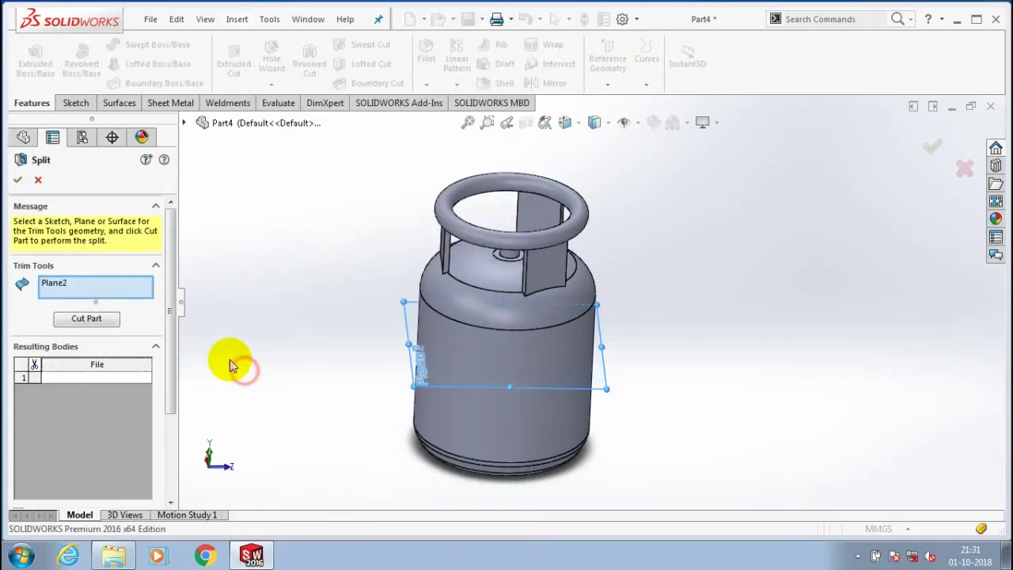
click(468, 344)
right_click(105, 289)
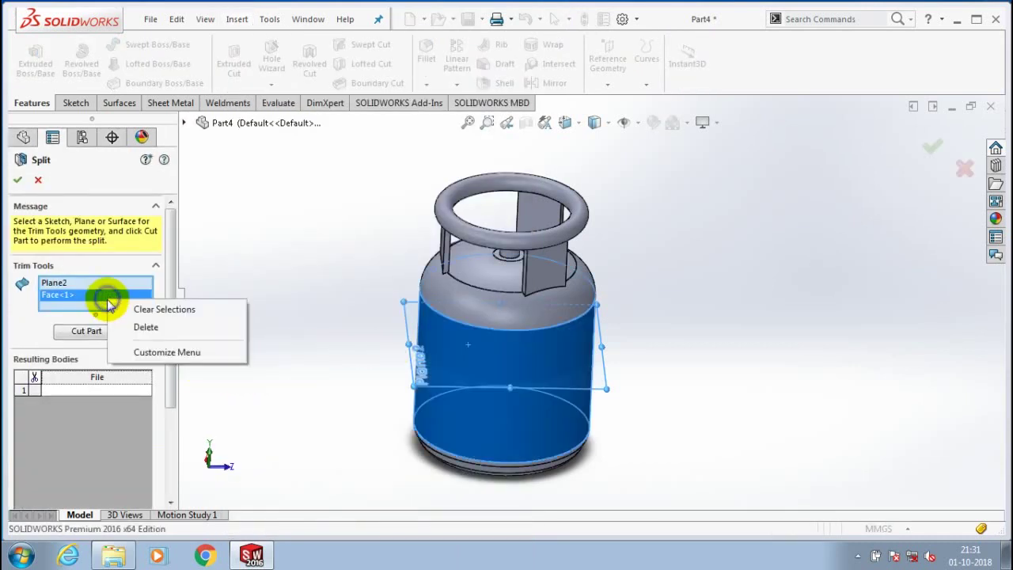
click(144, 325)
click(91, 377)
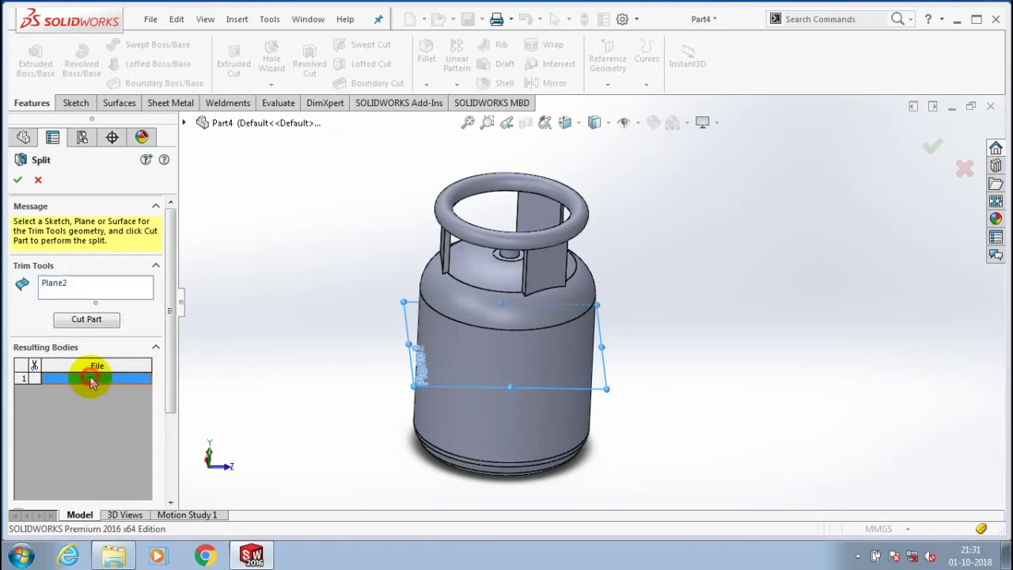
click(463, 346)
drag(168, 299, 175, 388)
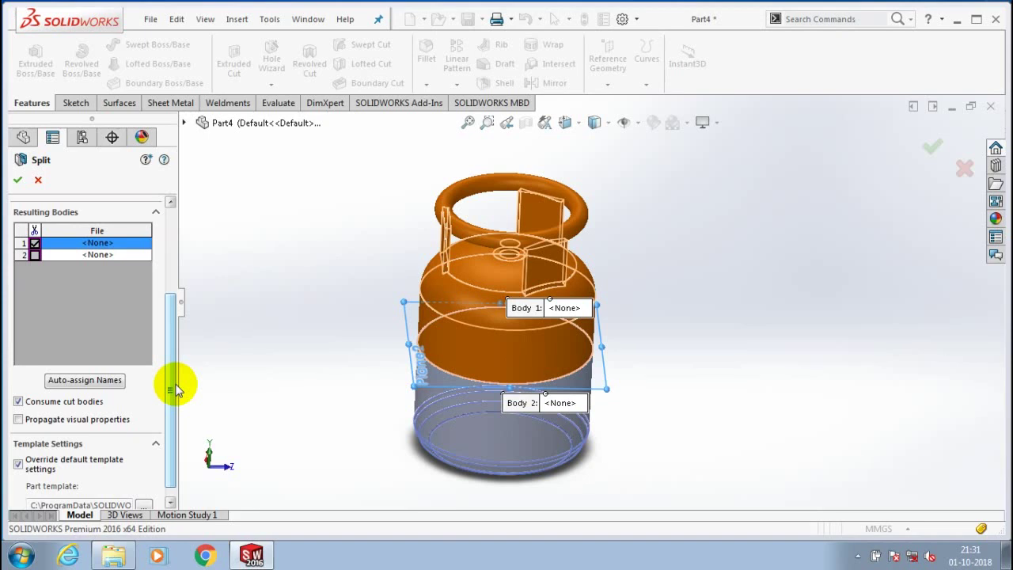
key(Return)
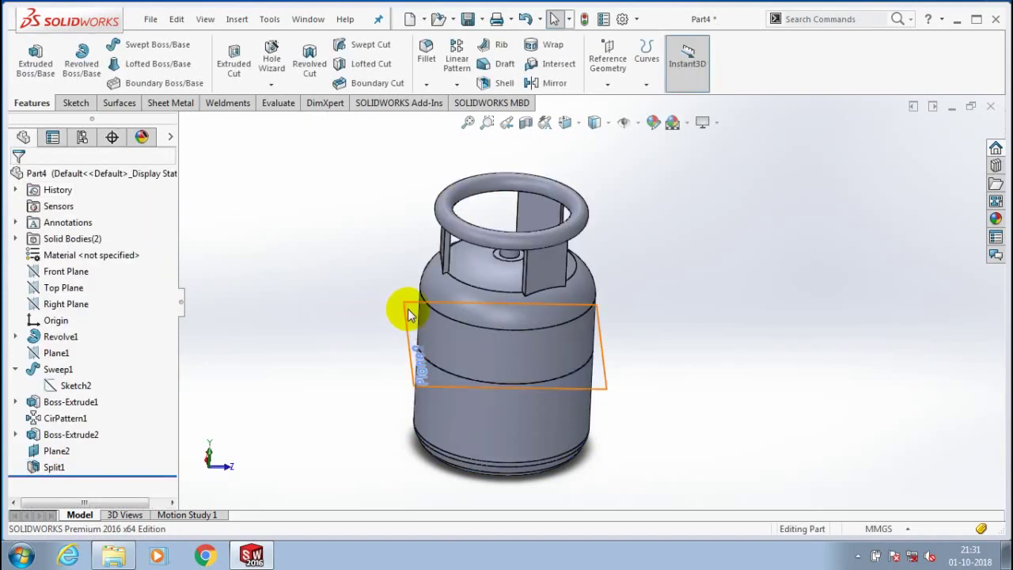
Step: Hide the offset reference plane and the upper solid body, leaving only the lower body displayed
right_click(409, 315)
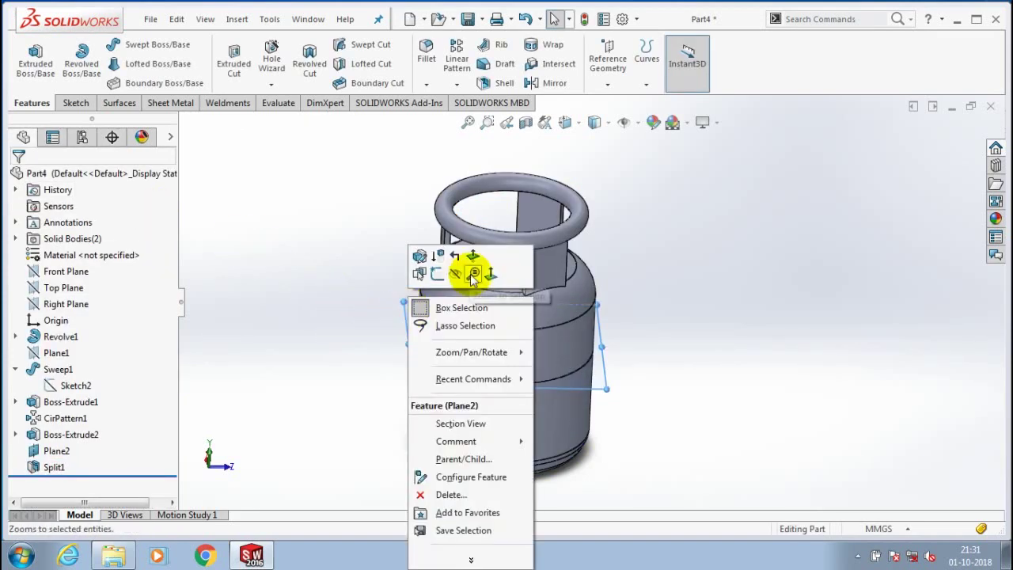
click(318, 338)
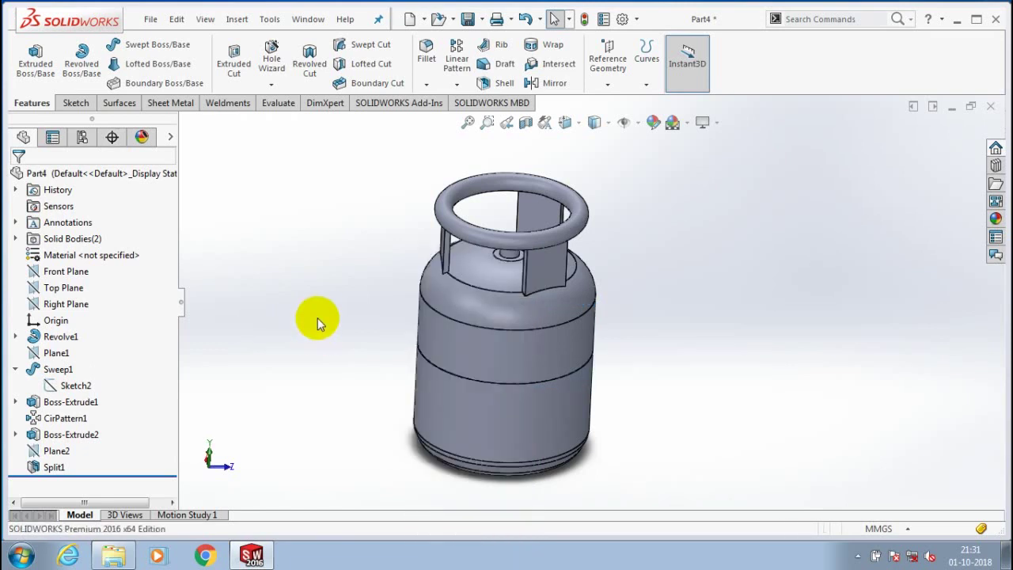
click(15, 238)
click(73, 255)
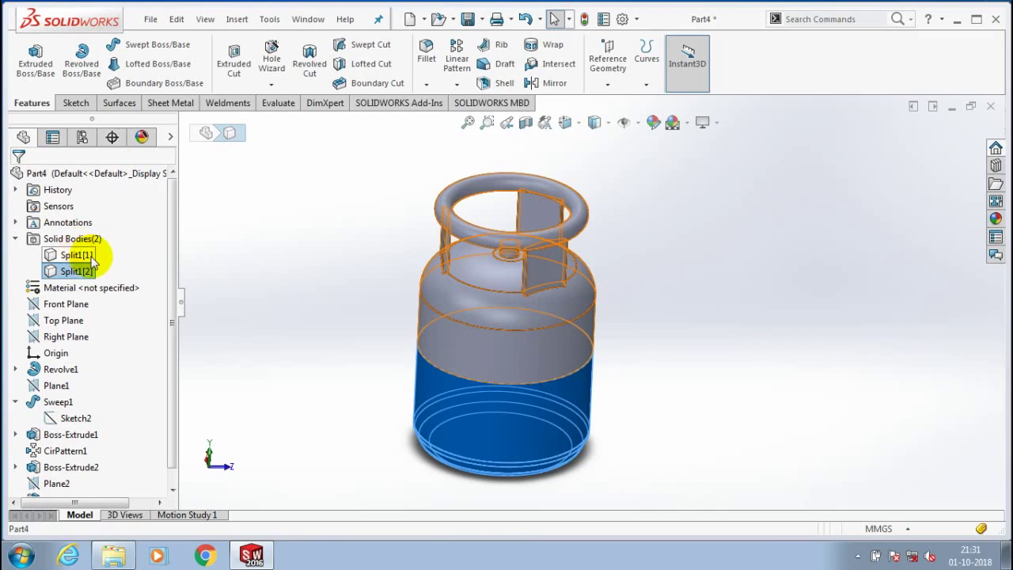
click(91, 257)
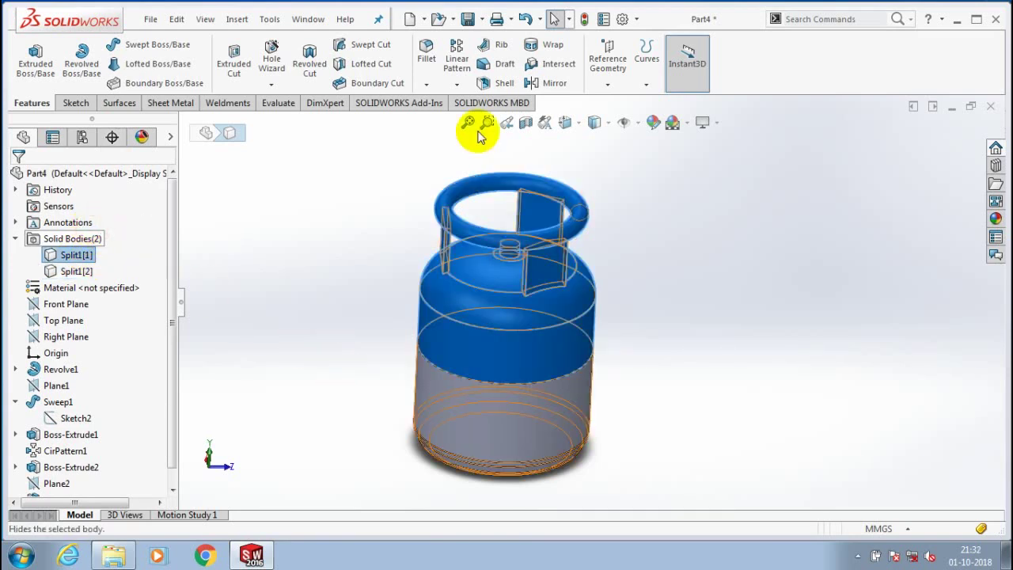
Step: Shell the lower body to a 5 mm wall thickness, removing its flat circular top face
click(491, 82)
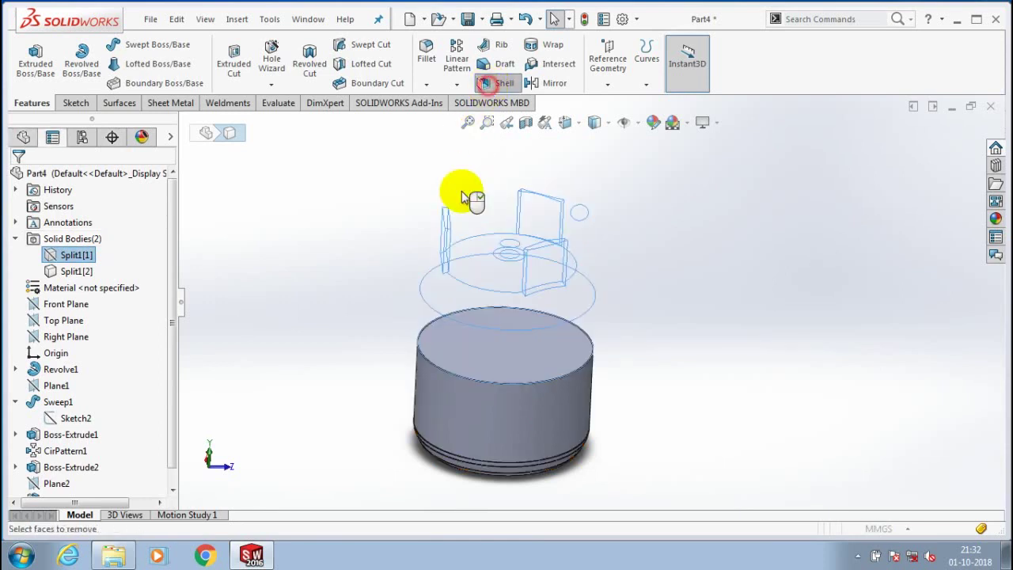
click(502, 379)
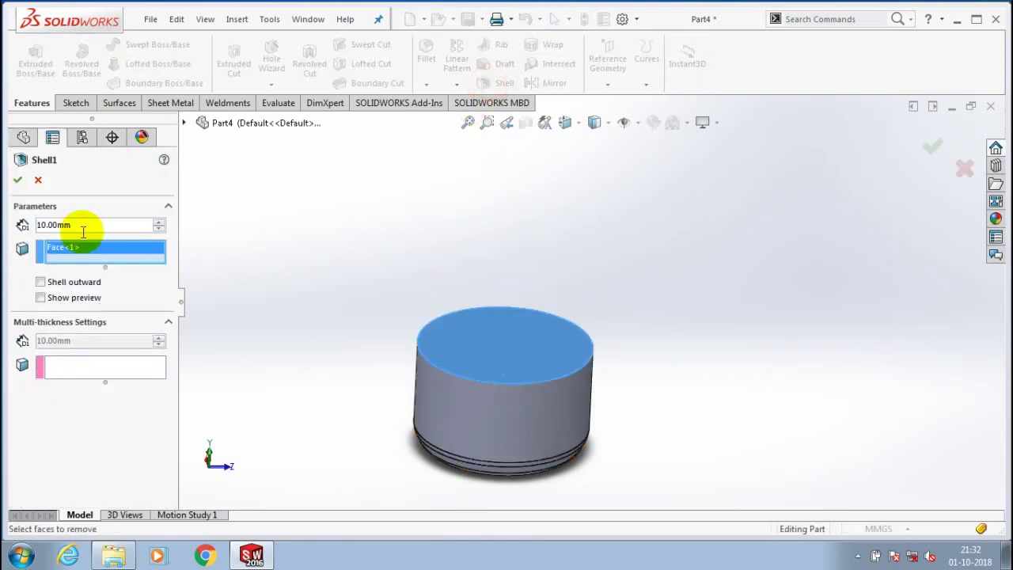
double_click(82, 231)
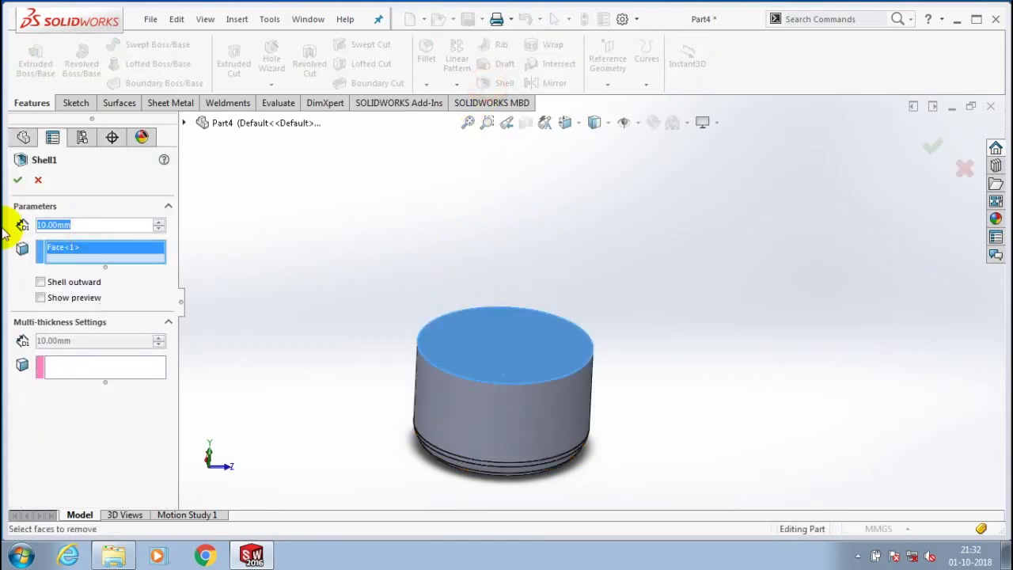
text(5)
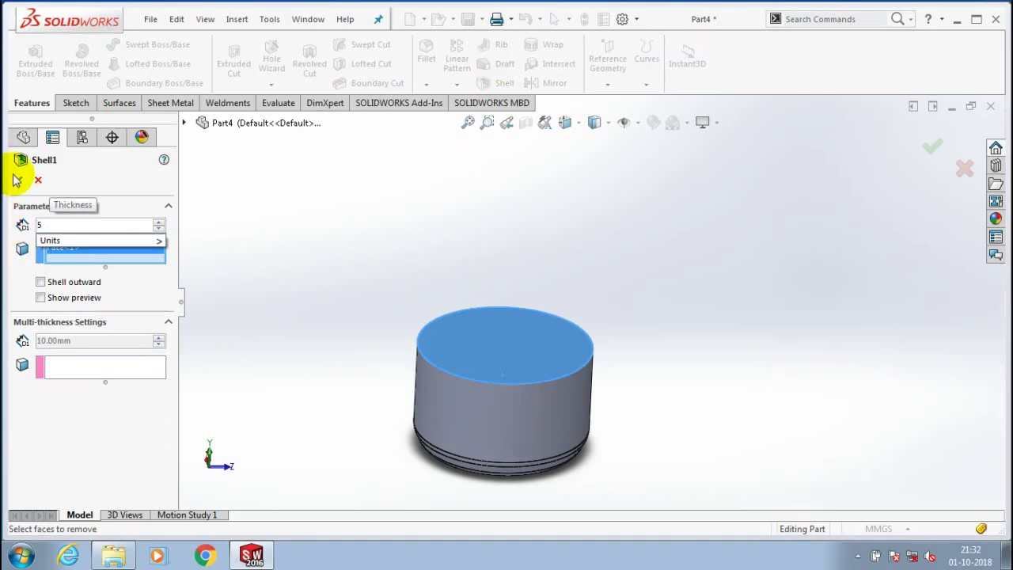
key(Tab)
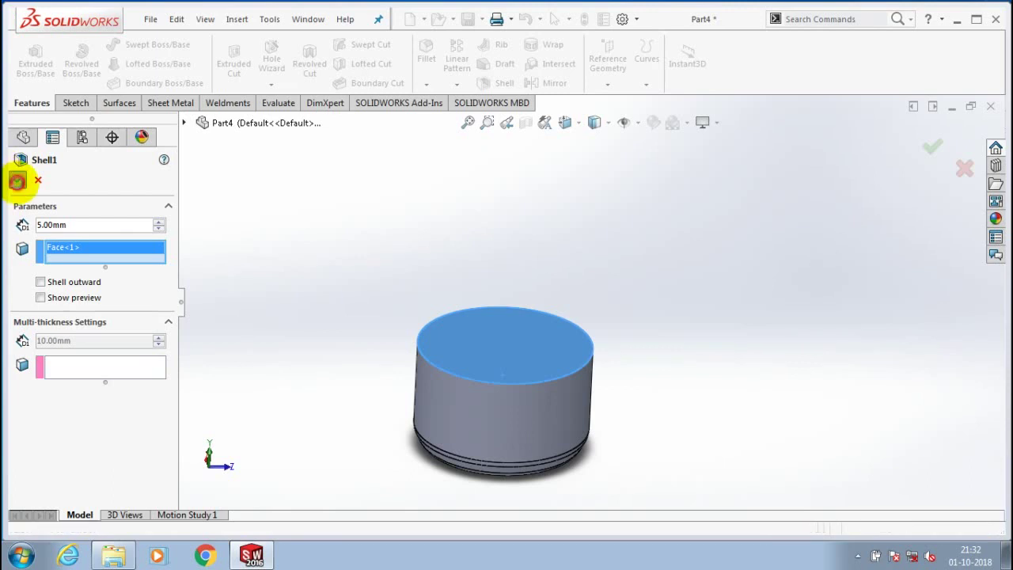
key(Return)
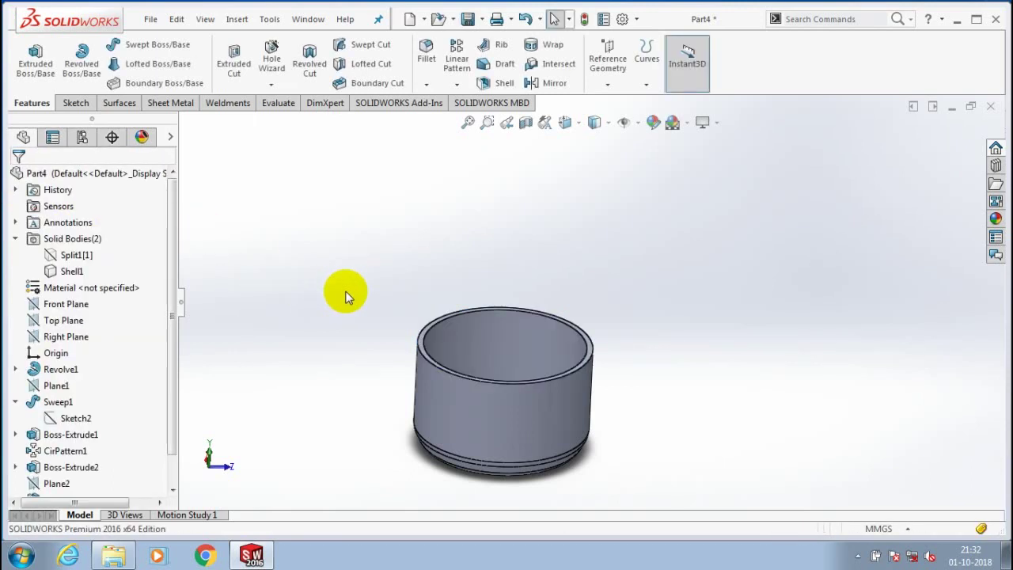
Step: Display only the upper body and shell it to a 2 mm wall thickness, removing its flat circular cut face
right_click(76, 255)
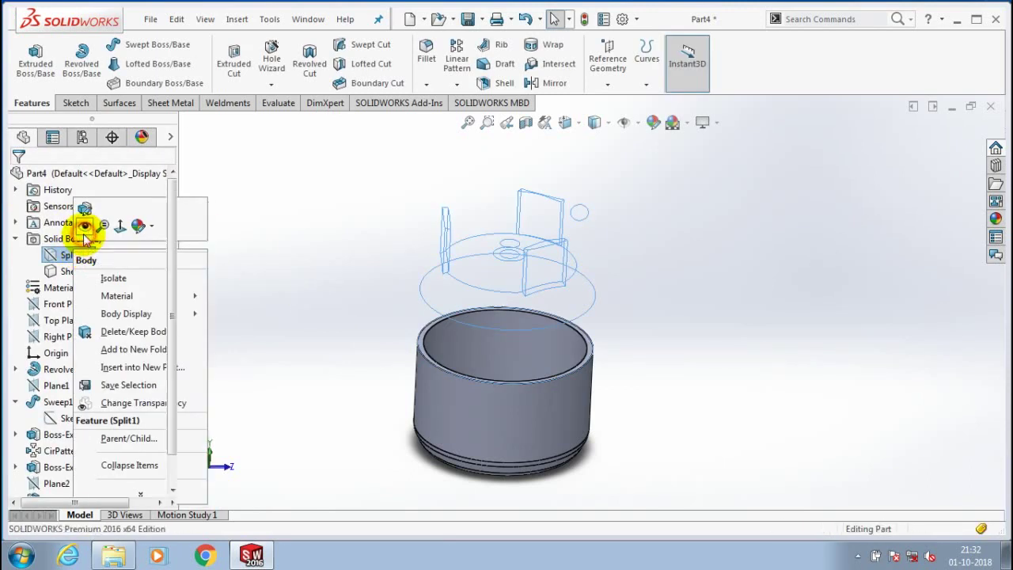
click(82, 225)
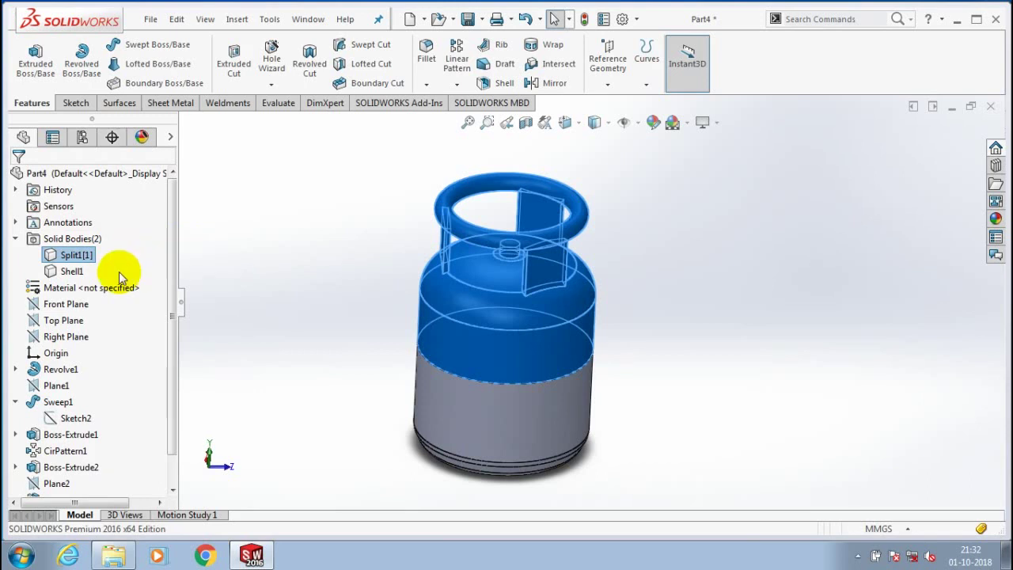
right_click(73, 270)
click(83, 236)
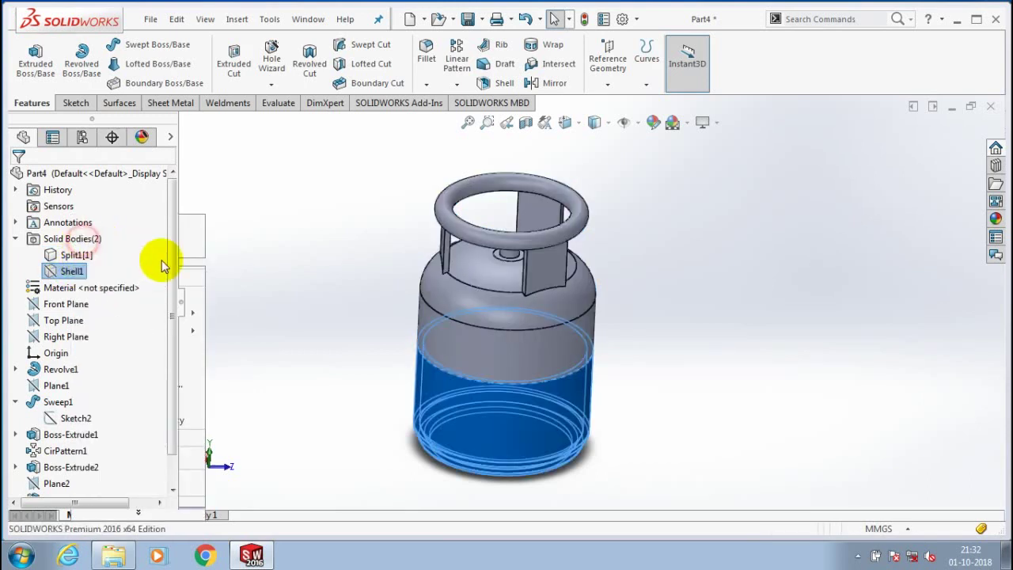
middle_drag(316, 385, 376, 201)
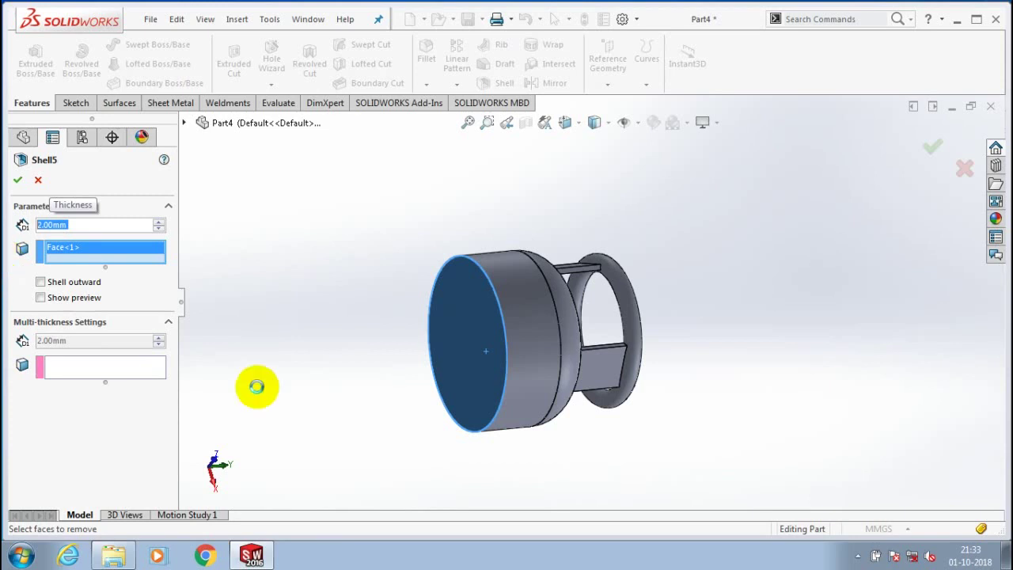
key(Return)
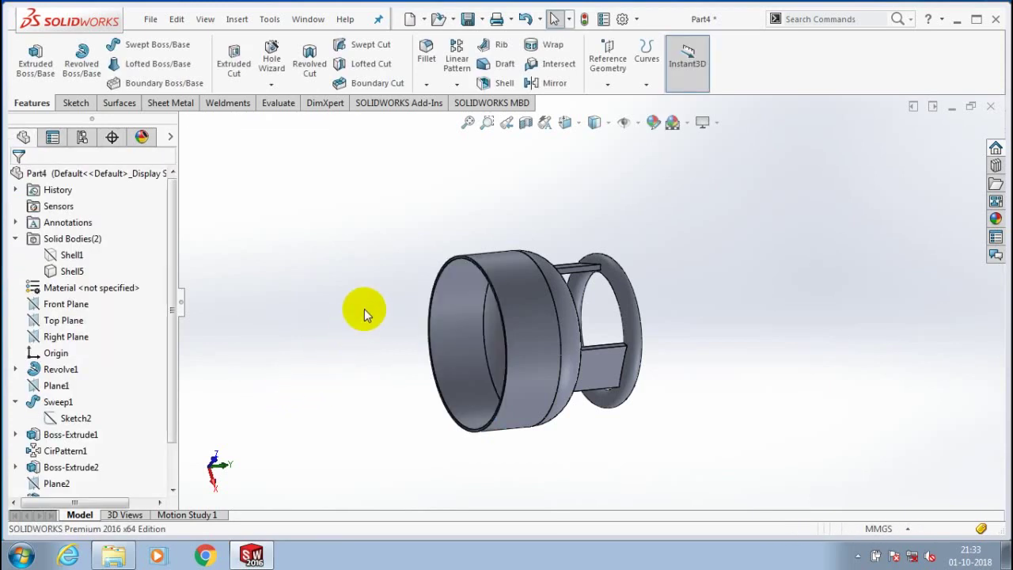
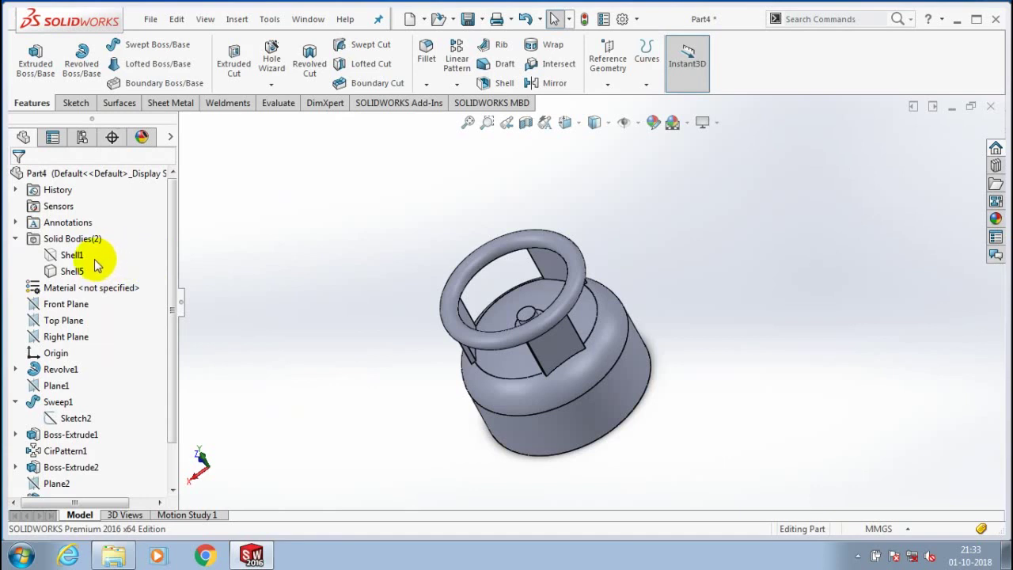
Step: Show the hidden lower shelled body again so that both halves of the cylinder are displayed
right_click(76, 255)
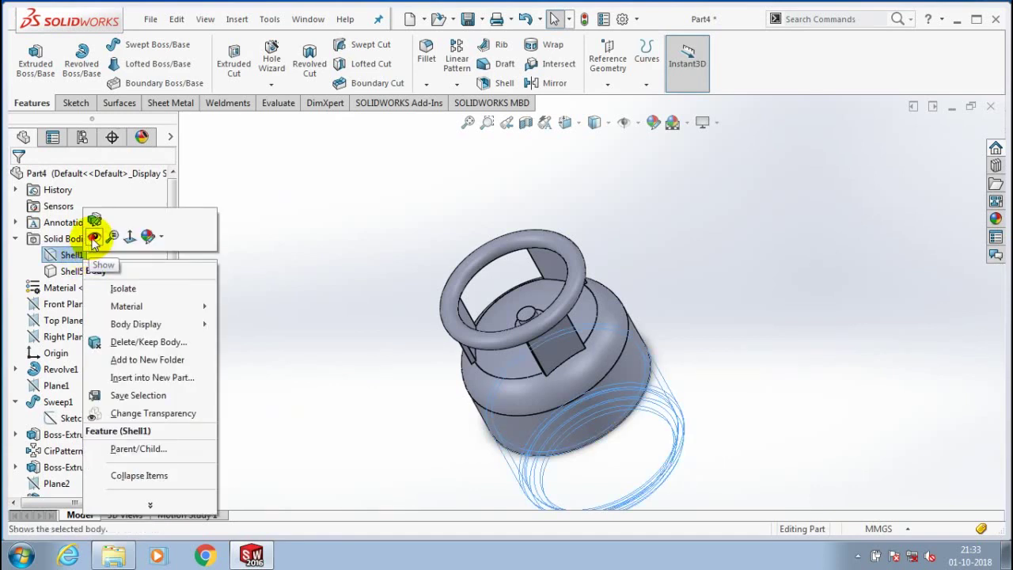
click(94, 238)
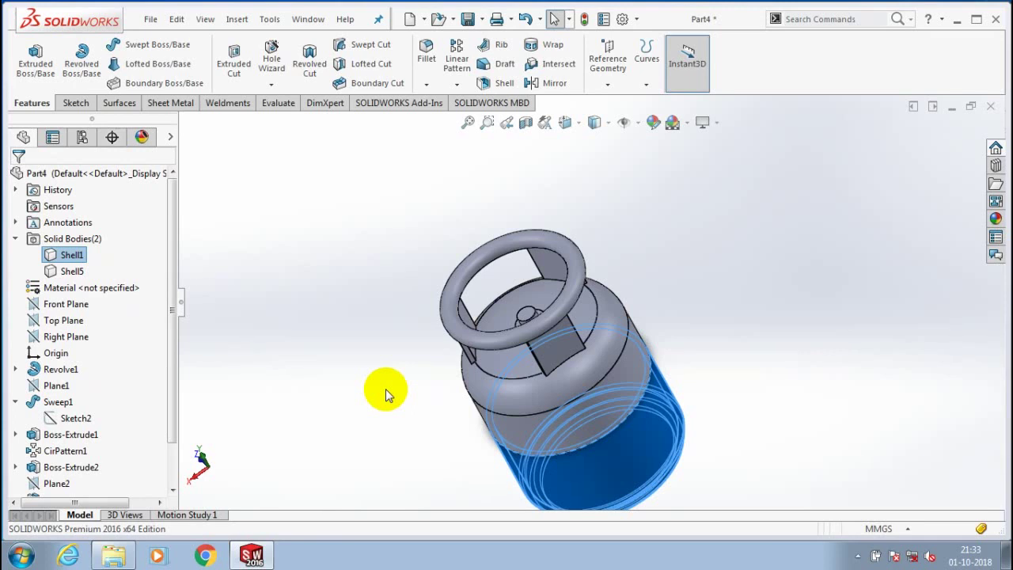
middle_drag(385, 389, 690, 345)
scroll(709, 283, up, 3)
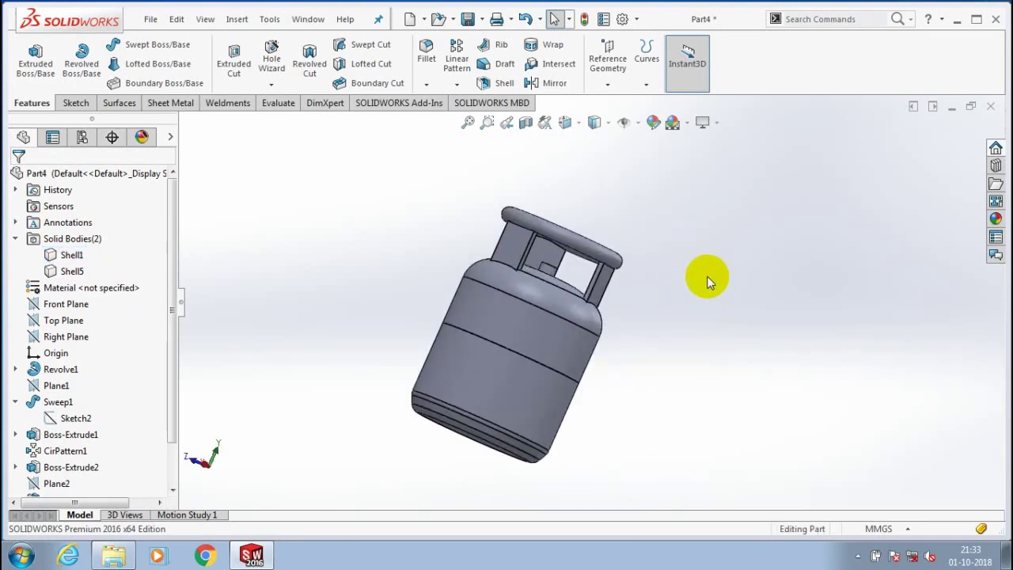
middle_drag(633, 272, 581, 243)
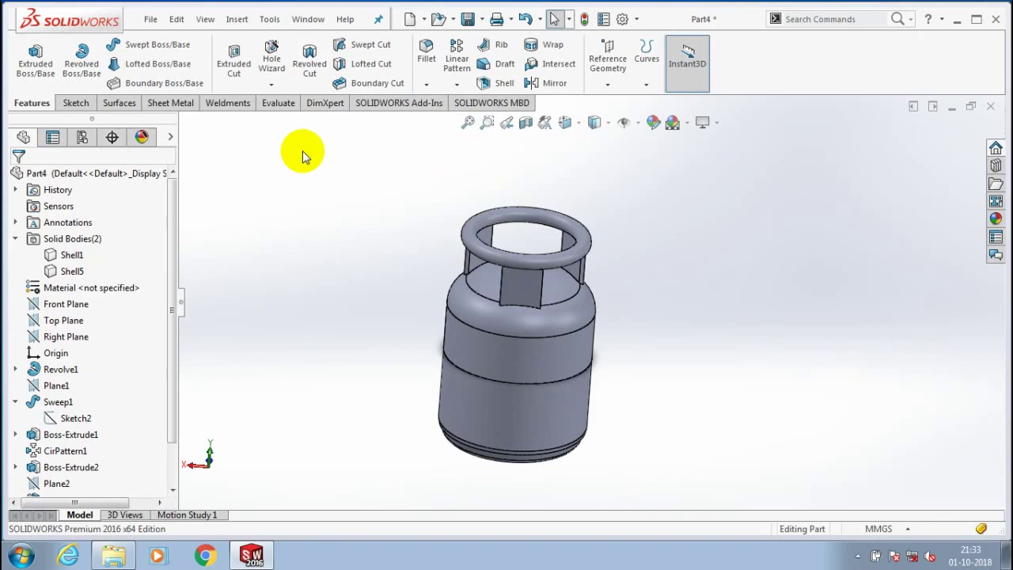
Step: Add a 3 mm weld bead along the circular edge where the upper and lower bodies meet, using the weld path selection
click(204, 108)
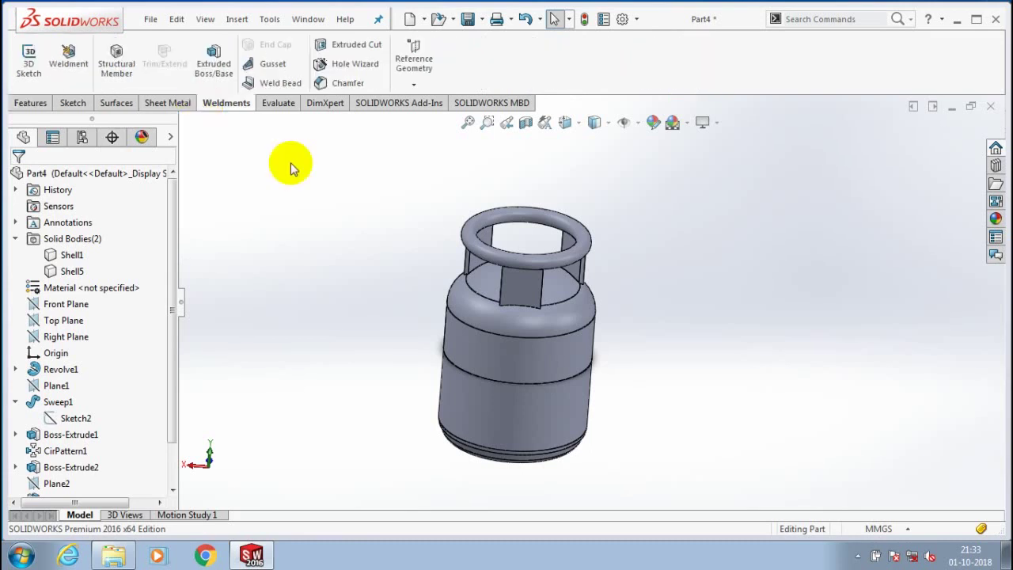
click(278, 85)
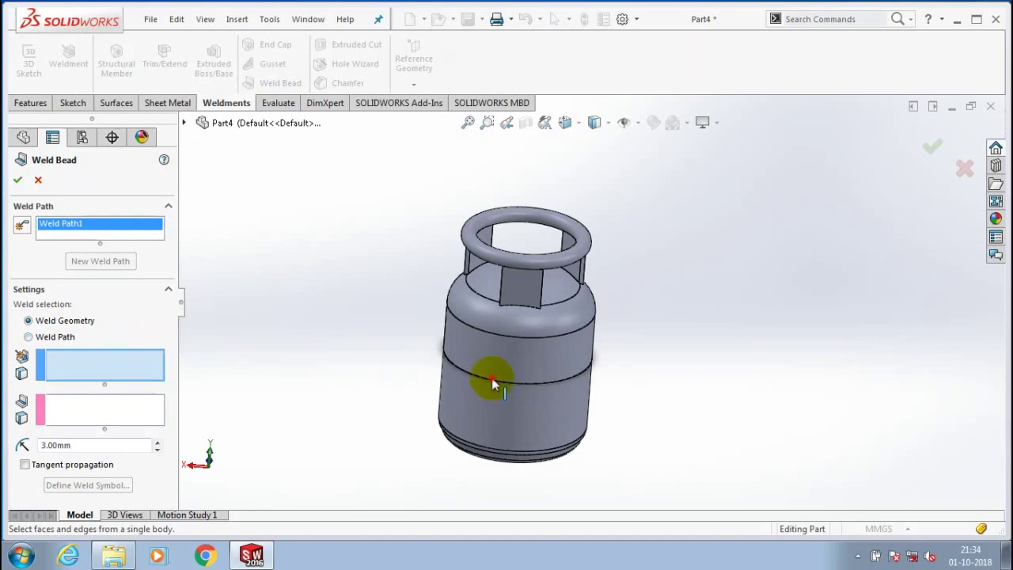
click(492, 378)
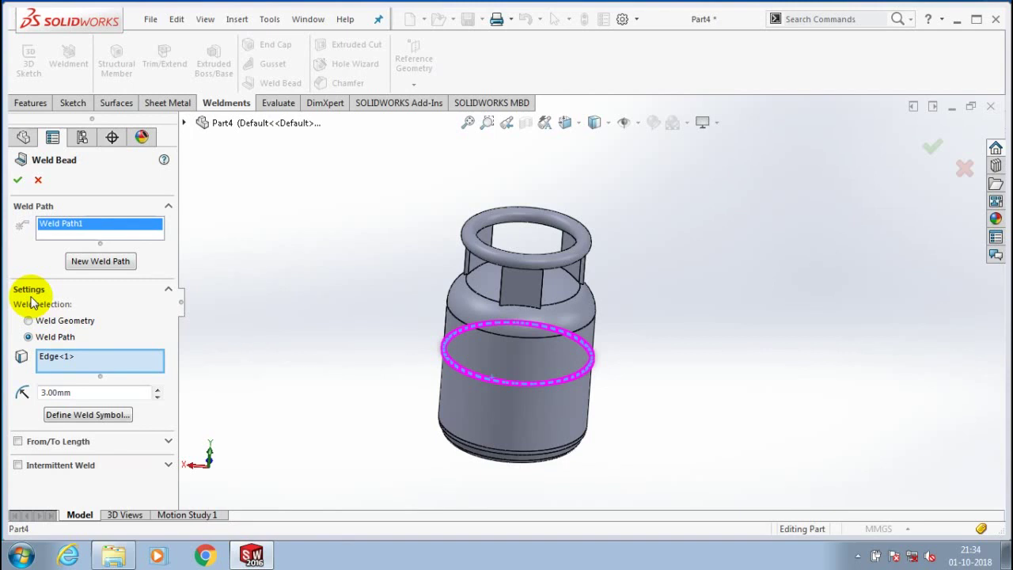
key(Return)
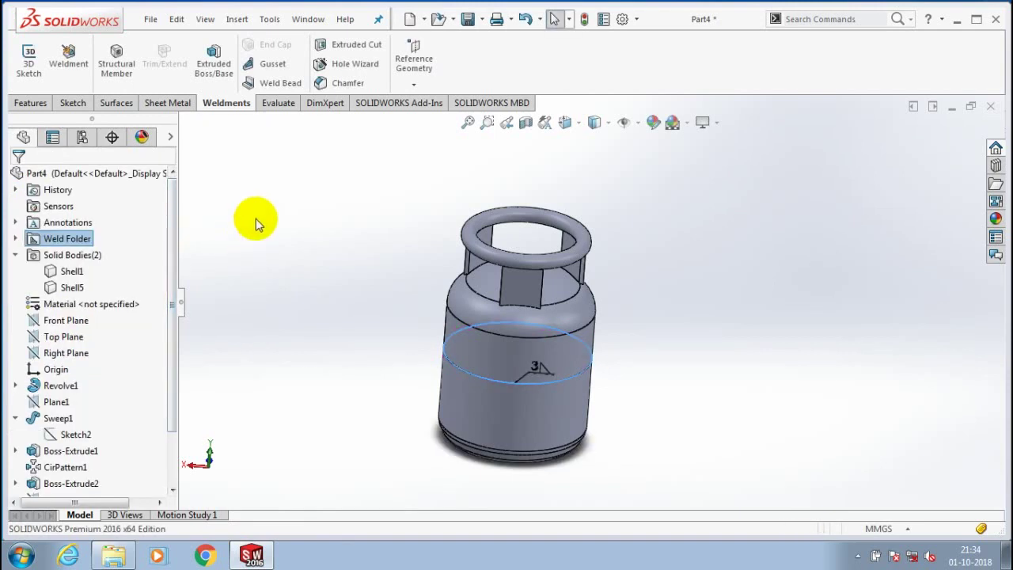
Step: Add a 3 mm weld bead along the bottom edge of the front handle support, using the weld path selection
click(254, 83)
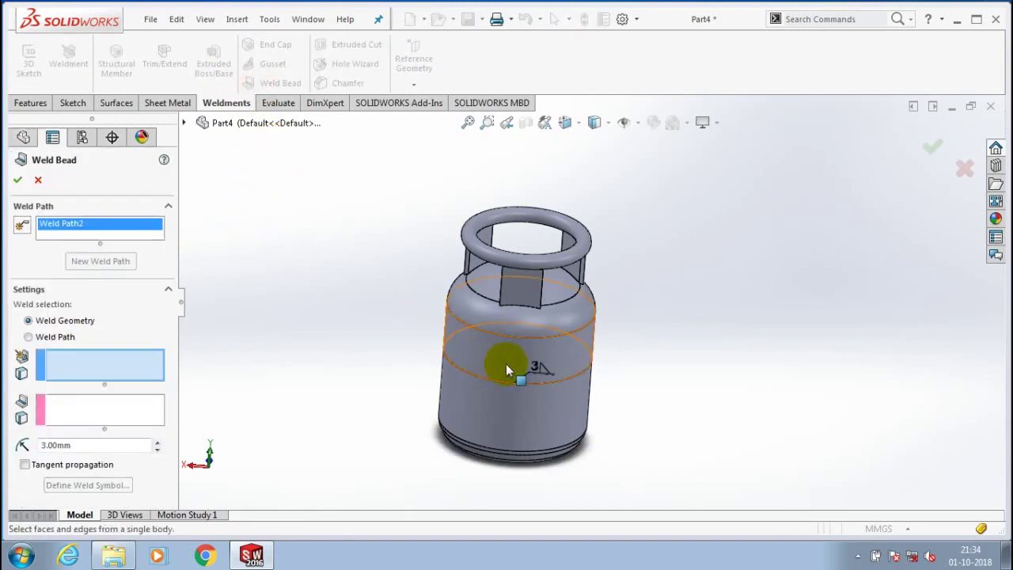
click(36, 337)
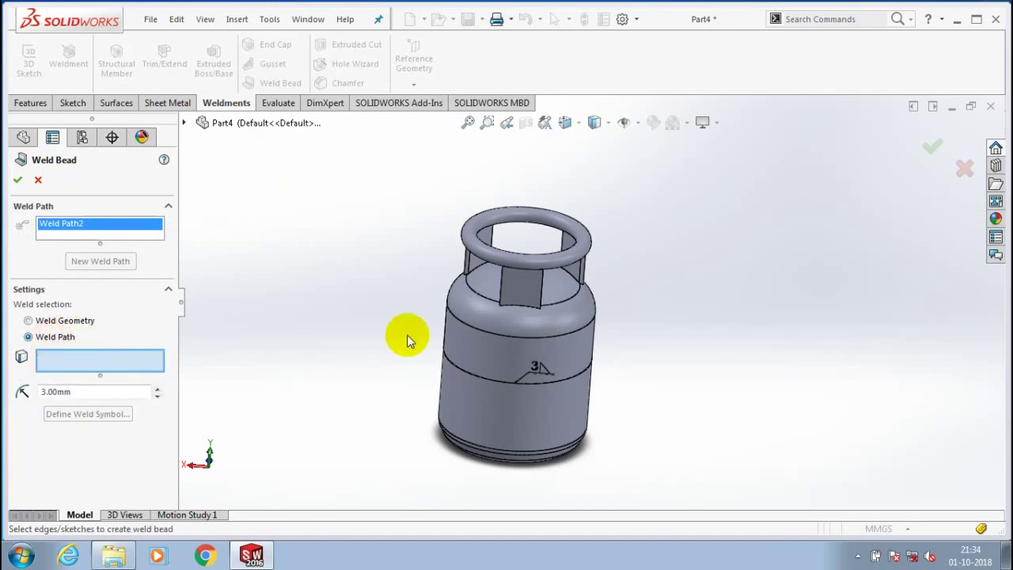
scroll(472, 304, down, 2)
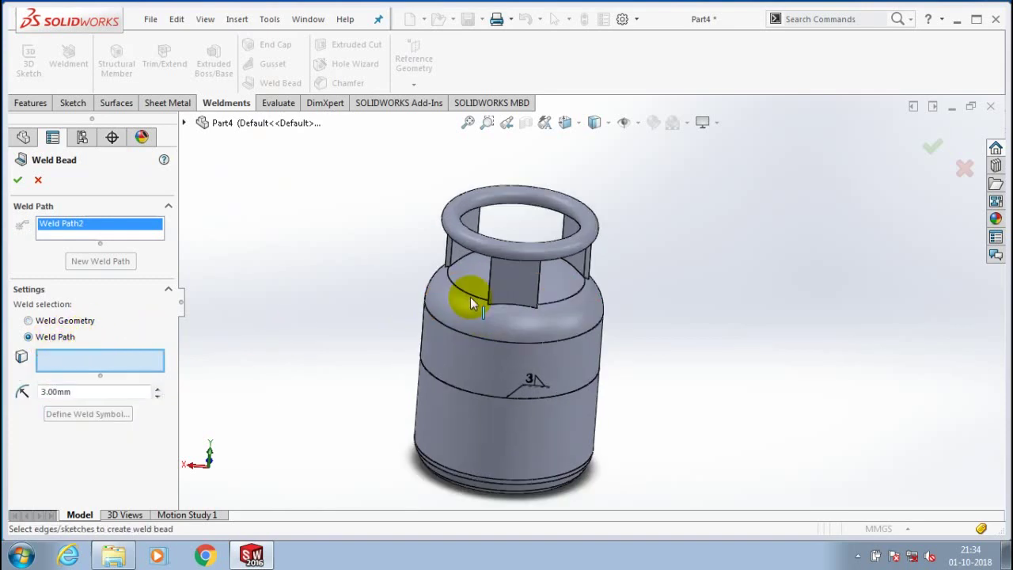
scroll(472, 303, down, 2)
click(471, 298)
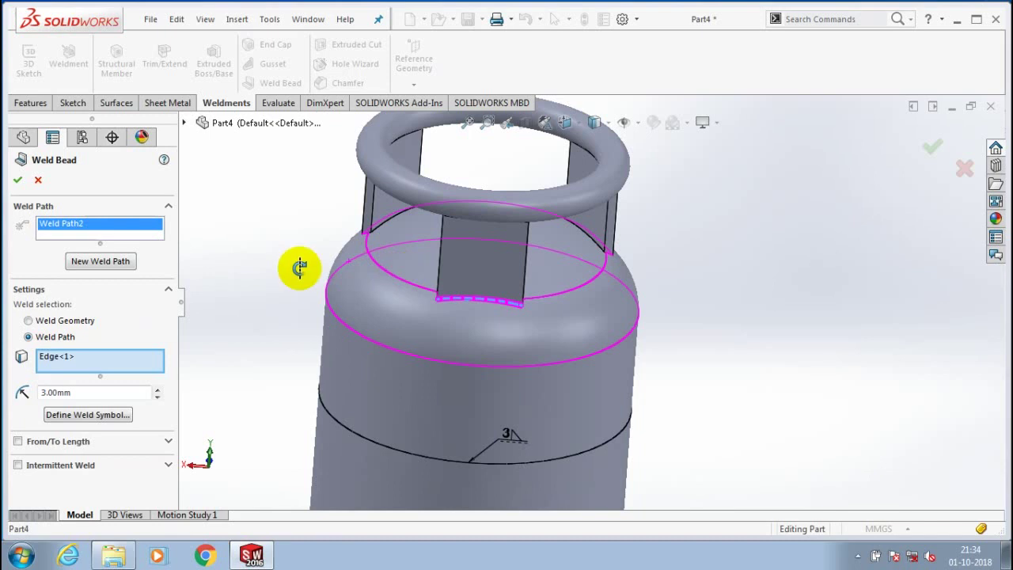
middle_drag(300, 268, 297, 271)
click(315, 221)
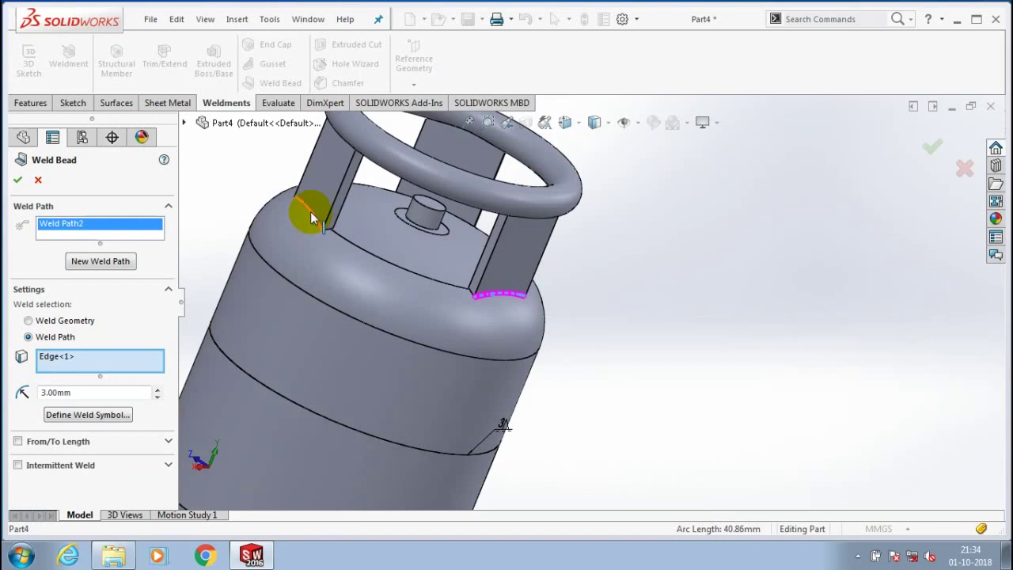
scroll(291, 251, up, 3)
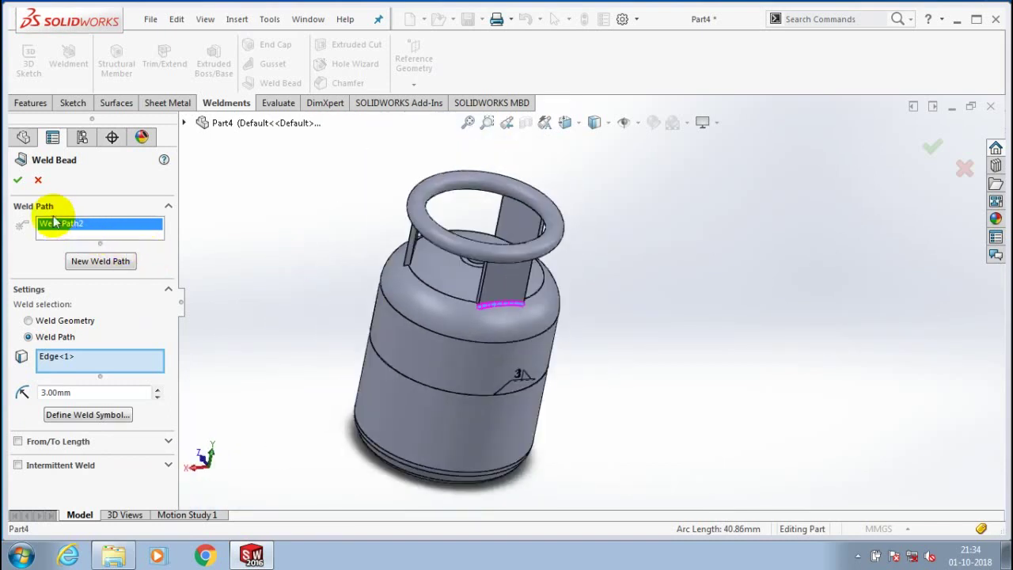
click(18, 180)
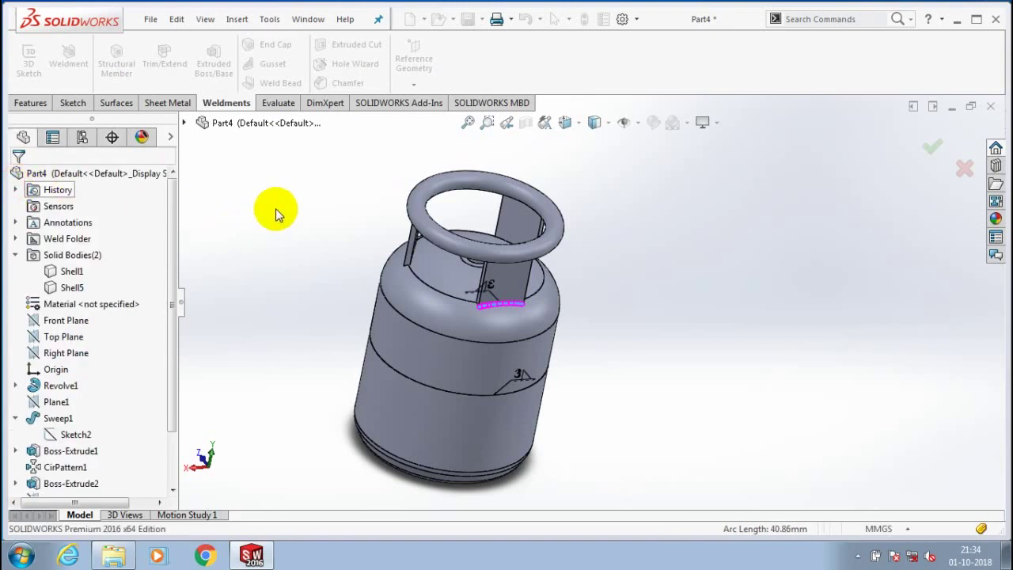
Step: Add a 3 mm weld bead along the bottom edge of the second handle support, using the weld path selection
key(Return)
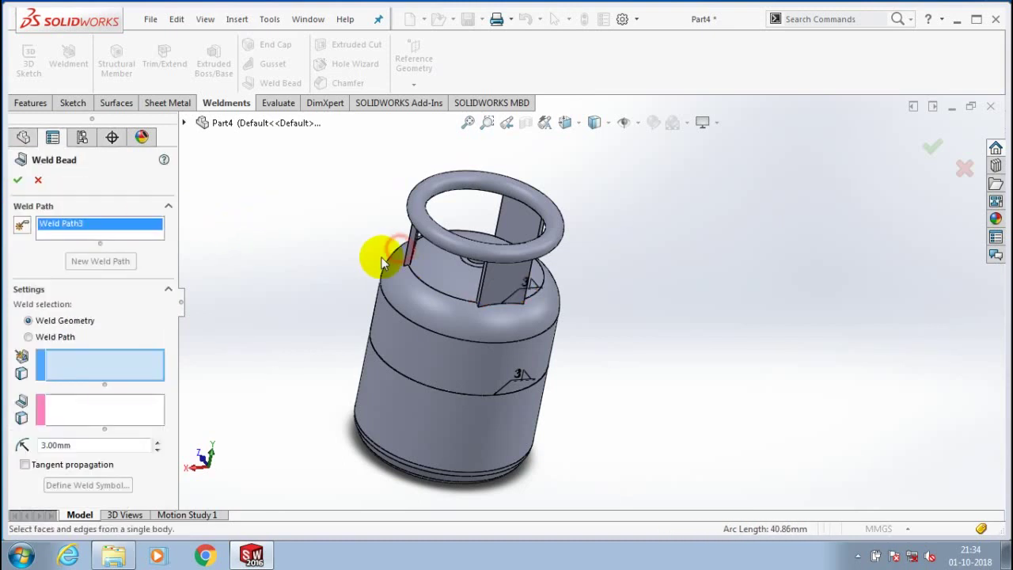
middle_drag(328, 283, 398, 301)
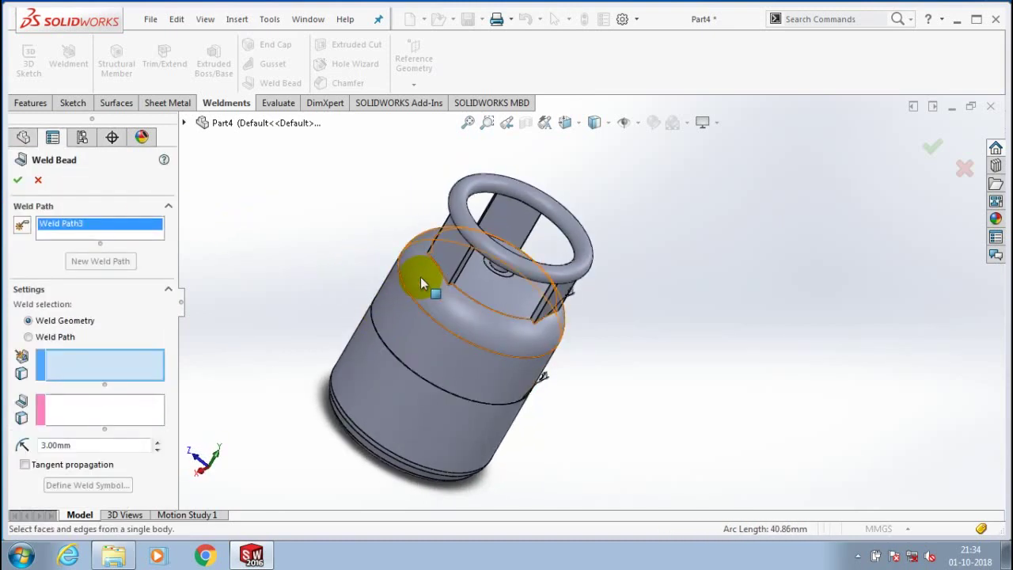
click(420, 279)
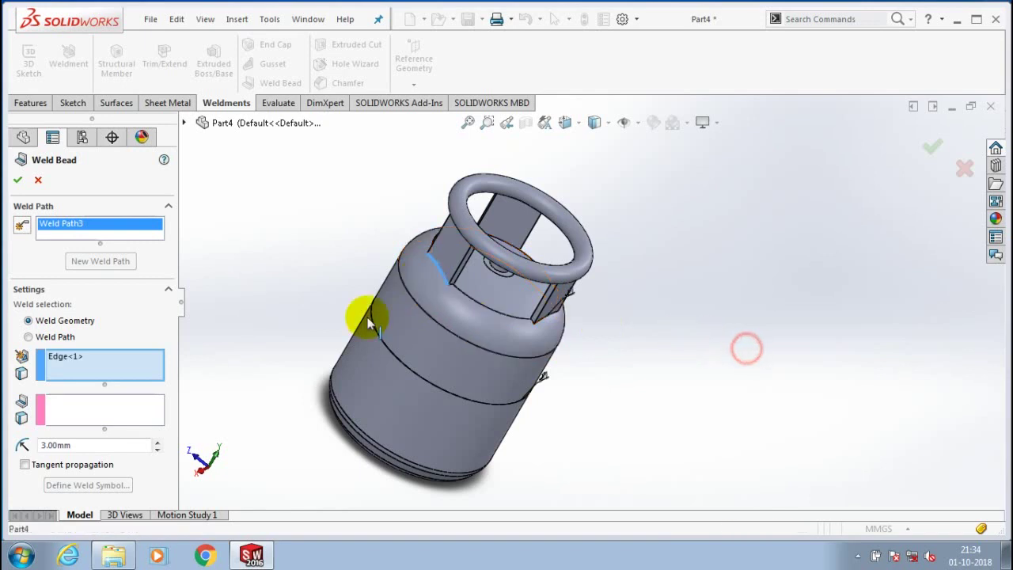
click(80, 342)
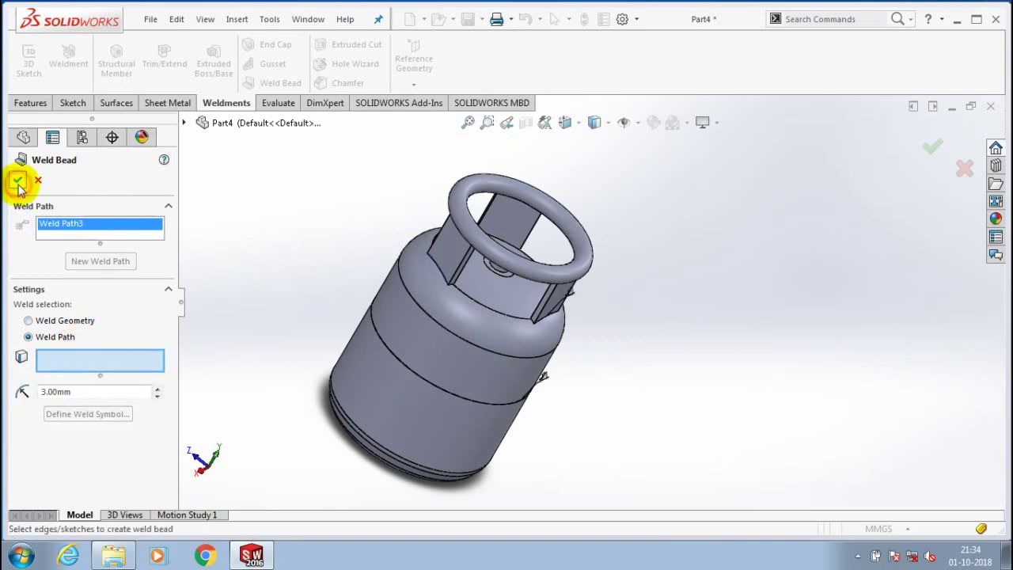
click(18, 180)
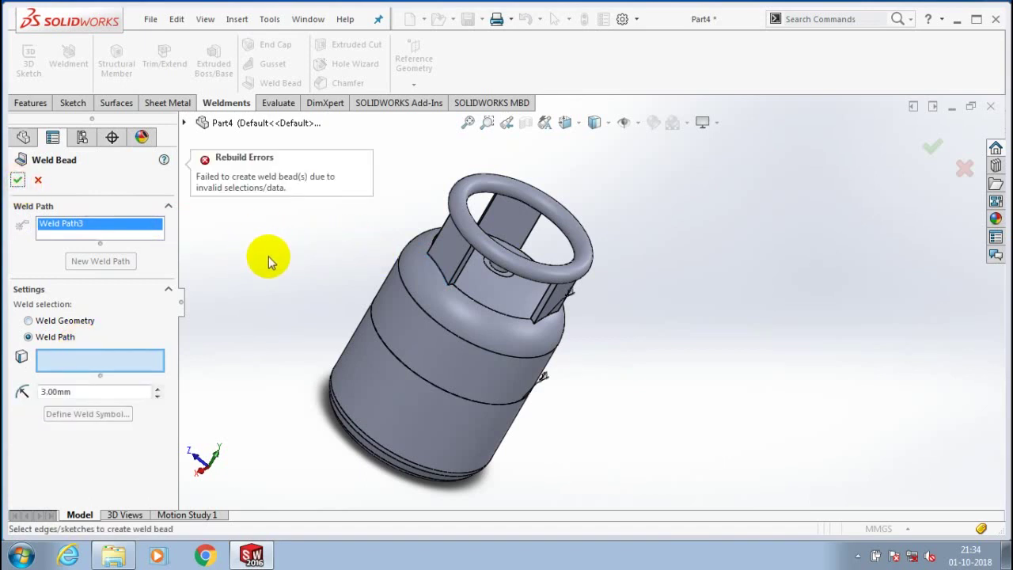
click(230, 244)
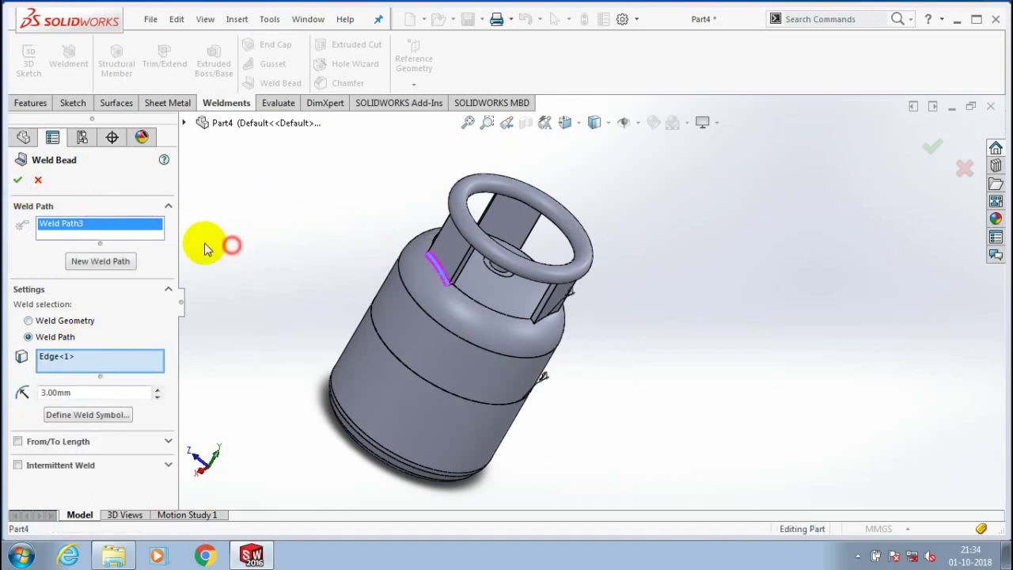
click(17, 181)
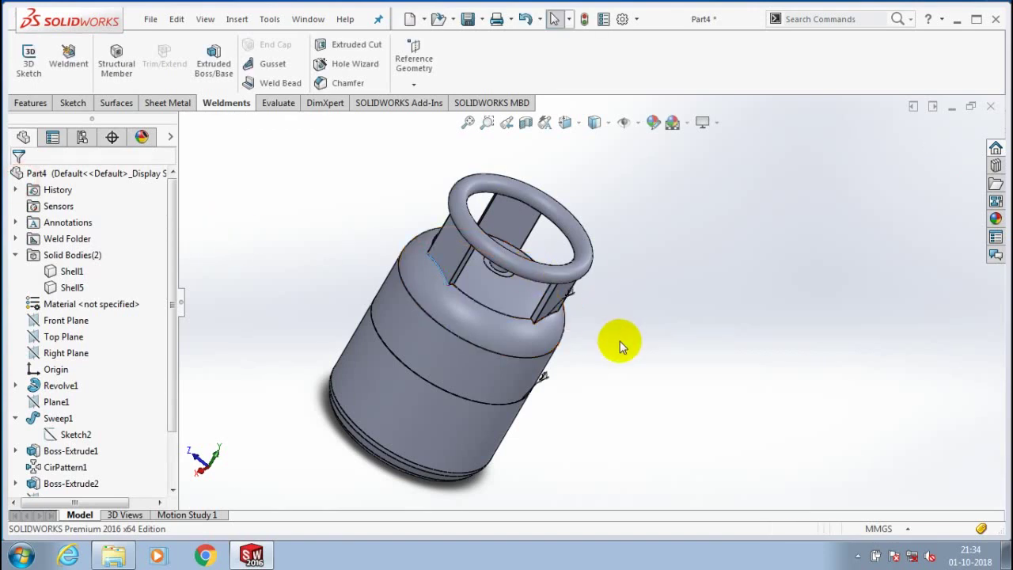
Step: Add a 3 mm weld bead along the bottom edge of the third handle support, using the weld path selection
middle_drag(620, 340, 528, 306)
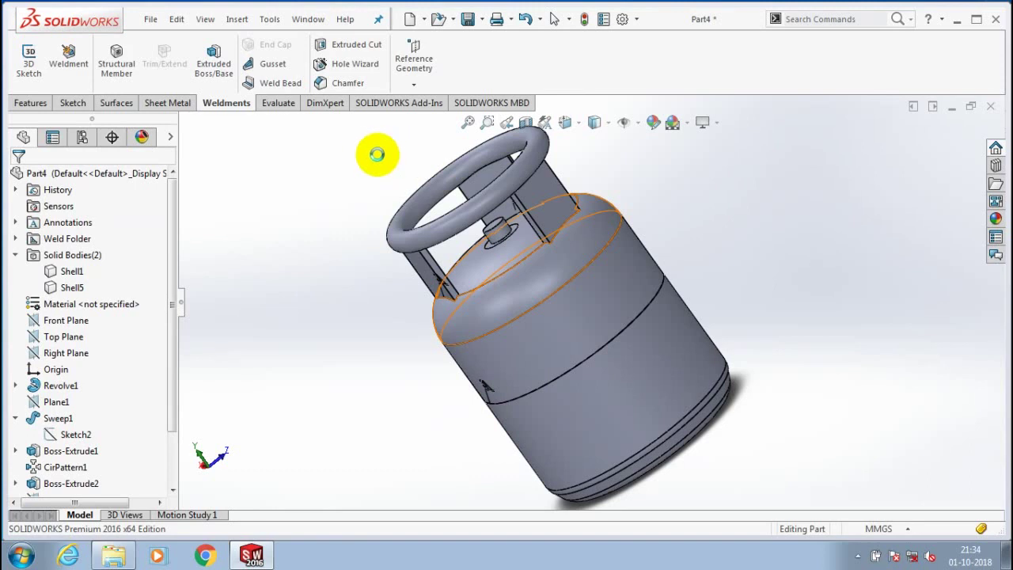
scroll(378, 154, down, 2)
click(269, 83)
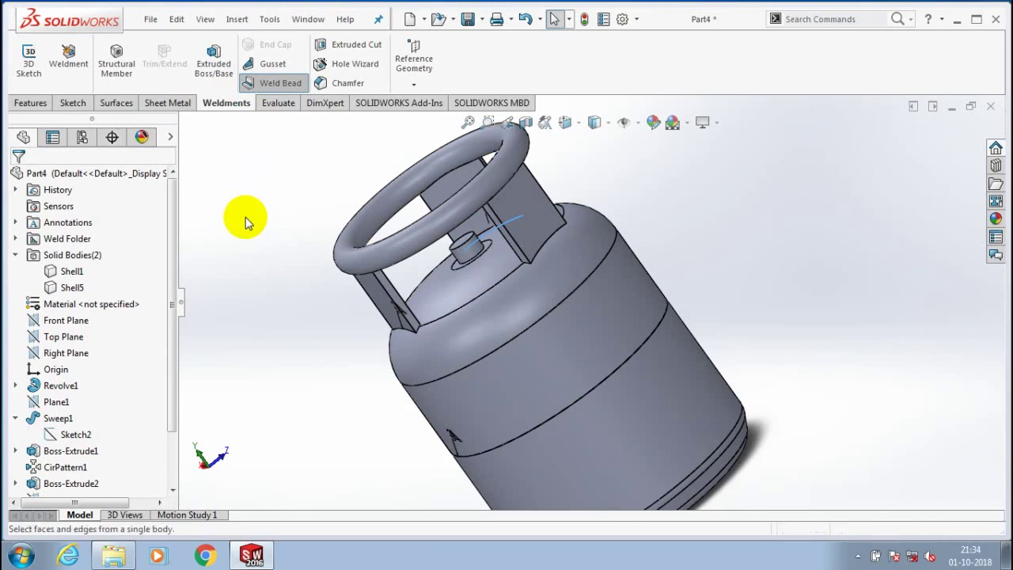
click(59, 336)
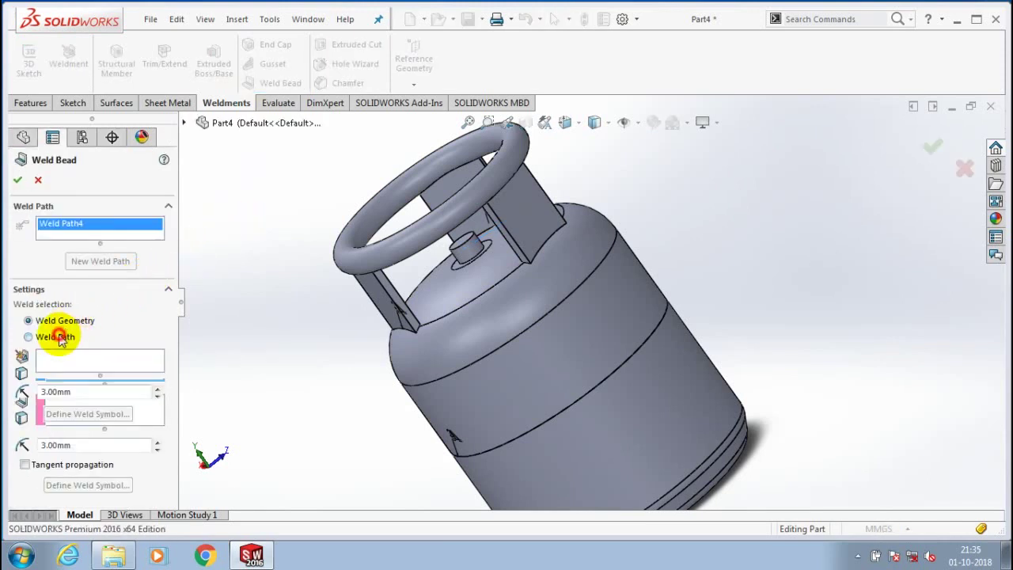
click(550, 237)
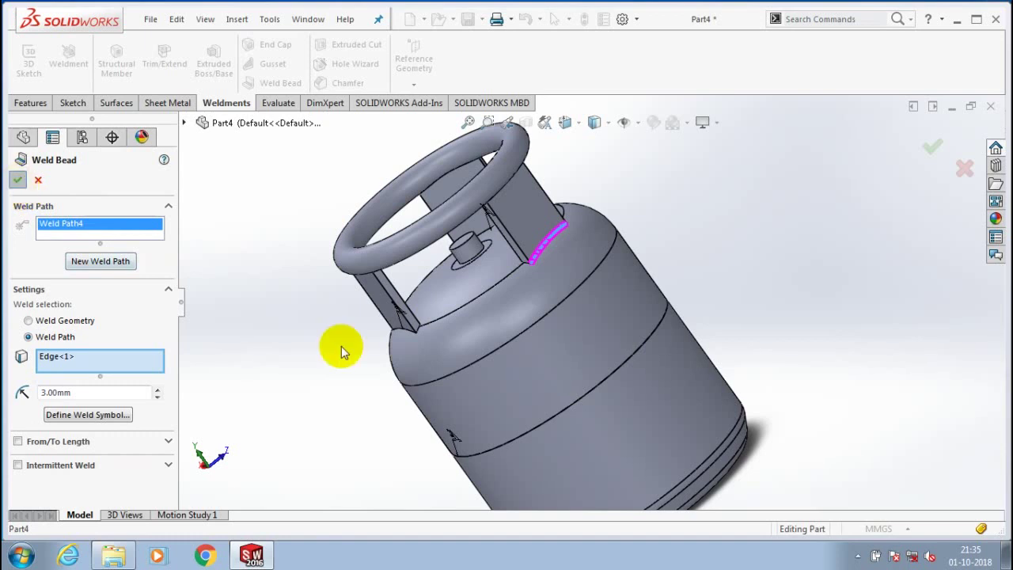
key(Escape)
scroll(342, 346, down, 3)
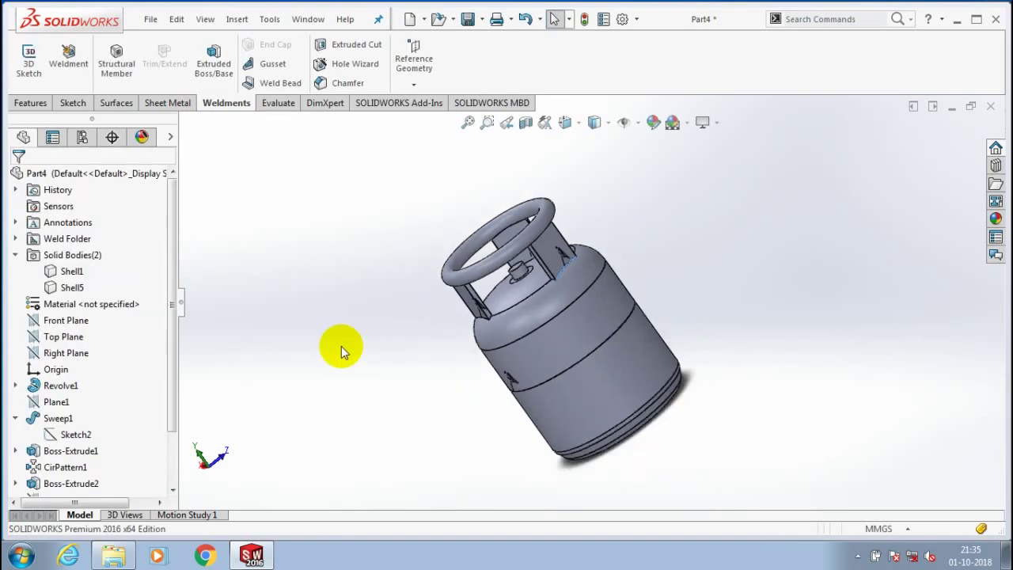
Step: Inspect the cylinder from below and above, checking the weld symbols at the body joint and the handle supports
middle_drag(341, 346, 669, 240)
scroll(669, 240, up, 2)
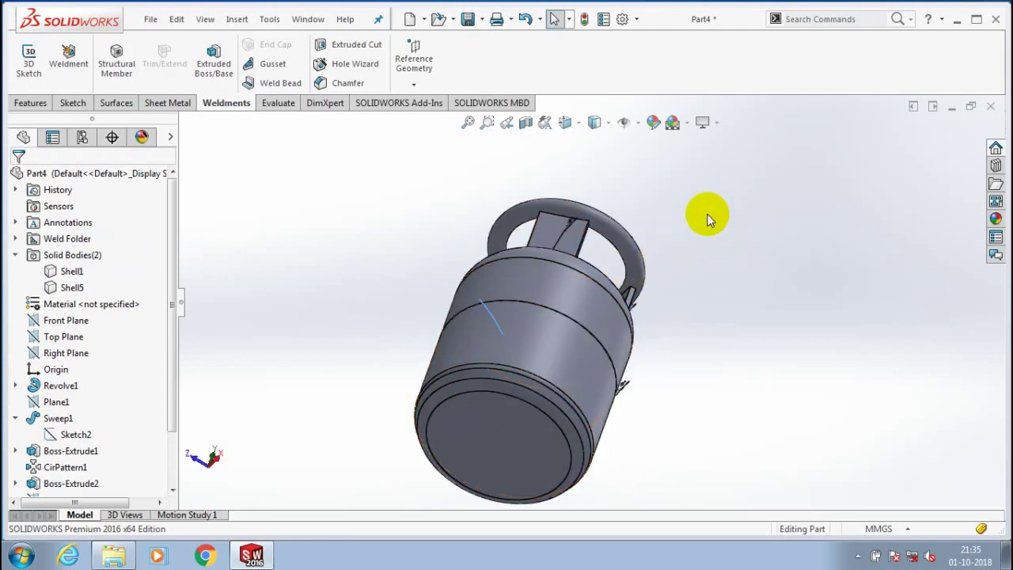
key(Down)
key(Down)
key(Down)
key(Down)
key(Down)
key(Down)
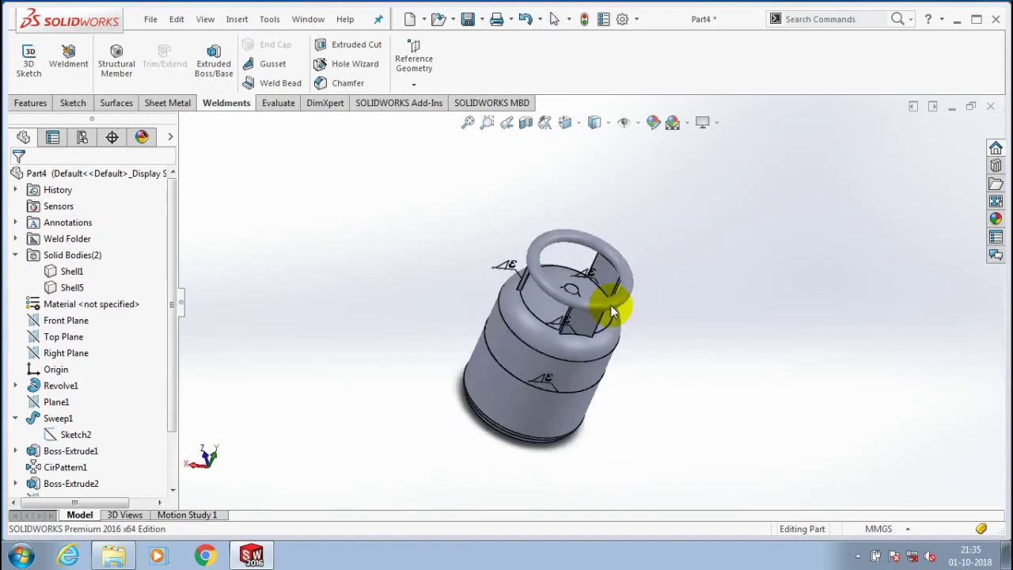
middle_drag(613, 312, 527, 208)
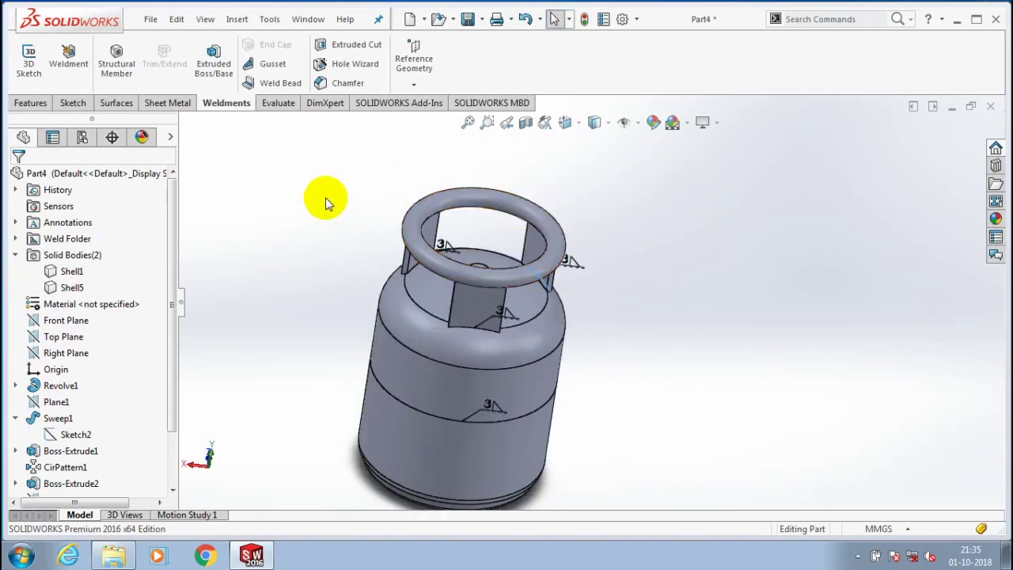
Step: Turn on the display of weld beads in the model
click(205, 20)
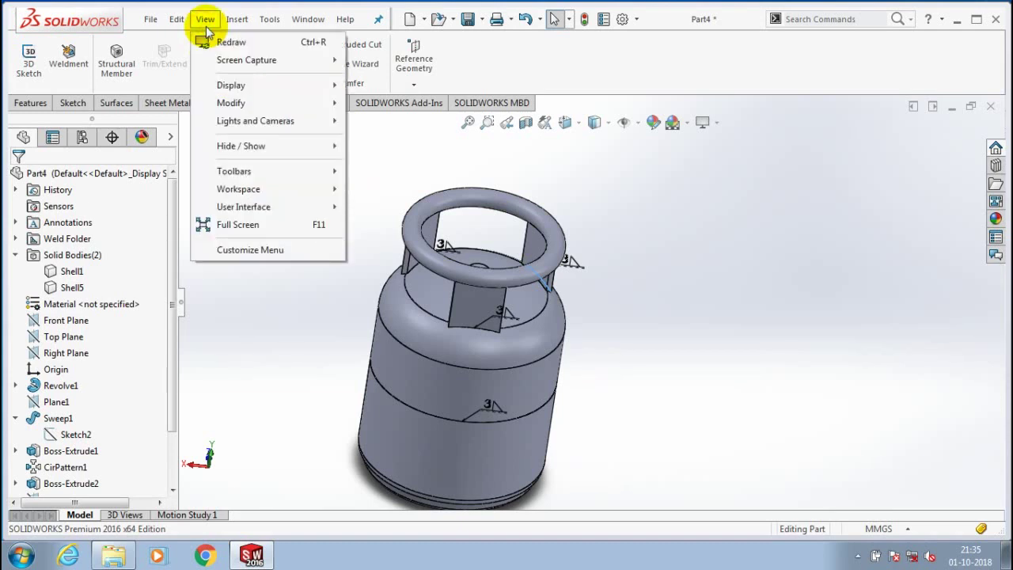
mouse_move(270, 89)
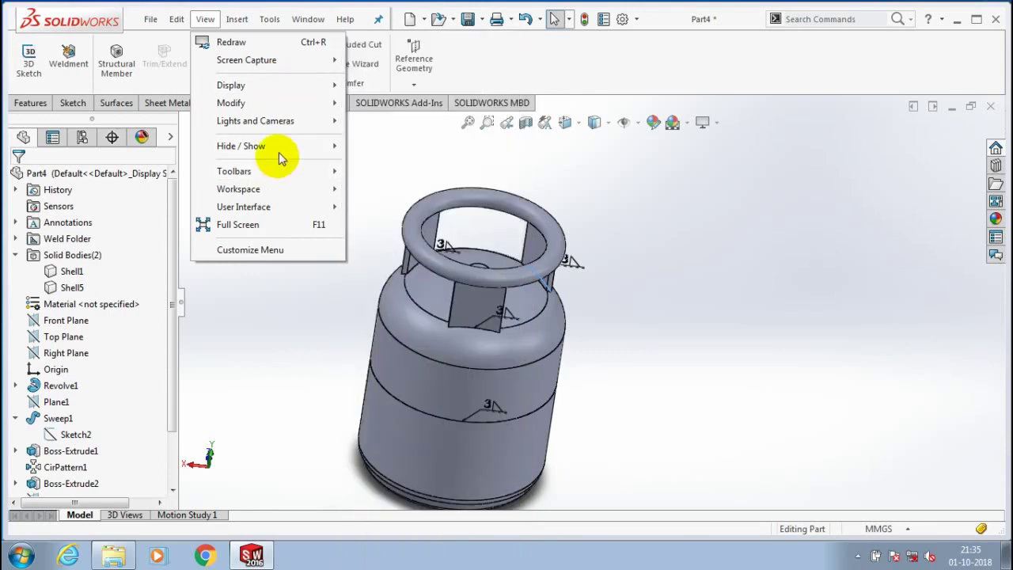
click(279, 152)
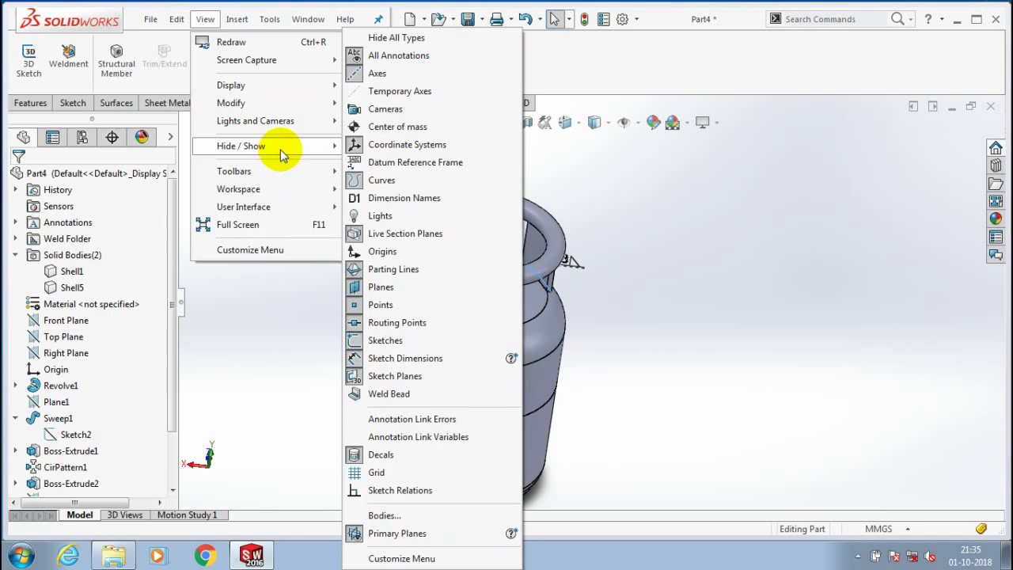
click(406, 396)
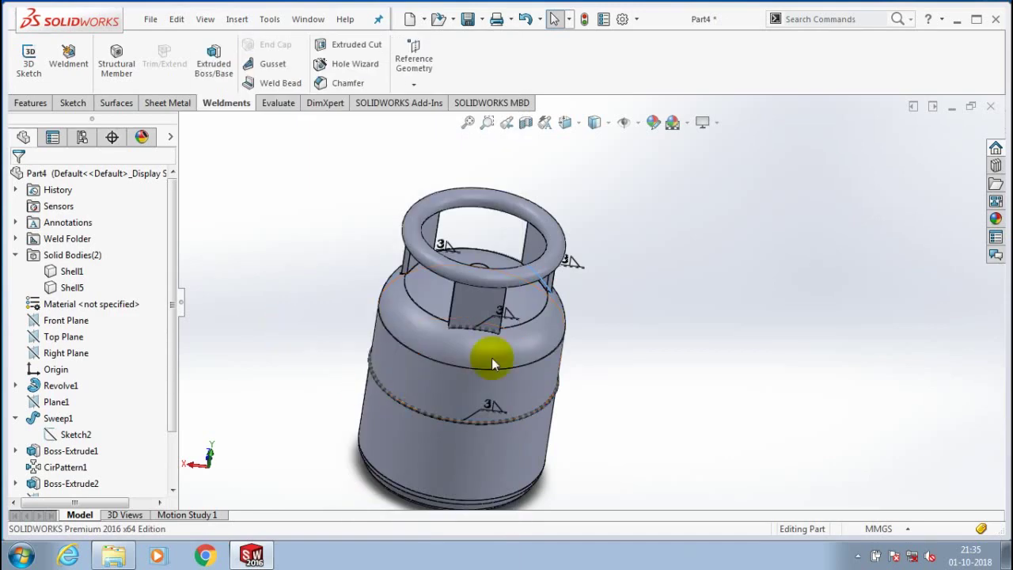
Step: Examine the weld beads up close at the body joint and along the base of the front handle support
scroll(491, 357, up, 1)
scroll(463, 379, down, 8)
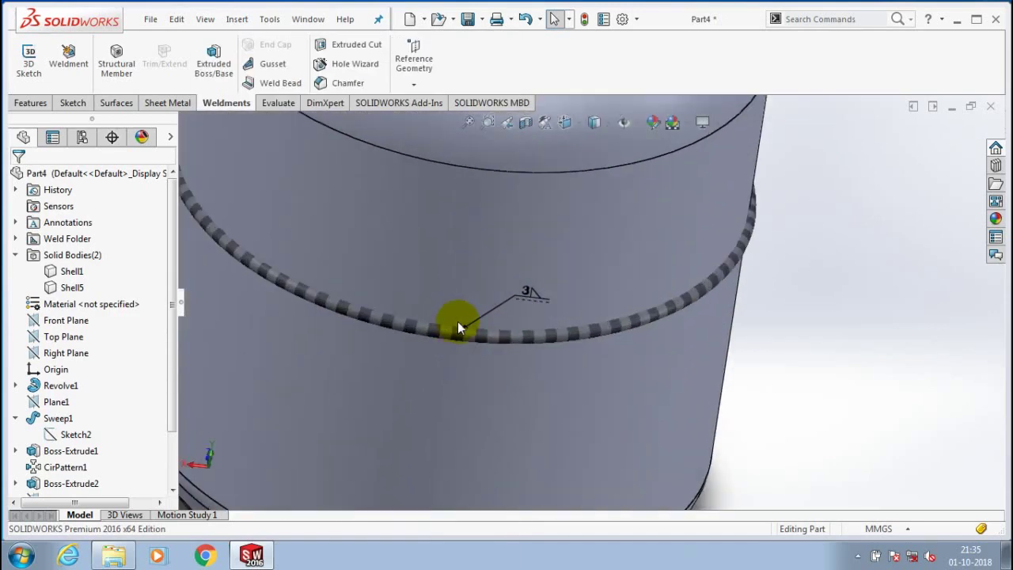
scroll(464, 333, up, 6)
scroll(583, 272, down, 3)
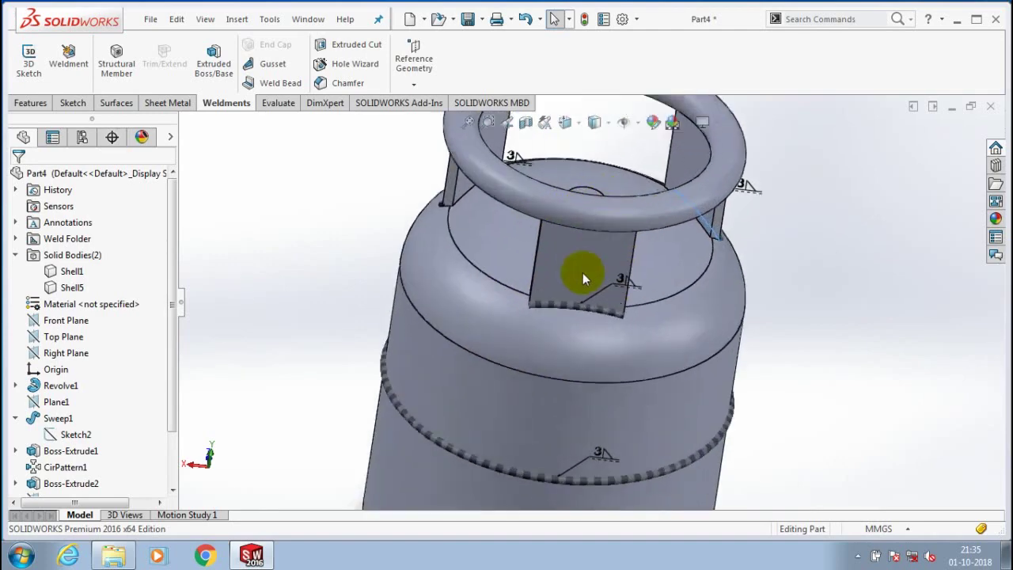
scroll(619, 280, down, 4)
scroll(623, 282, up, 5)
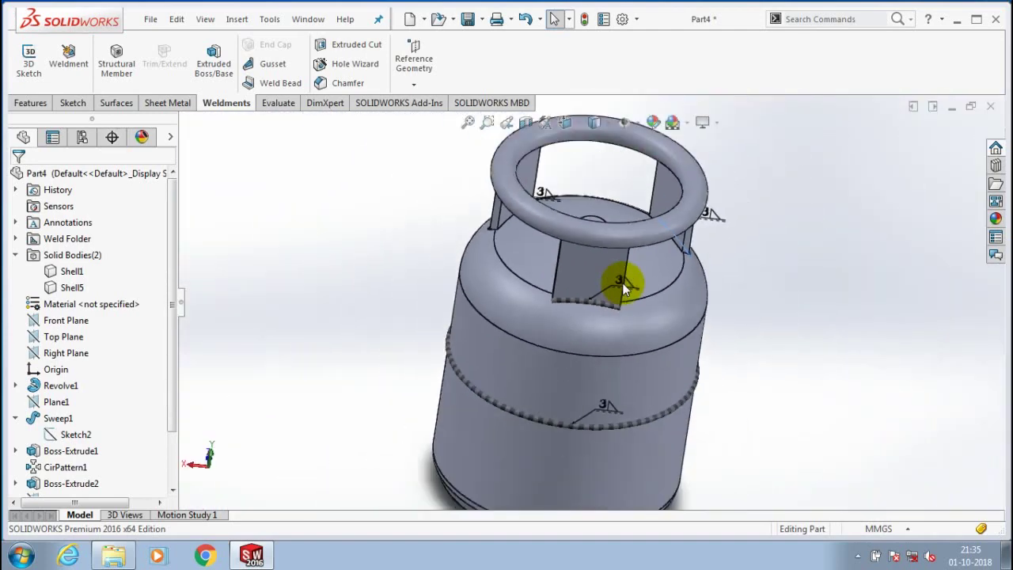
scroll(622, 282, up, 2)
scroll(721, 323, down, 4)
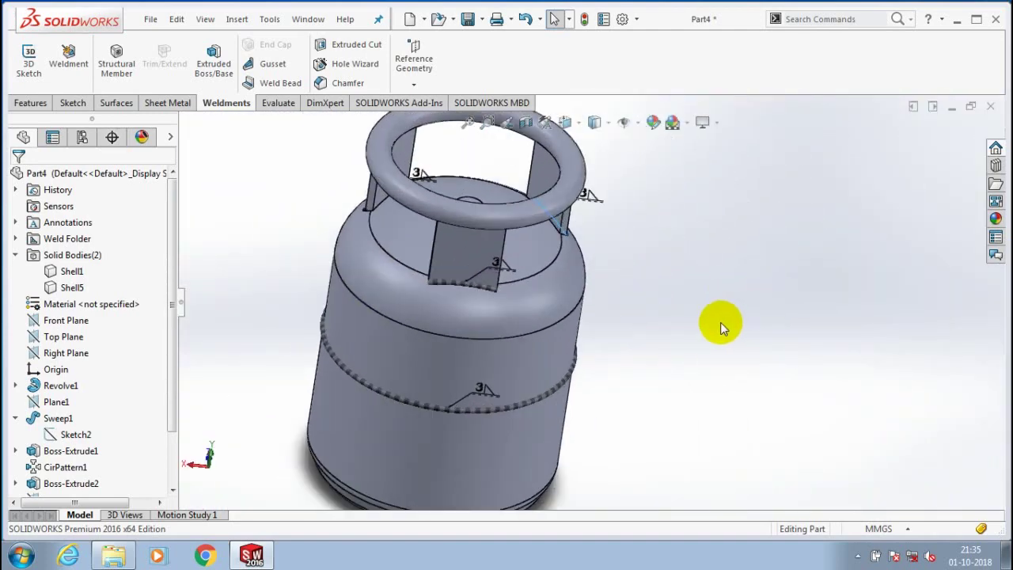
scroll(721, 322, up, 2)
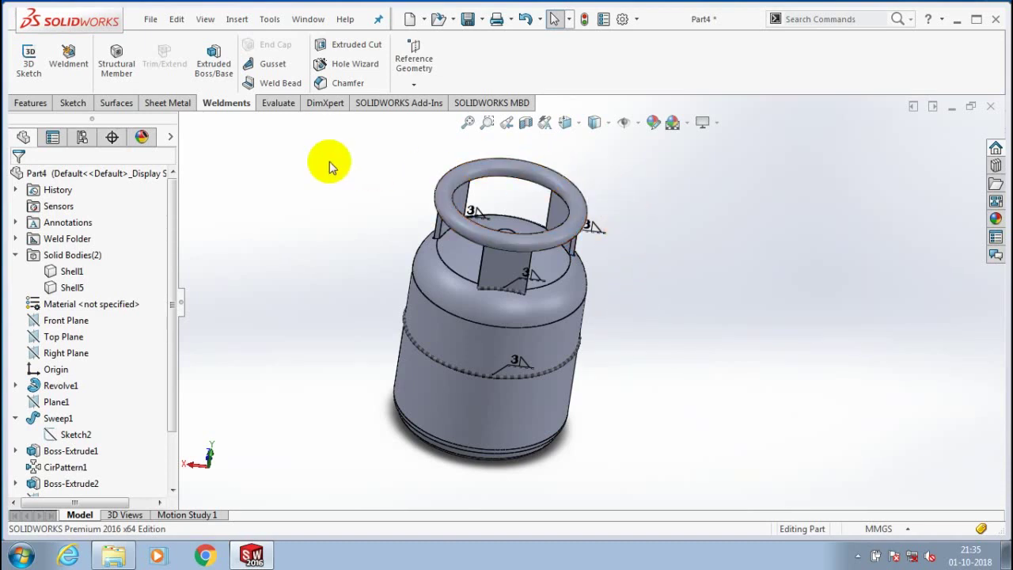
right_click(540, 279)
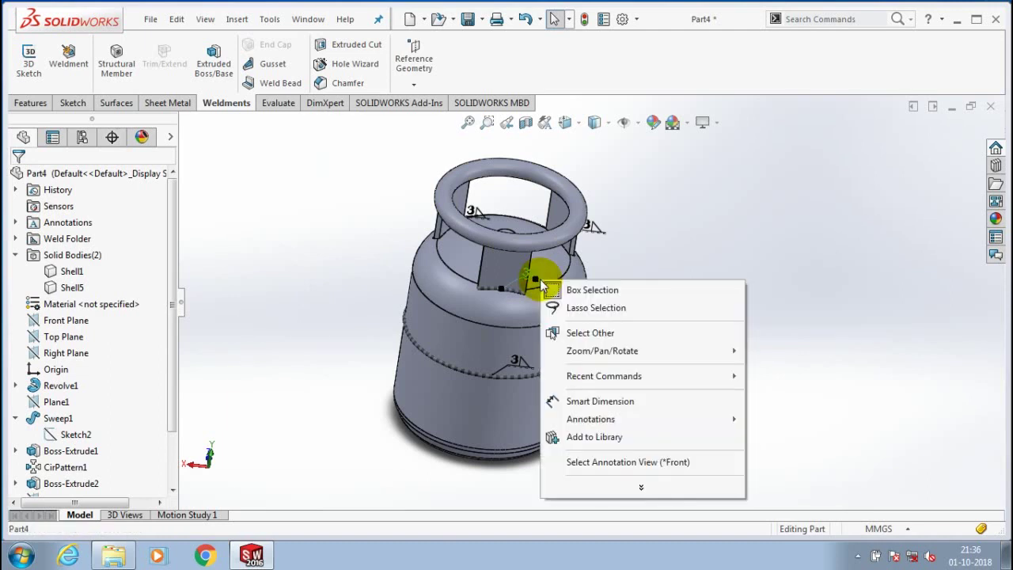
click(369, 265)
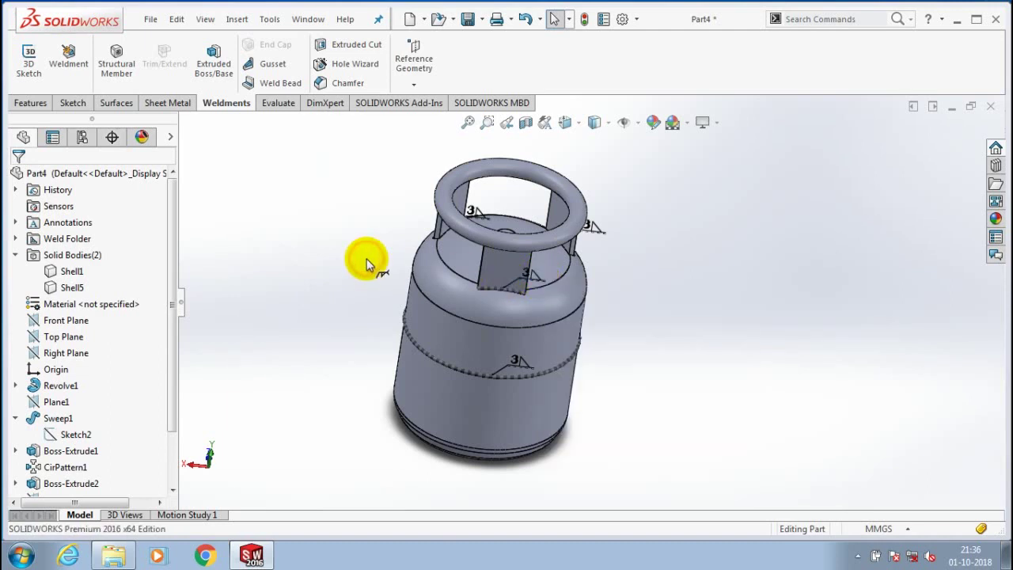
Step: Create a reference plane perpendicular to the Right Plane and tangent to the cylindrical face of the upper body
middle_drag(369, 264, 369, 245)
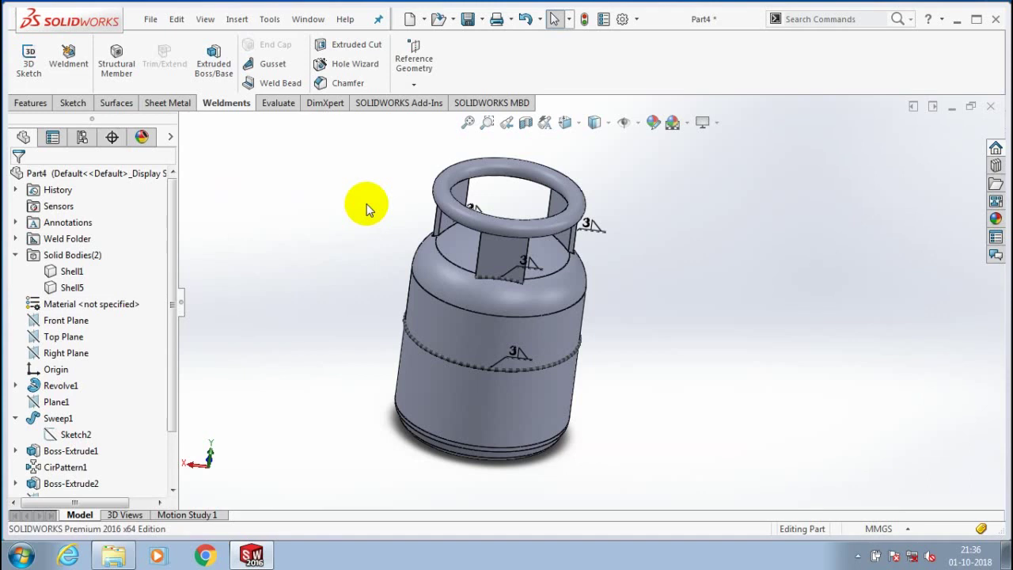
middle_drag(366, 204, 453, 267)
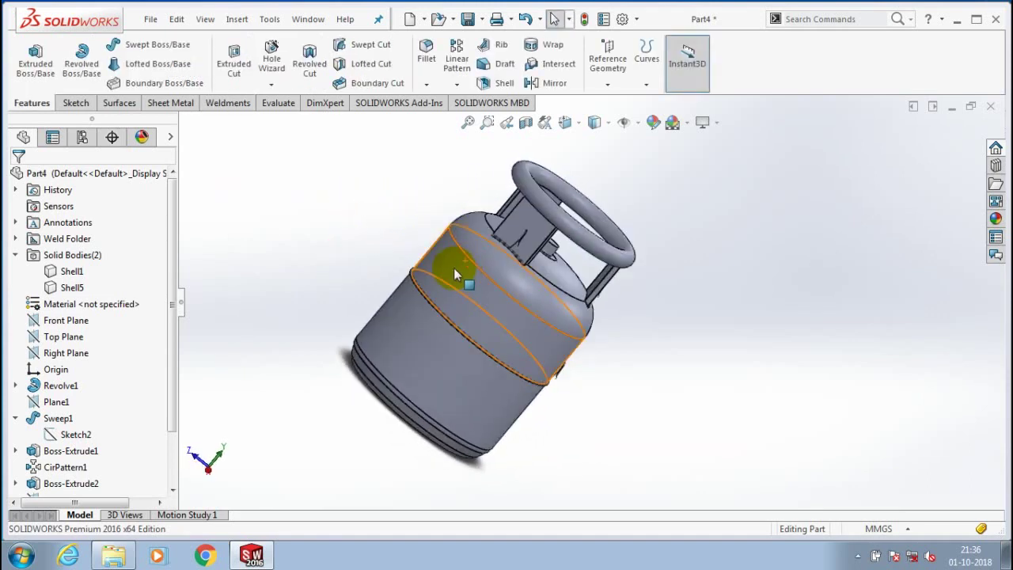
key(ctrl+2)
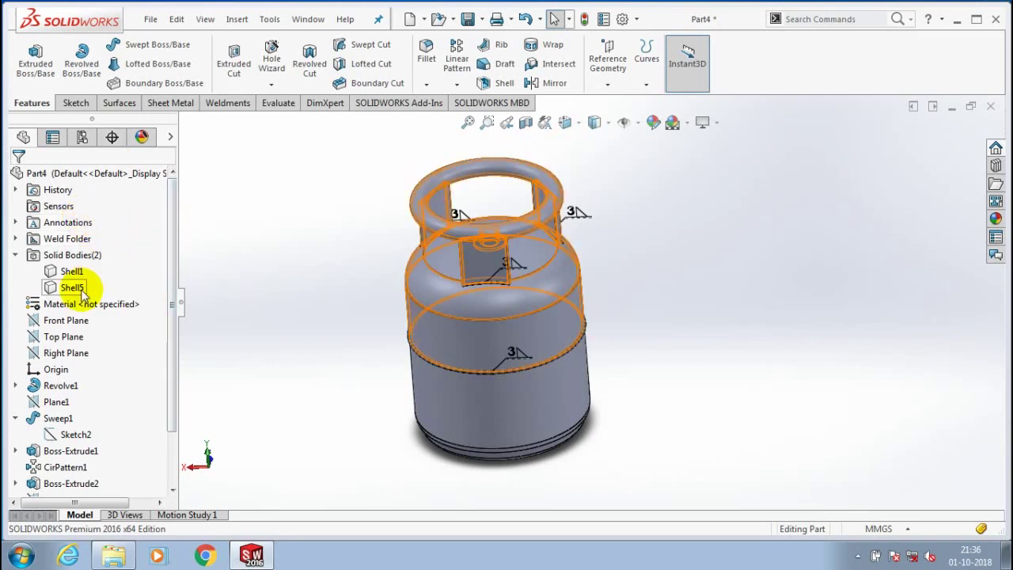
click(68, 353)
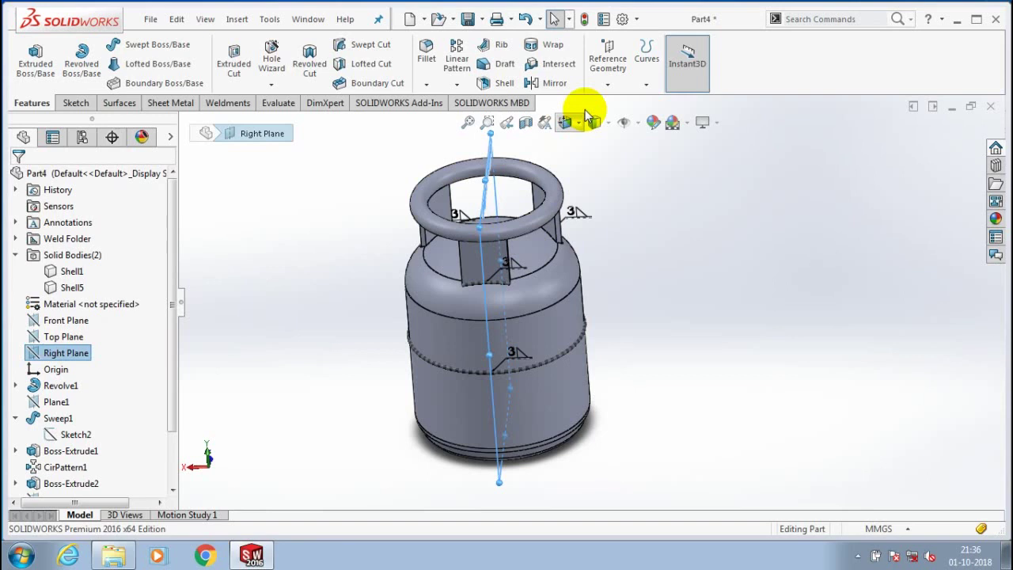
key(p)
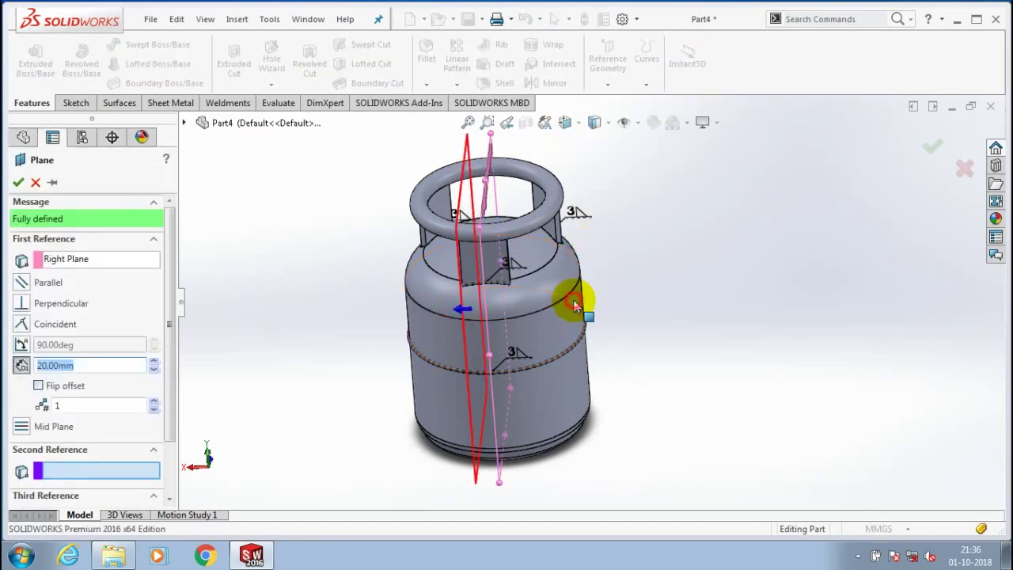
click(576, 306)
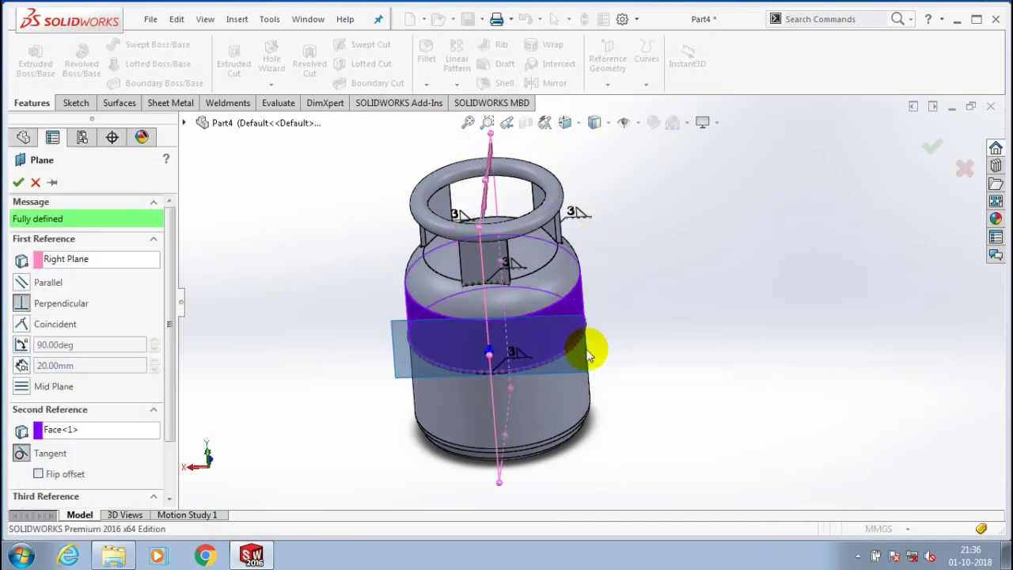
click(18, 182)
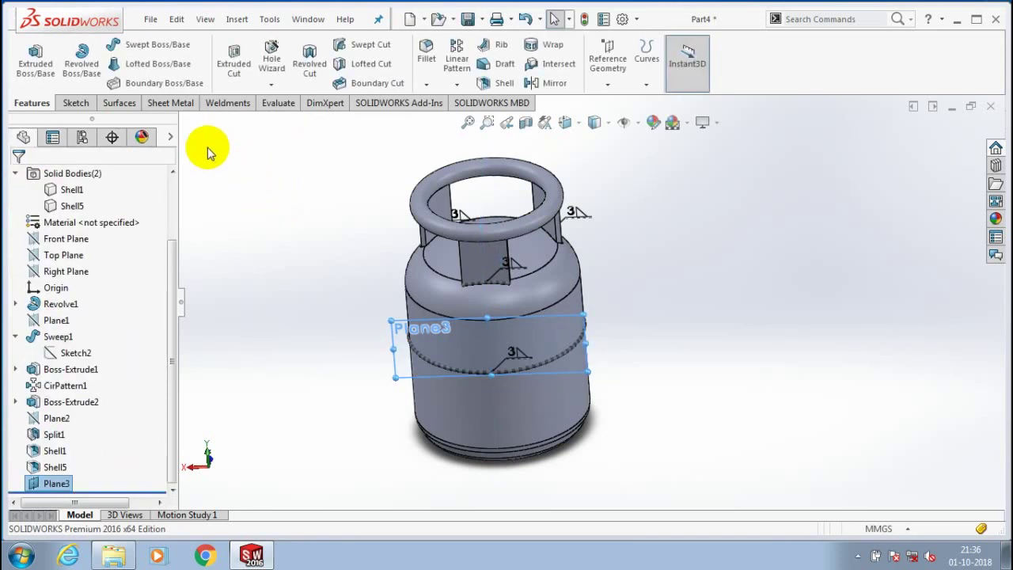
Step: Start a sketch on the plane tangent to the upper body and add the sketch text "LPG"
click(83, 103)
click(198, 63)
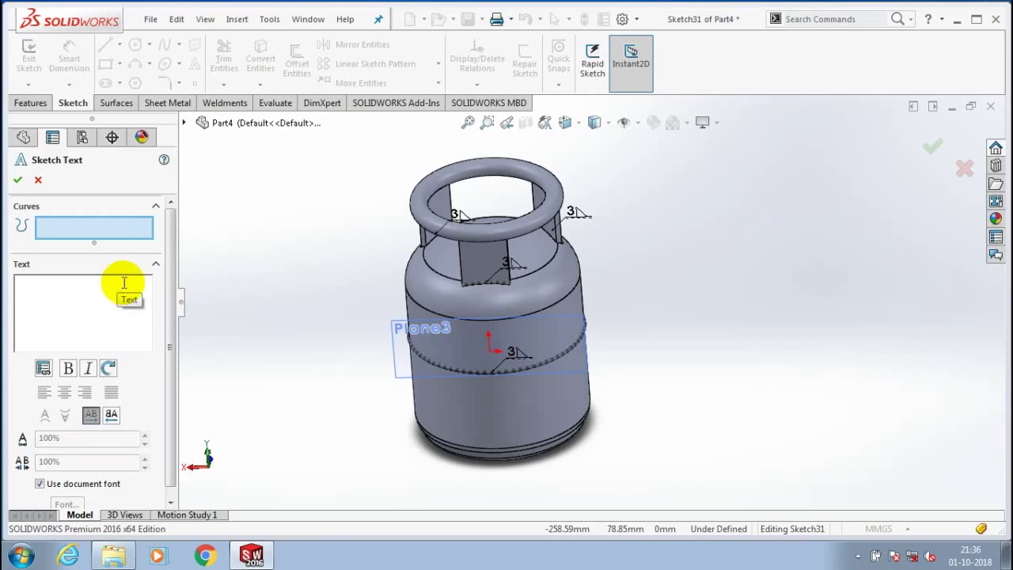
text(LP)
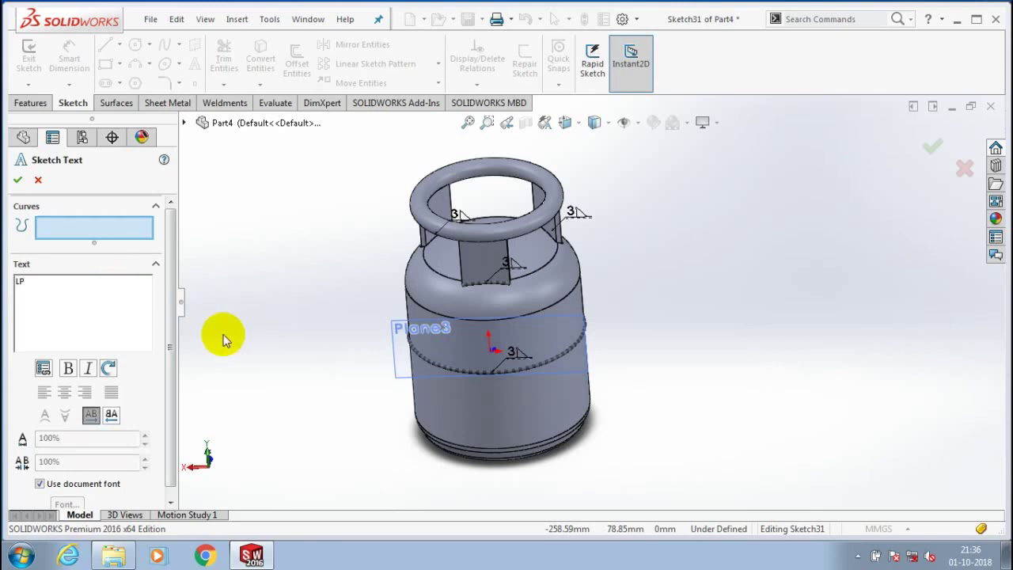
text(G)
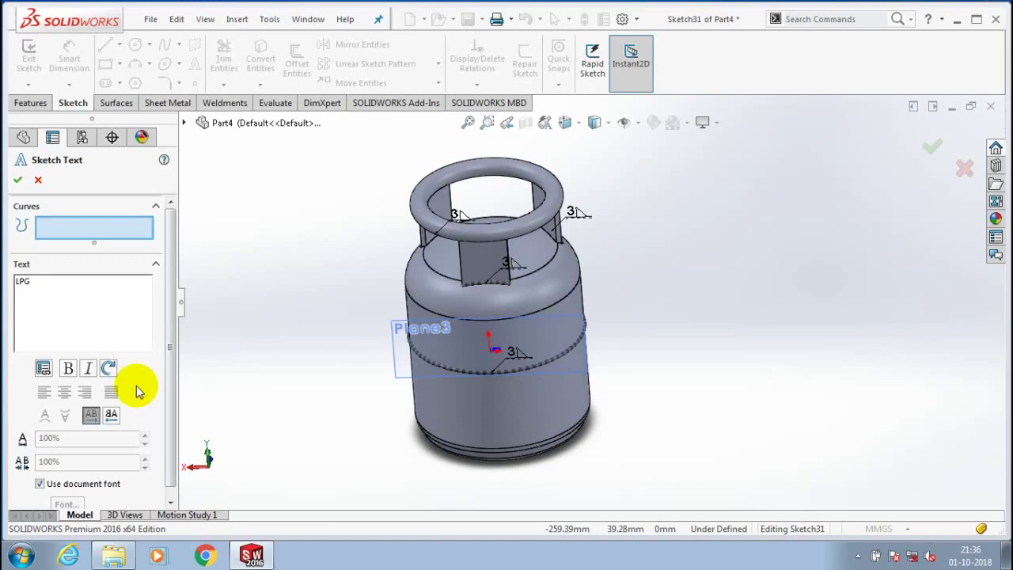
Step: Turn off the document font for the LPG text and set its height to 10 mm
click(39, 483)
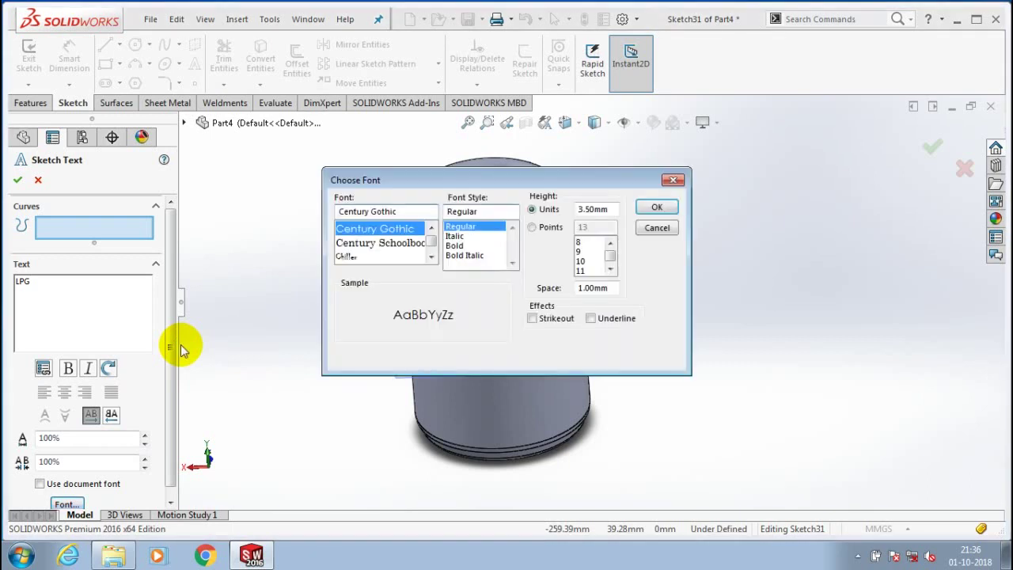
double_click(607, 210)
text(1)
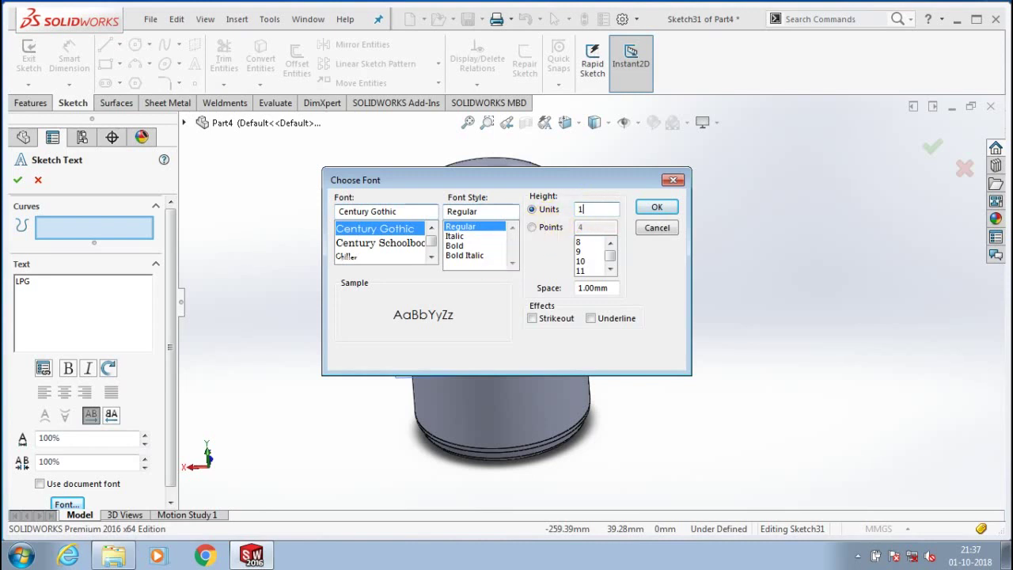
key(Return)
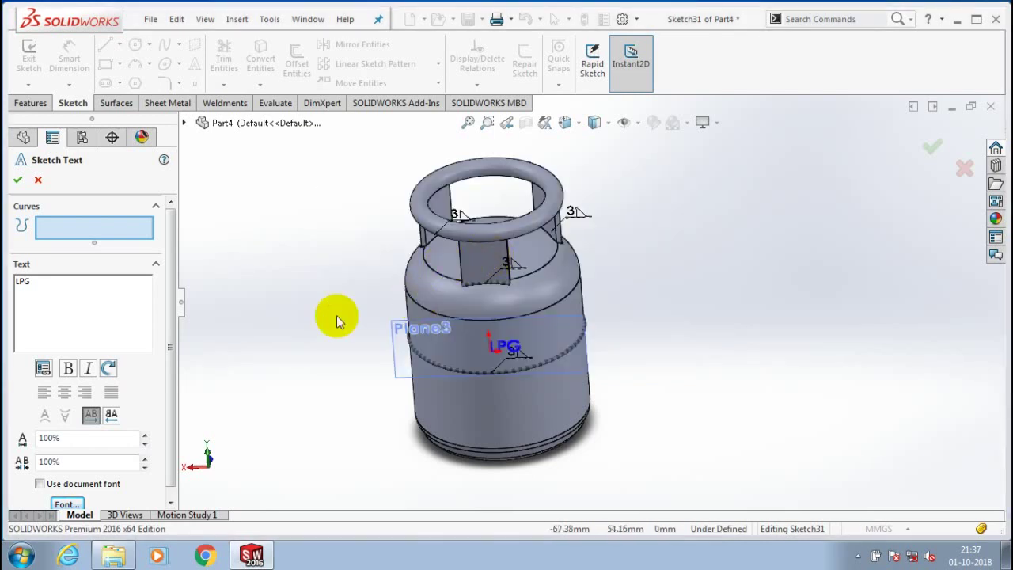
Step: Set the LPG text height to 15 mm and finish the text sketch
click(68, 505)
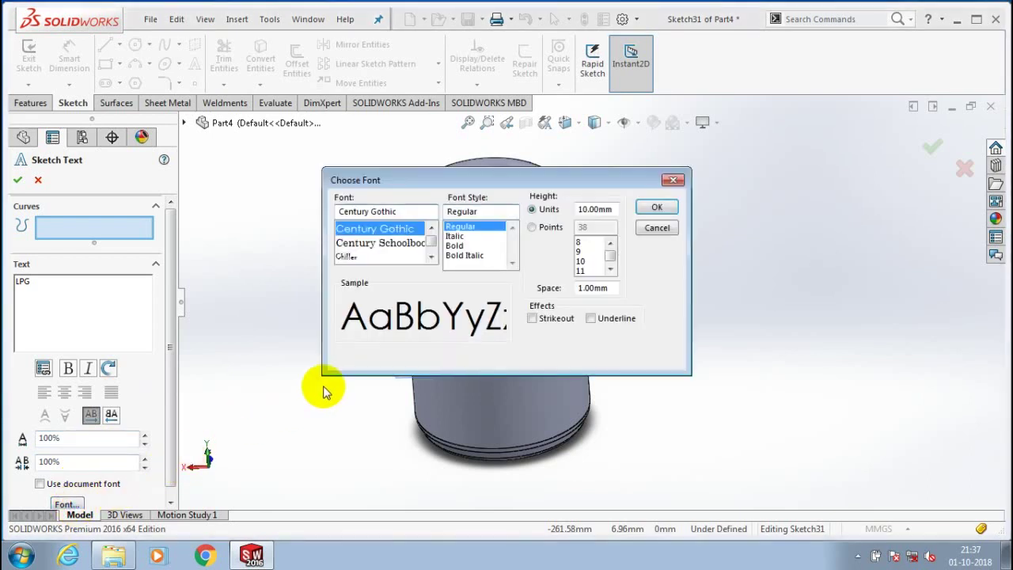
click(595, 209)
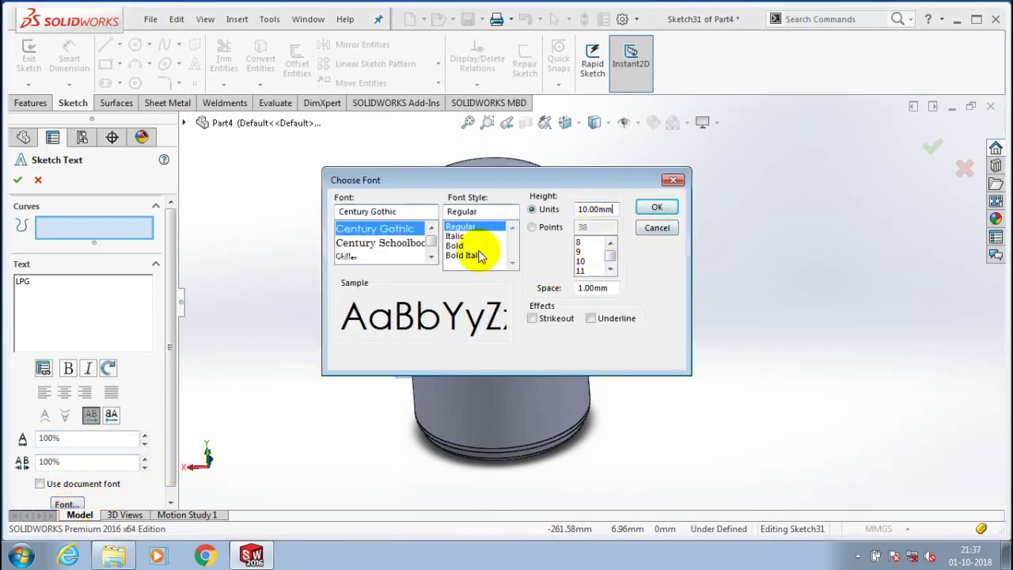
key(BackSpace)
key(BackSpace)
key(BackSpace)
key(BackSpace)
key(BackSpace)
key(BackSpace)
key(BackSpace)
text(15)
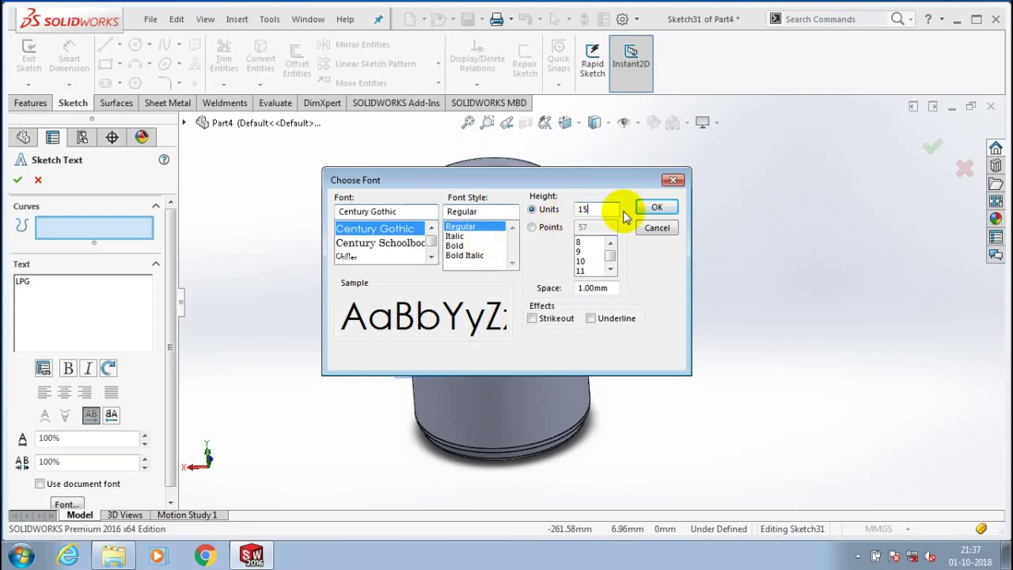
click(607, 239)
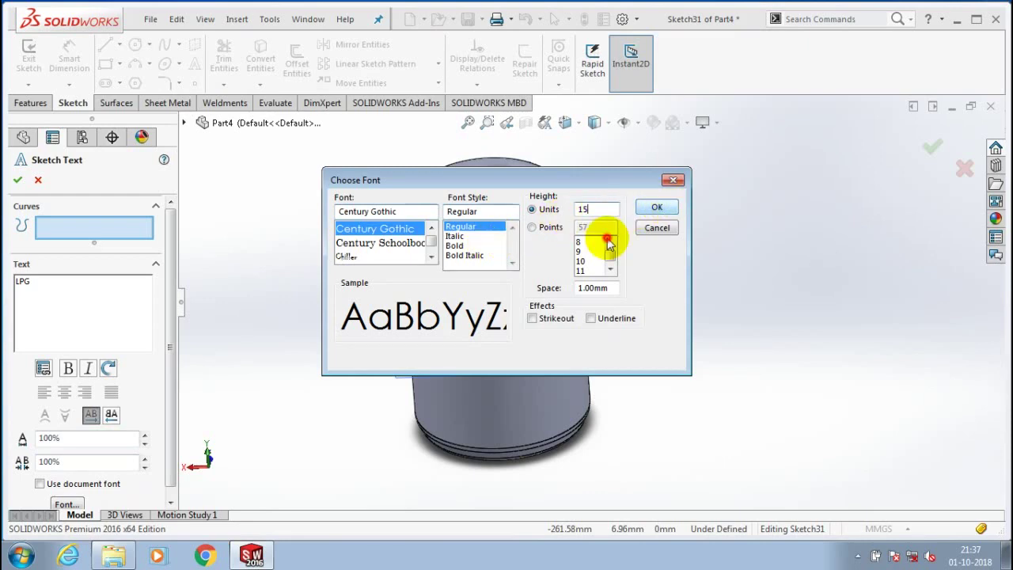
key(Return)
scroll(569, 321, down, 3)
scroll(585, 315, up, 2)
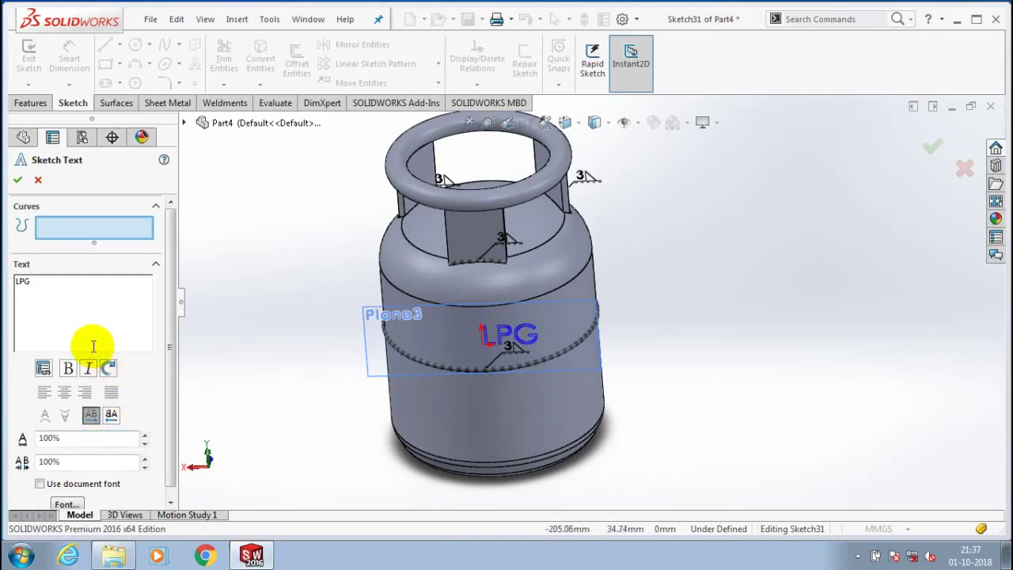
click(17, 180)
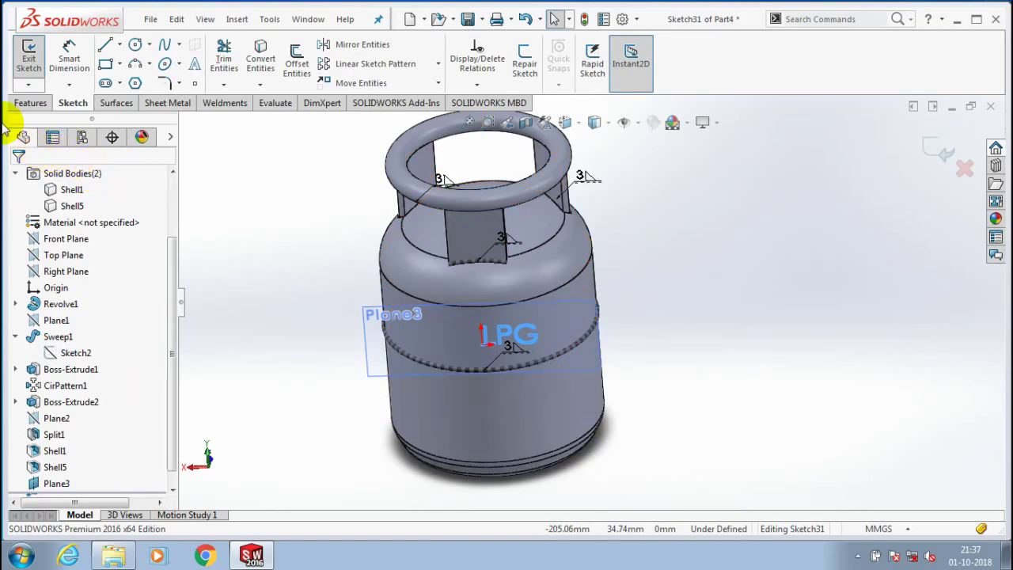
click(28, 68)
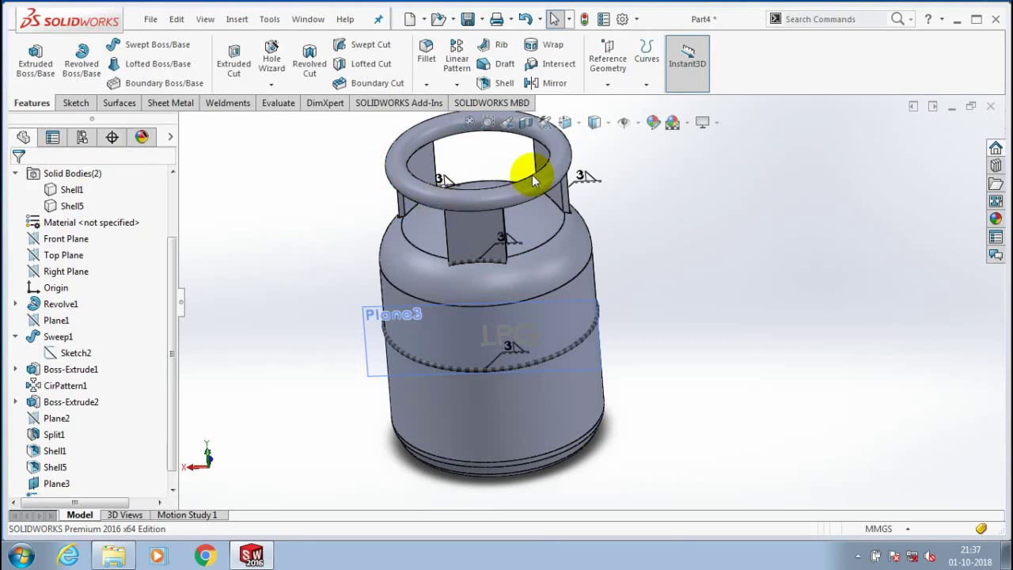
Step: Wrap the LPG text sketch onto the cylindrical face of the upper body as a scribe
click(536, 119)
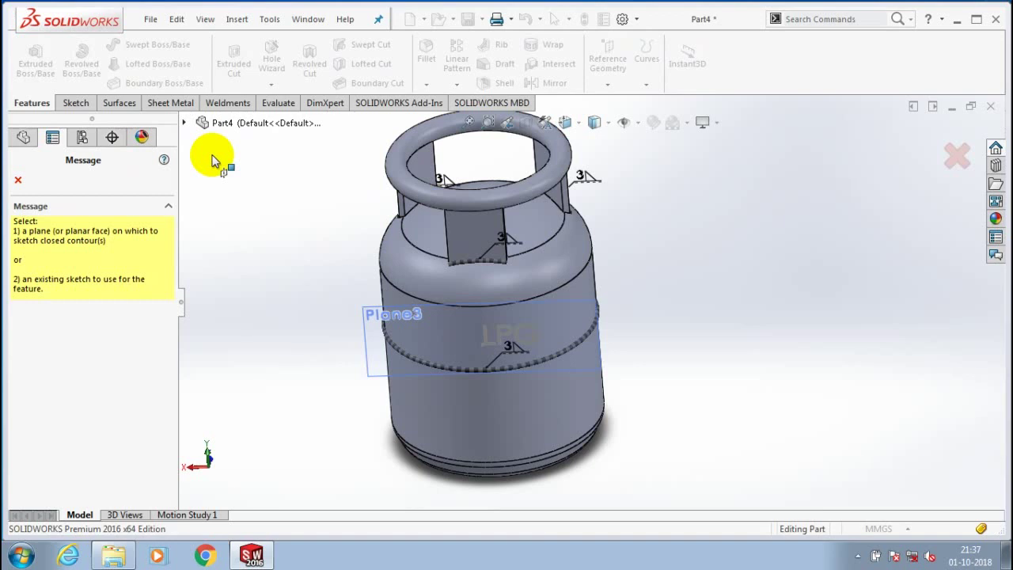
click(237, 479)
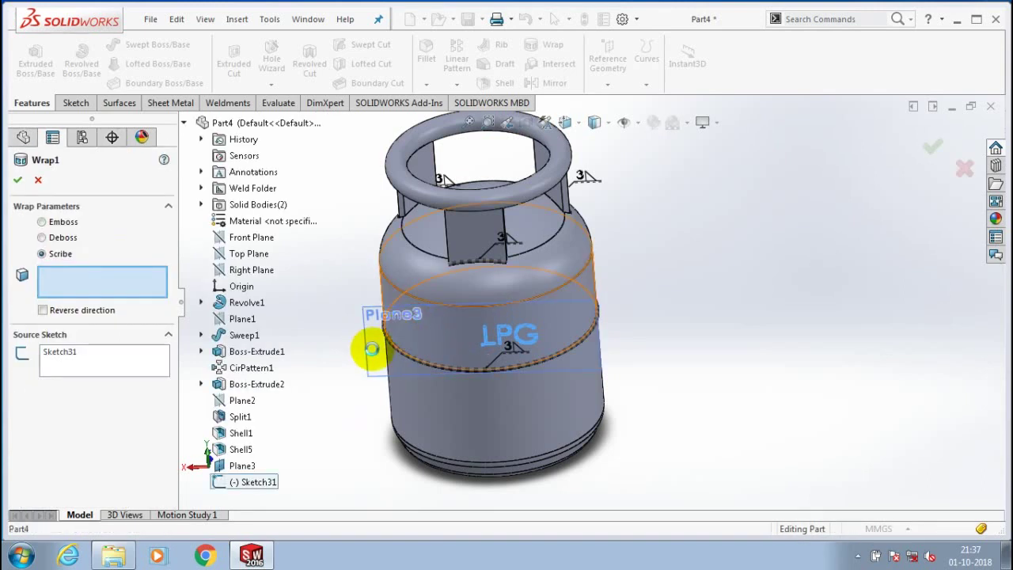
click(371, 349)
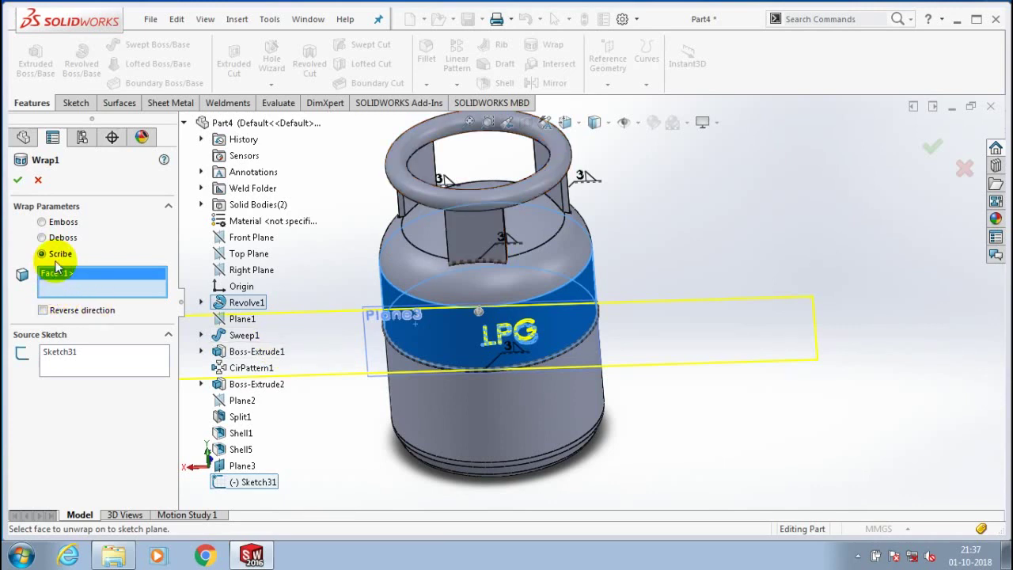
click(17, 180)
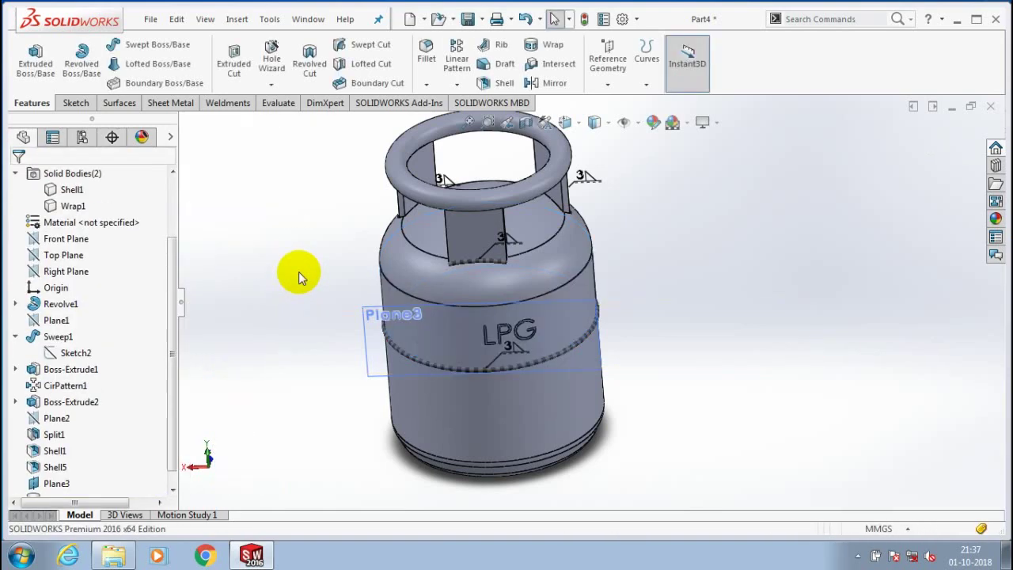
Step: Hide the reference planes in the model view
key(z)
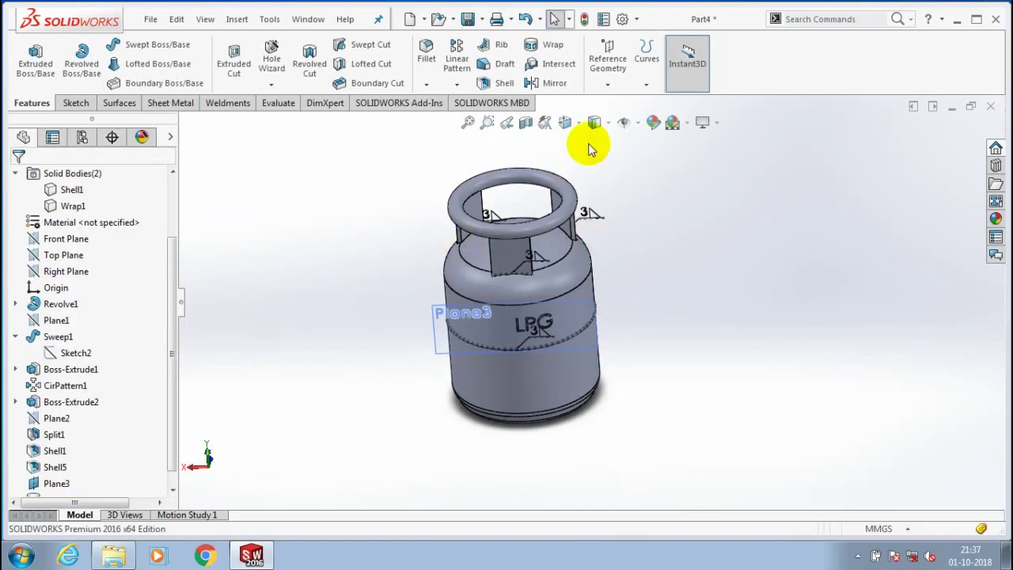
key(shift+z)
click(638, 125)
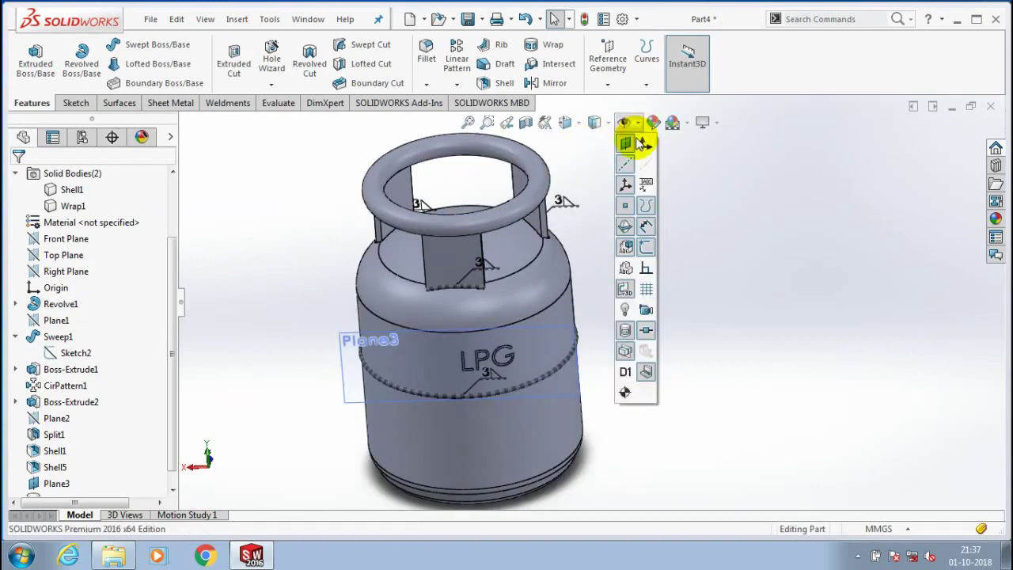
click(626, 145)
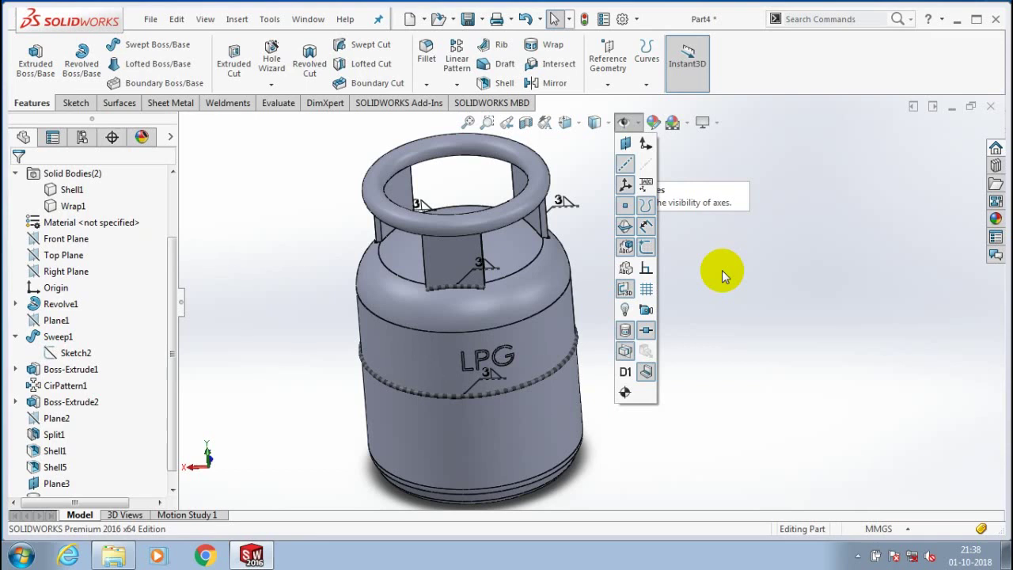
click(695, 314)
Step: Apply a dark red colour from the standard swatches to the upper body
scroll(689, 316, up, 3)
scroll(687, 315, down, 2)
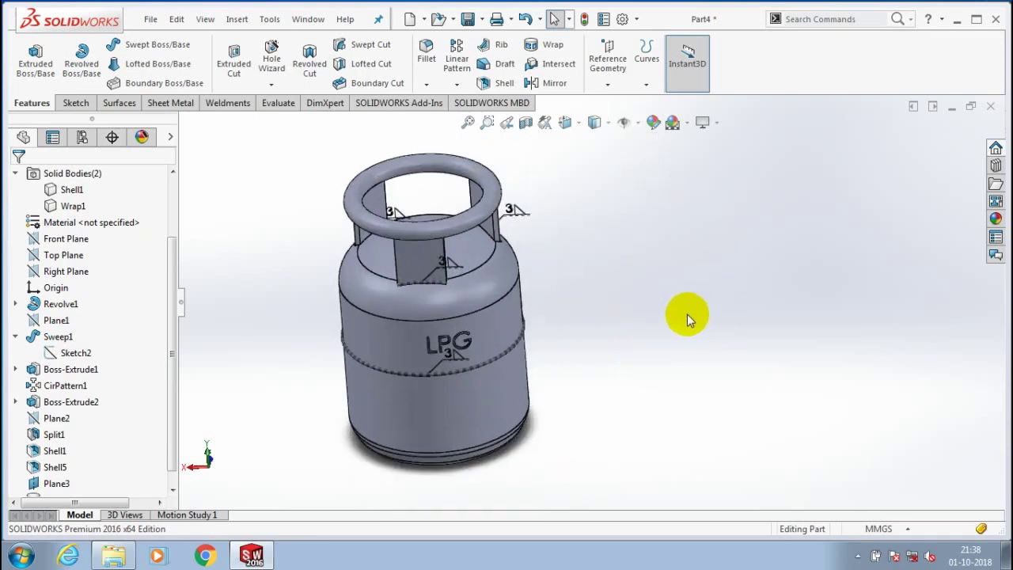
scroll(626, 297, up, 2)
scroll(340, 317, down, 2)
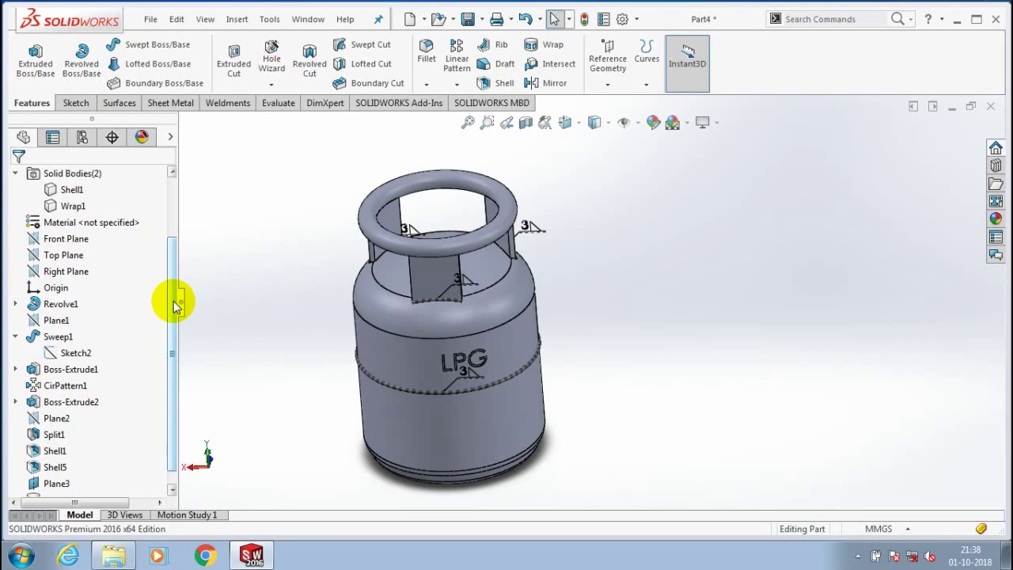
scroll(174, 317, down, 1)
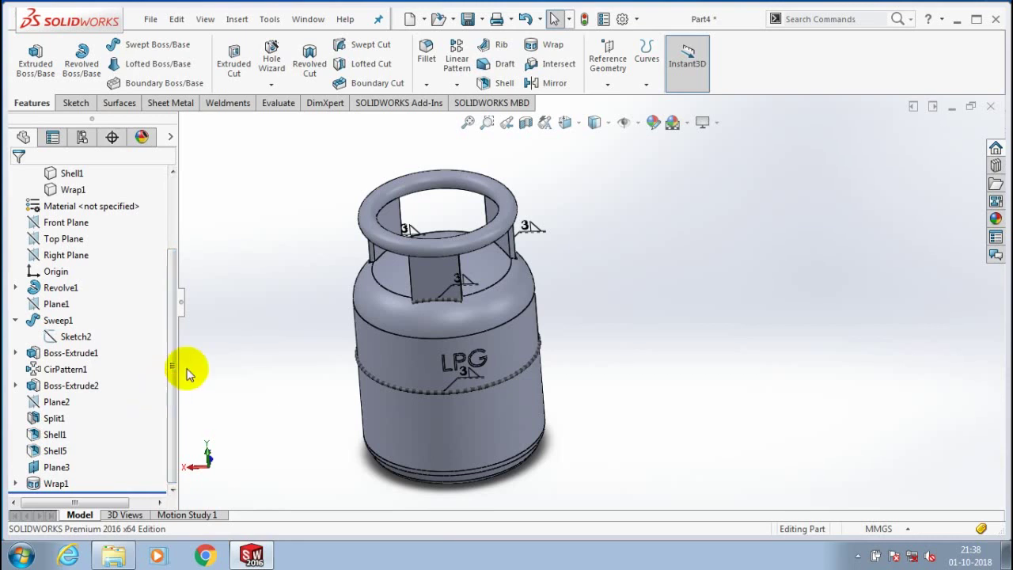
right_click(367, 351)
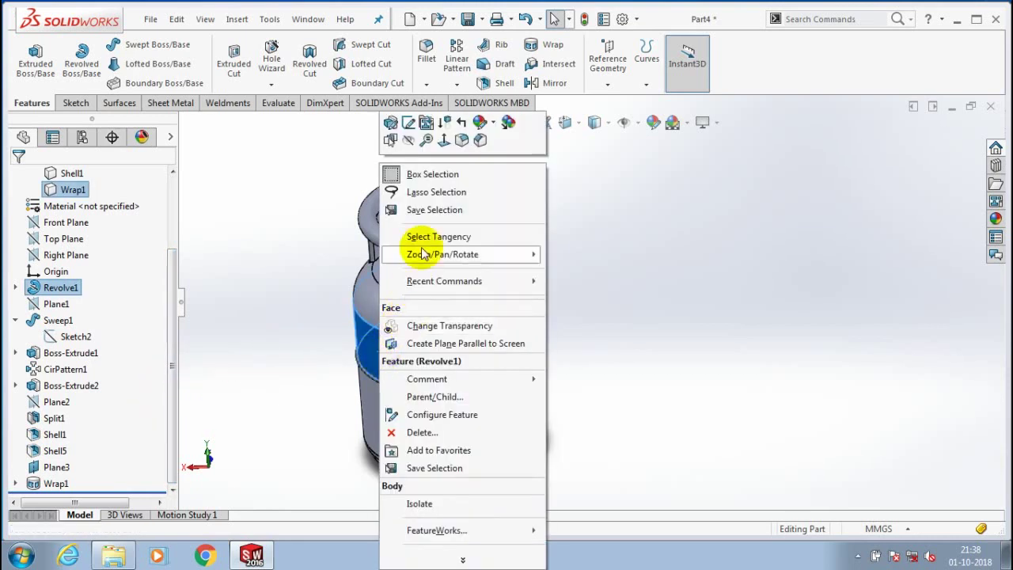
click(505, 124)
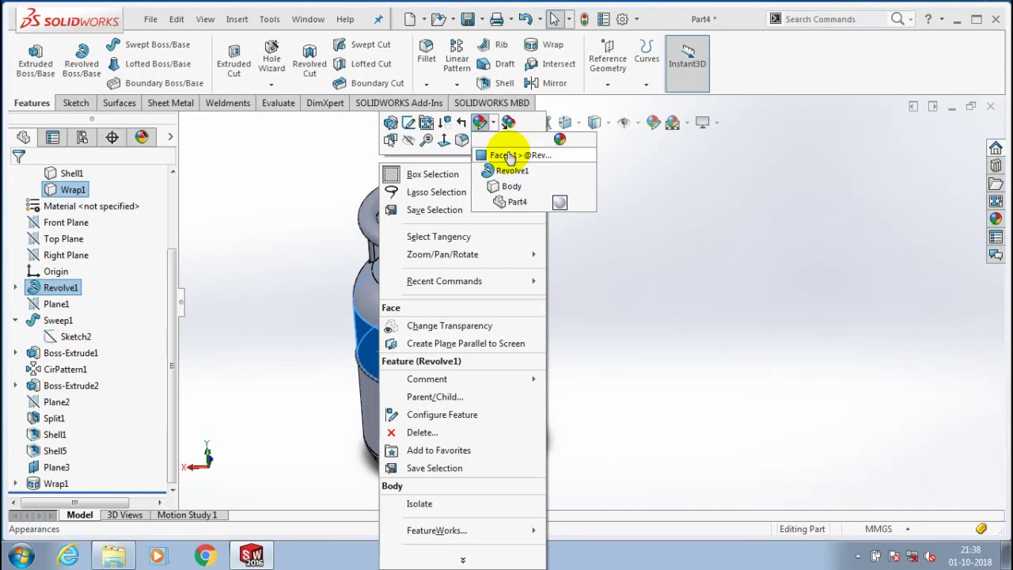
click(508, 156)
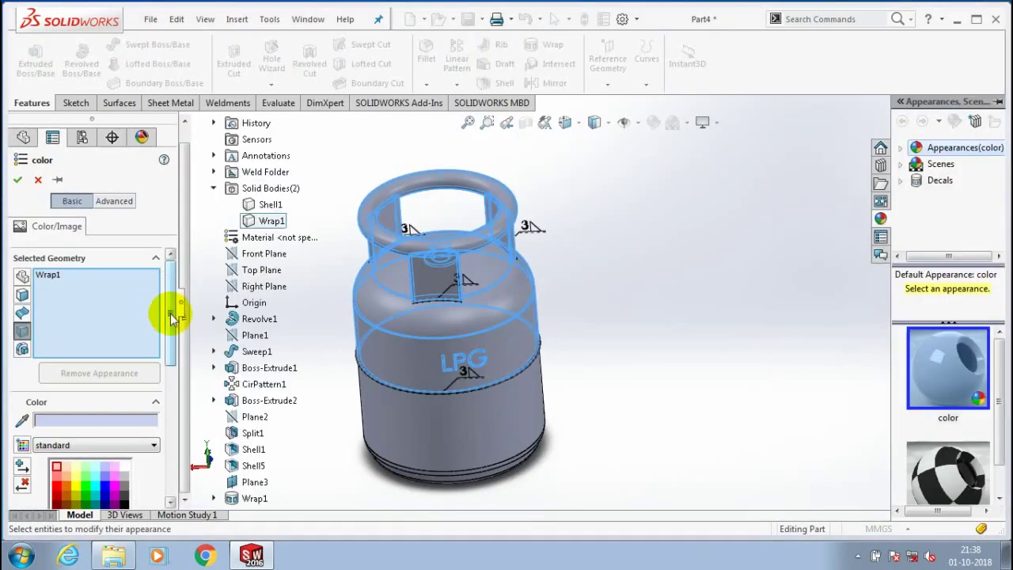
click(56, 476)
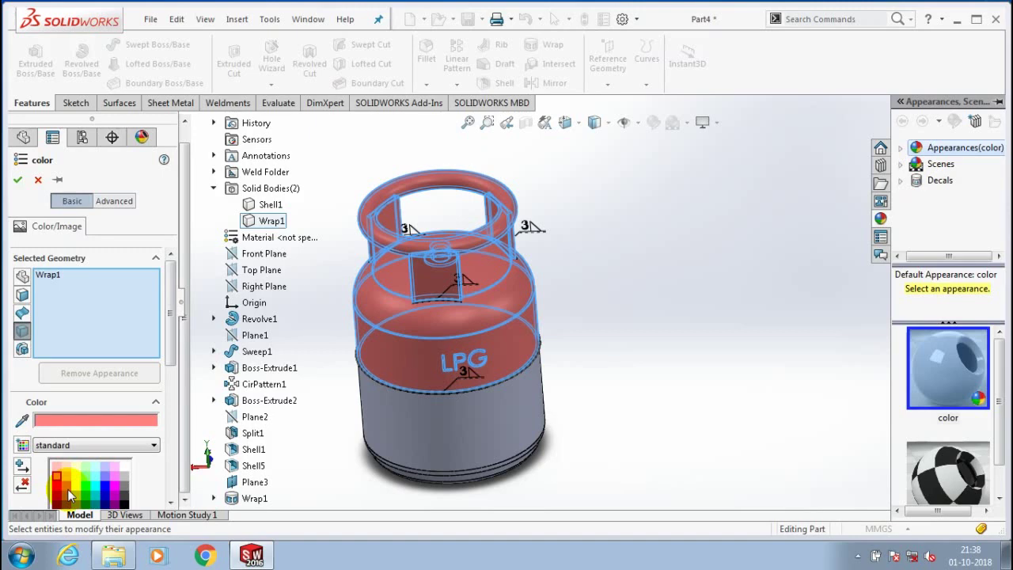
click(57, 494)
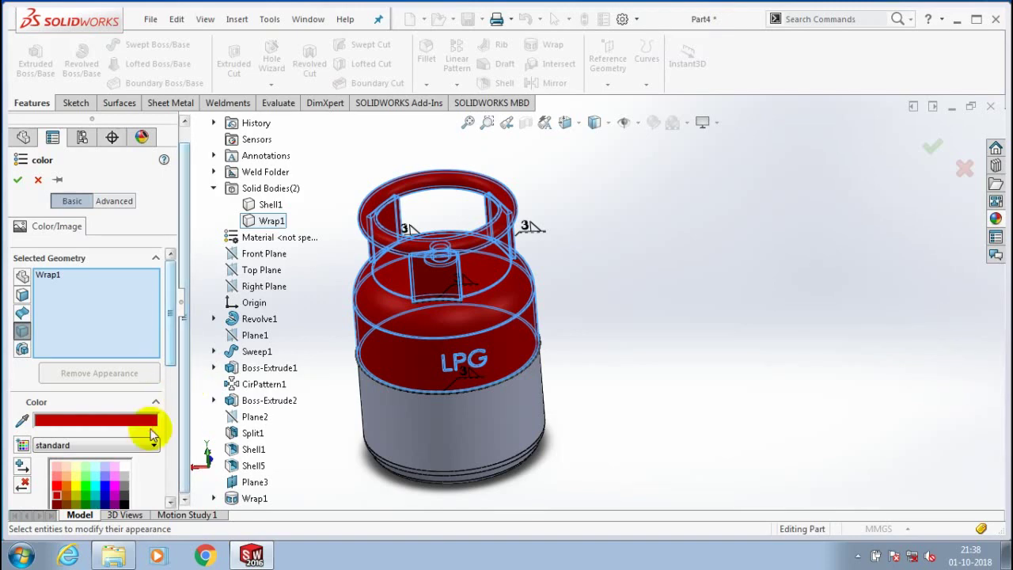
Step: Shift the dark red to a crimson shade and extend the colour to the whole part
scroll(153, 435, down, 3)
drag(159, 419, 159, 440)
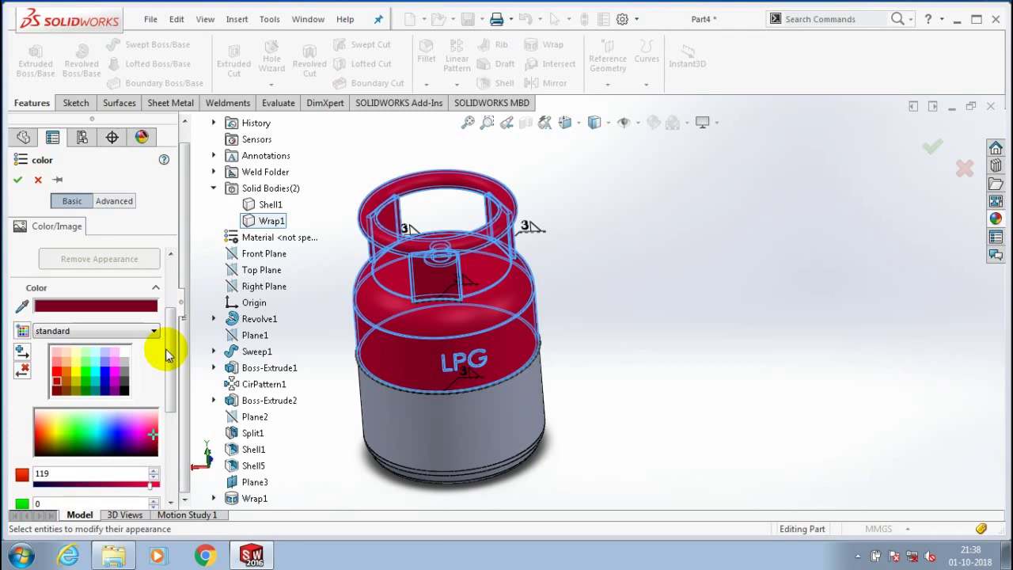
drag(165, 340, 174, 291)
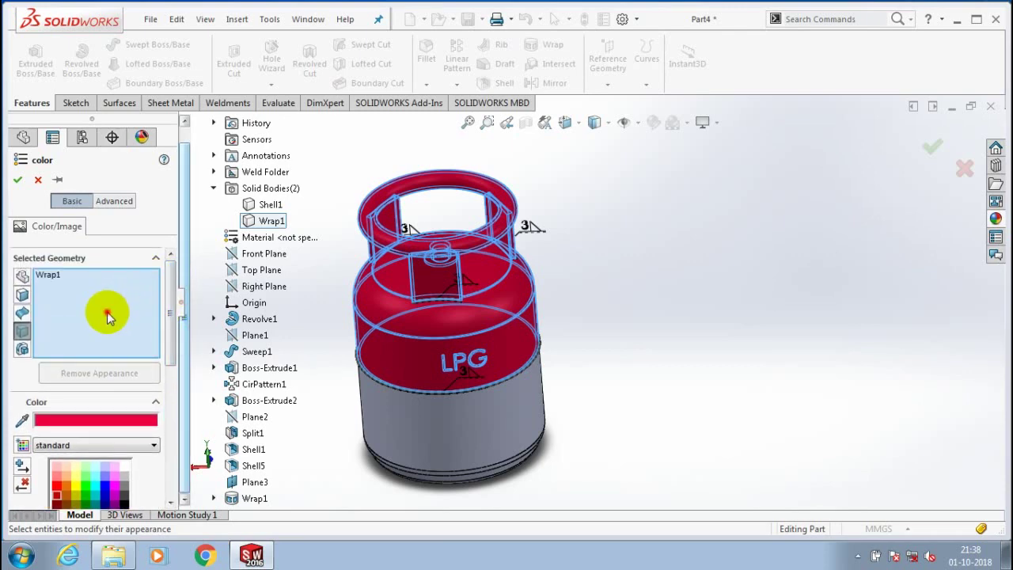
click(22, 276)
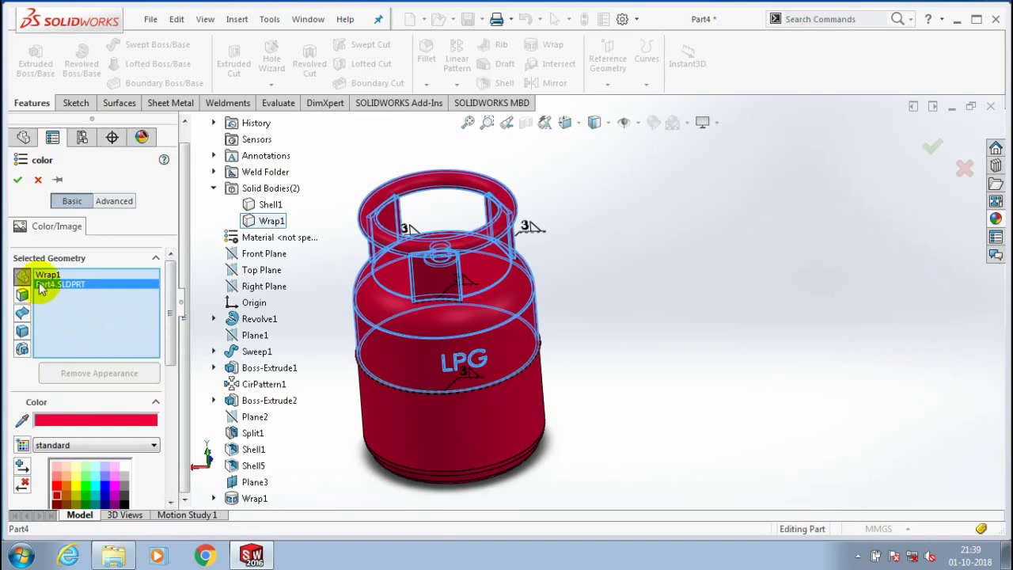
click(17, 180)
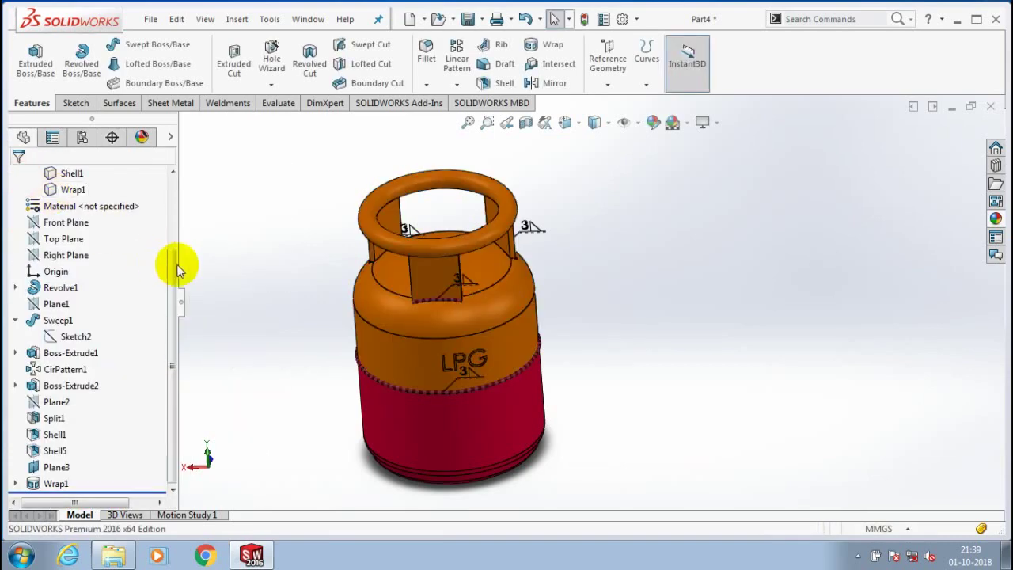
click(329, 344)
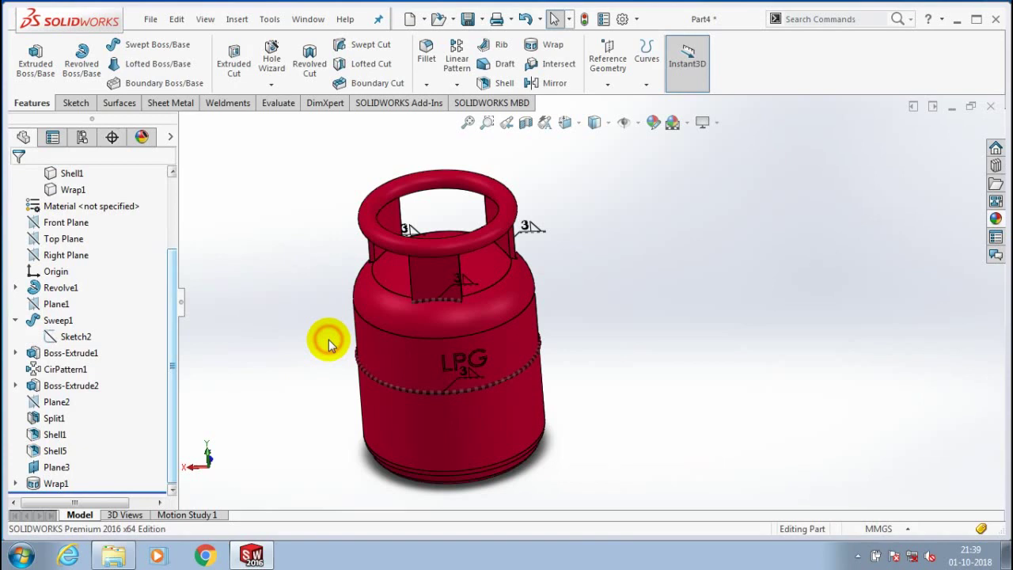
Step: Examine the coloured cylinder from several angles and distances, including the LPG lettering and the weld beads
scroll(527, 303, up, 2)
scroll(516, 311, down, 4)
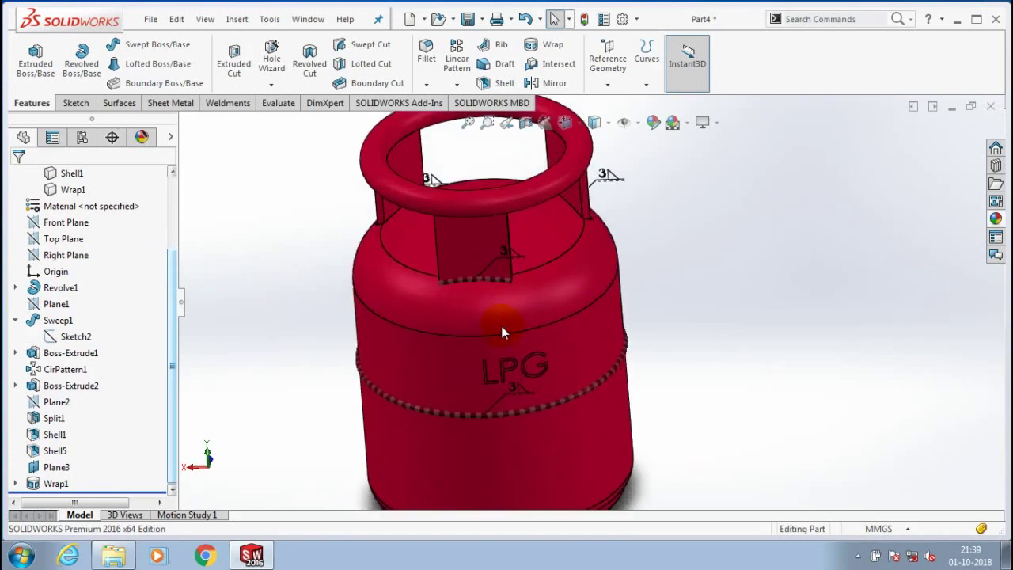
scroll(444, 349, up, 3)
scroll(656, 316, down, 1)
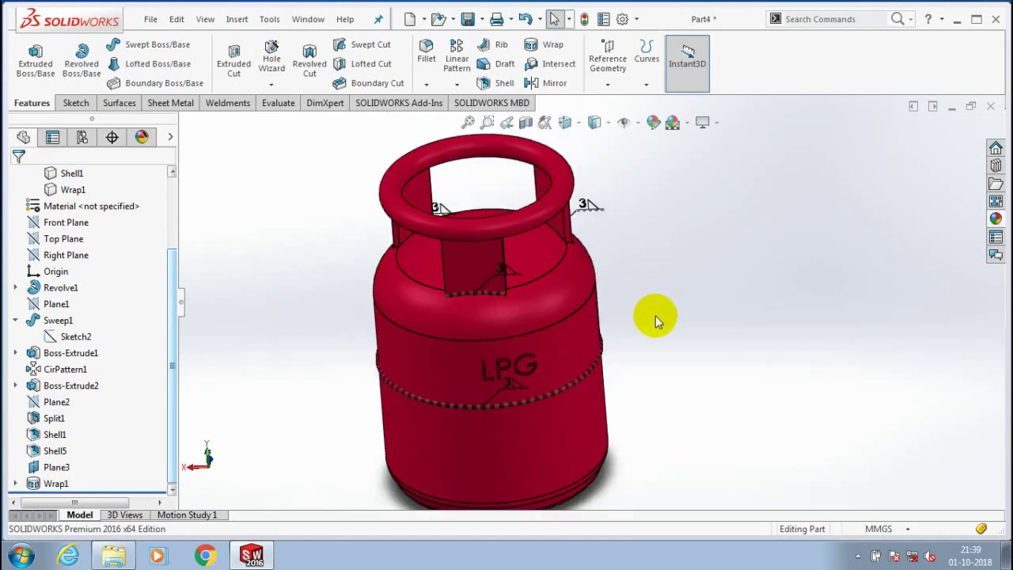
middle_drag(708, 317, 639, 351)
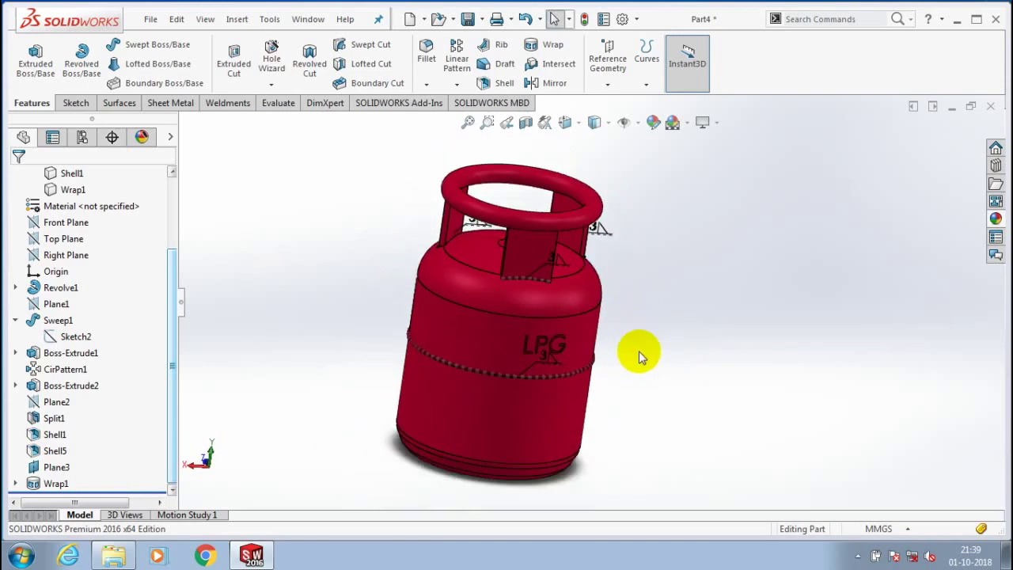
scroll(709, 301, down, 1)
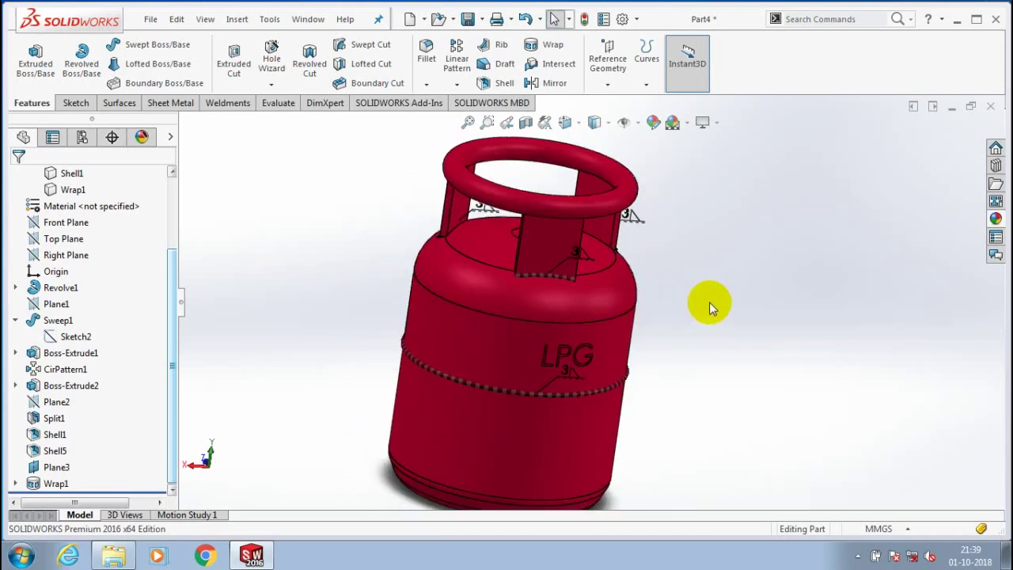
scroll(709, 302, up, 1)
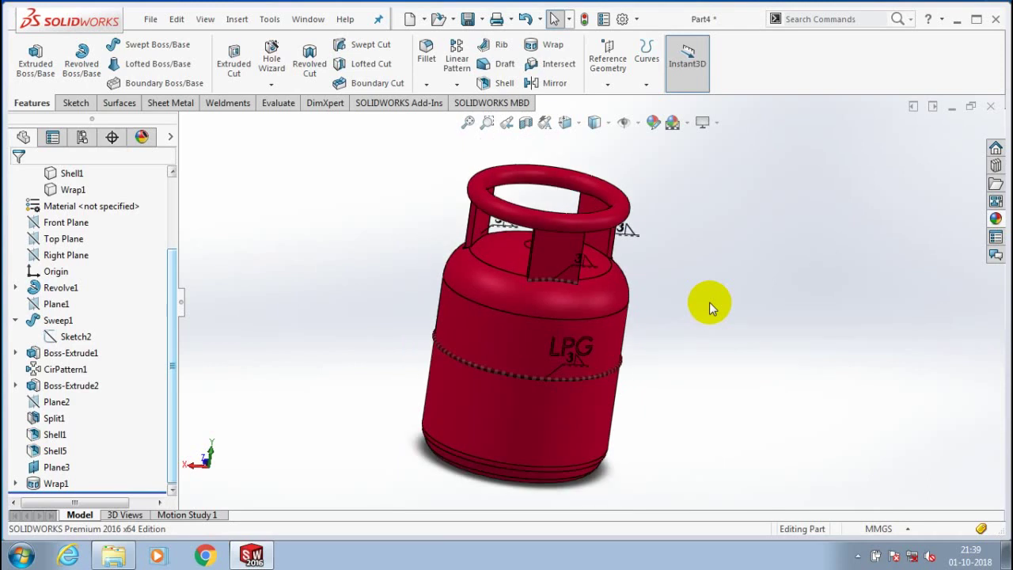
scroll(718, 269, down, 1)
scroll(717, 269, up, 1)
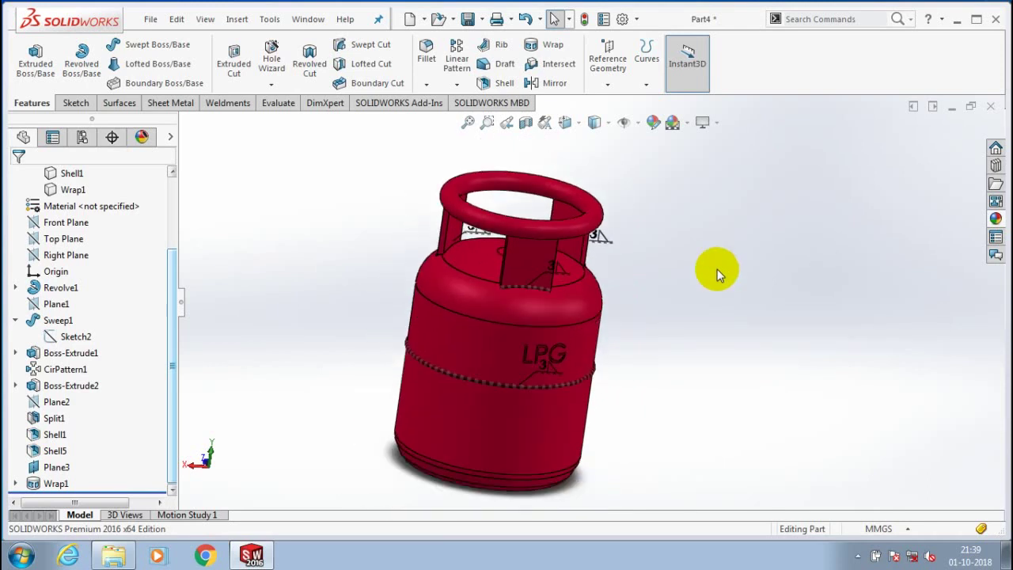